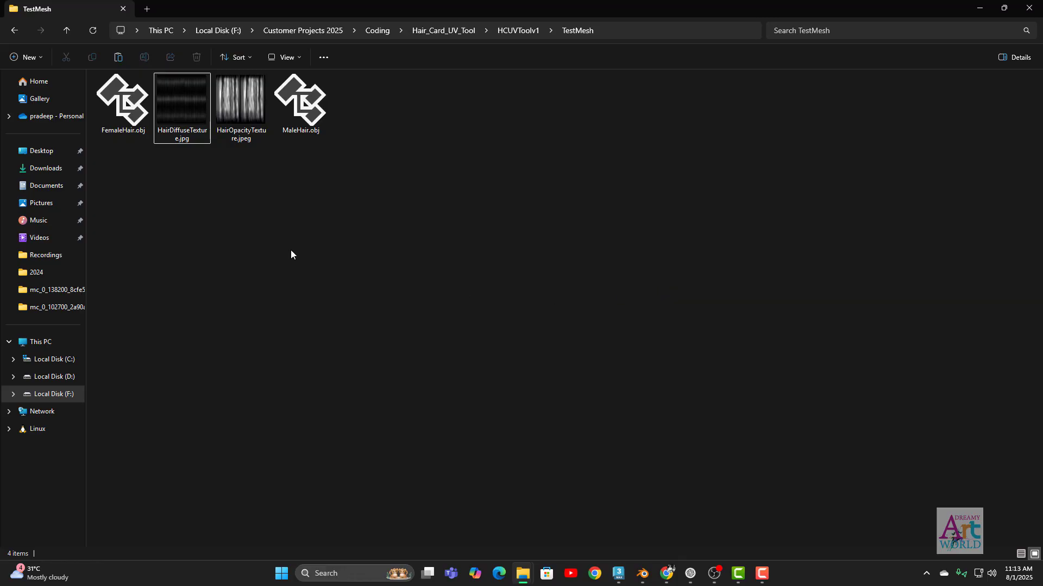
# Step: Look over the hair meshes and hair textures in the TestMesh folder
pyautogui.moveTo(139, 212); pyautogui.dragTo(453, 83)
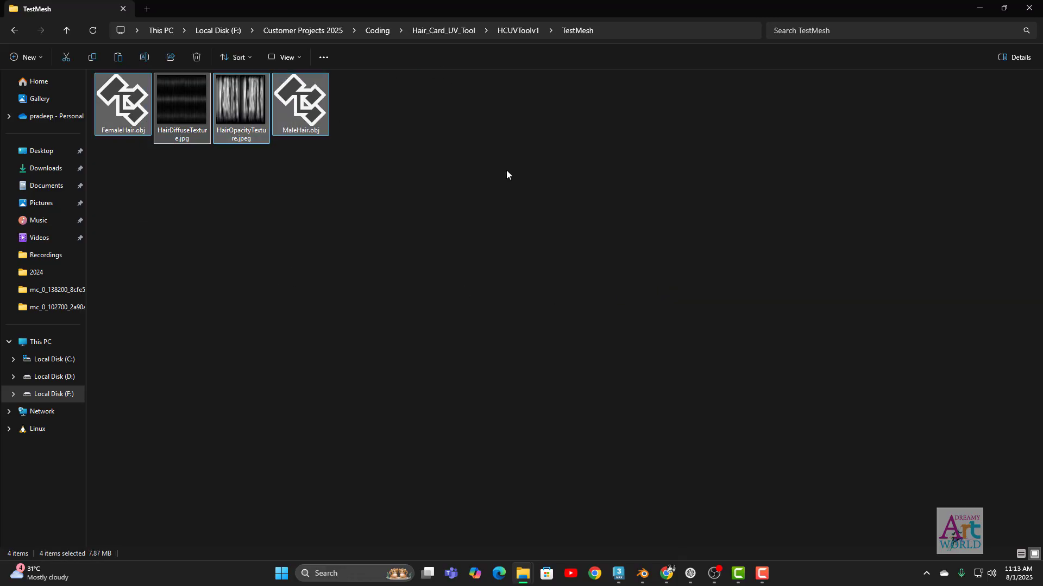
pyautogui.click(717, 282)
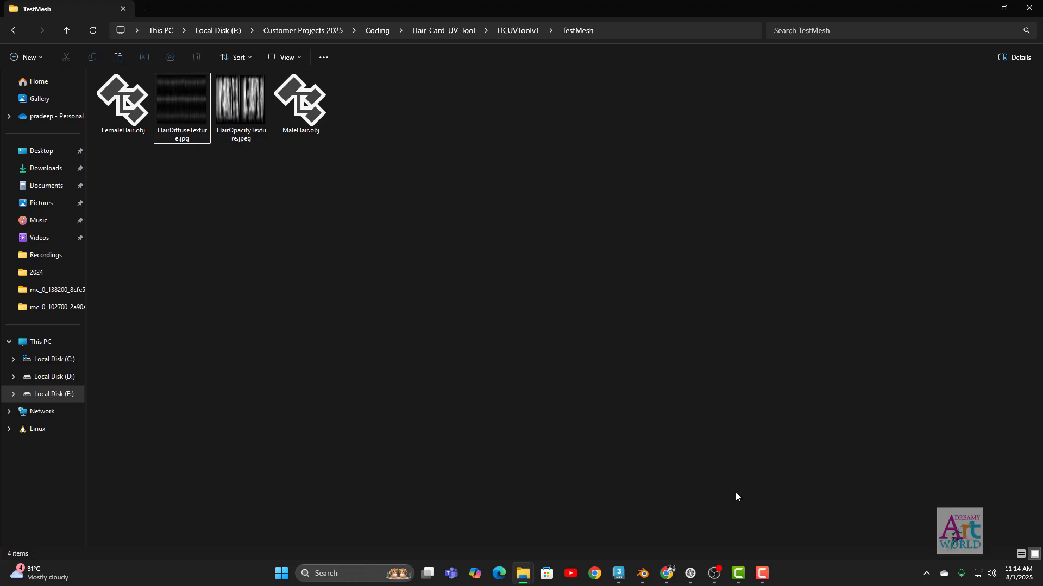
# Step: Switch to Blender and install the add-on HairCardUVToolV1.zip from disk, using the HCUVToolv1 folder path
pyautogui.click(982, 7)
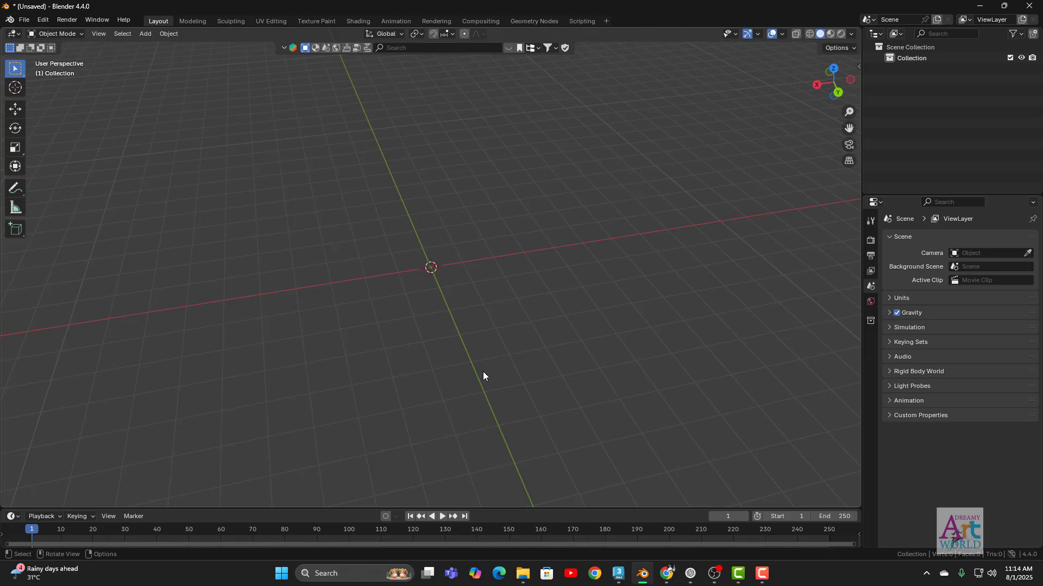
pyautogui.click(522, 573)
pyautogui.click(346, 513)
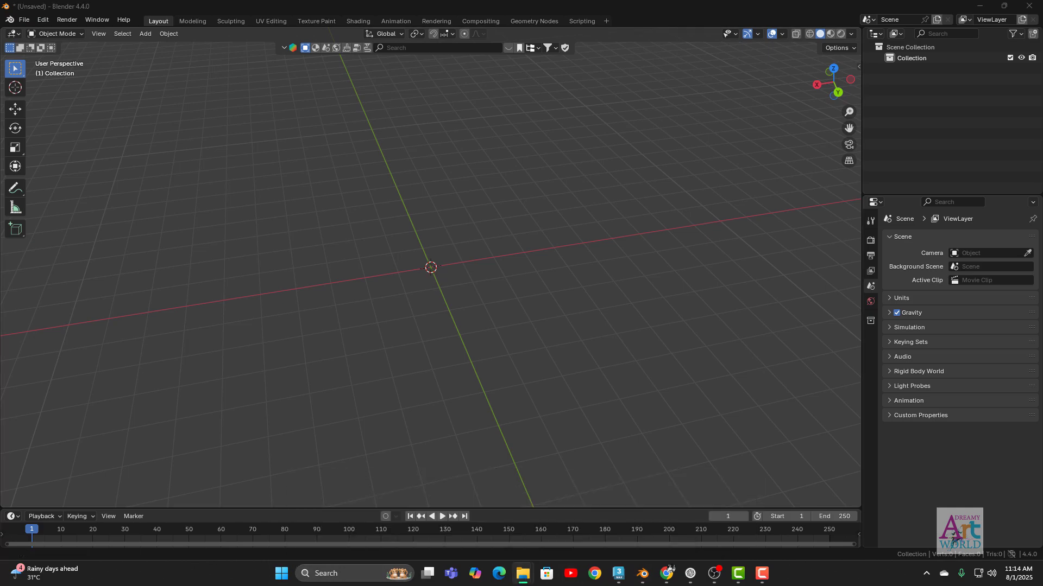
pyautogui.click(43, 19)
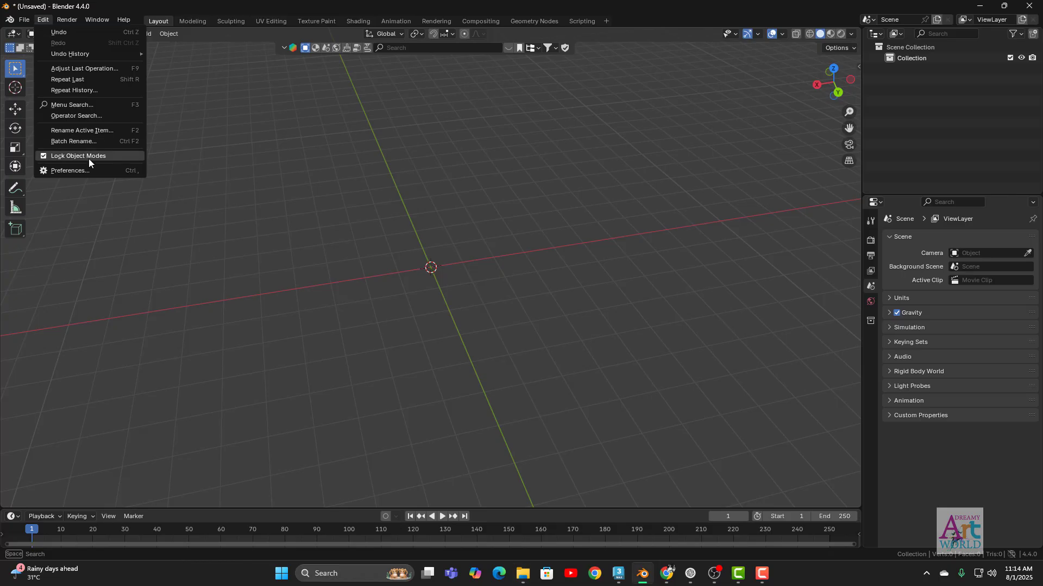
pyautogui.click(82, 171)
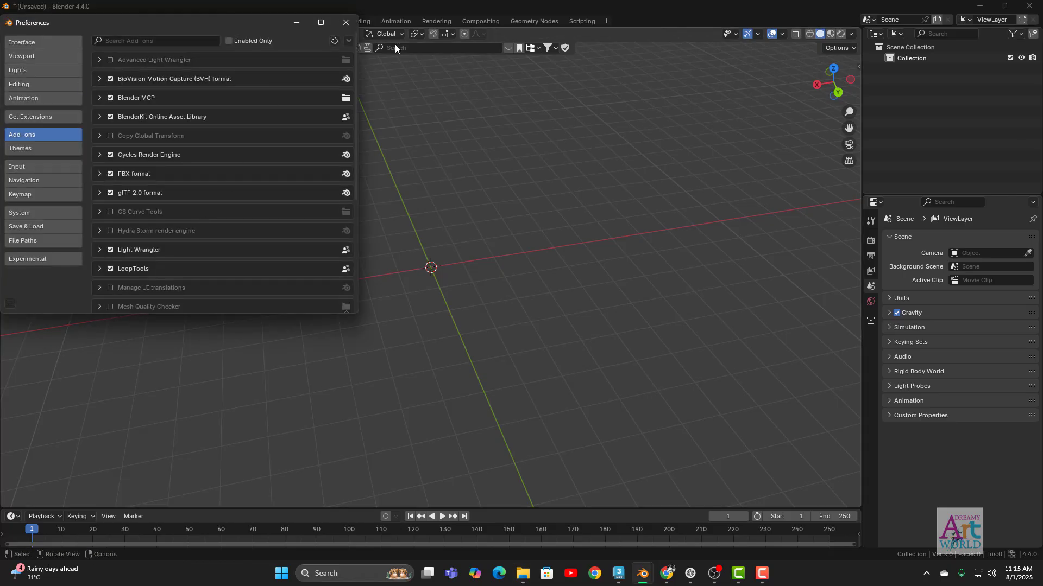
pyautogui.click(350, 39)
pyautogui.click(301, 67)
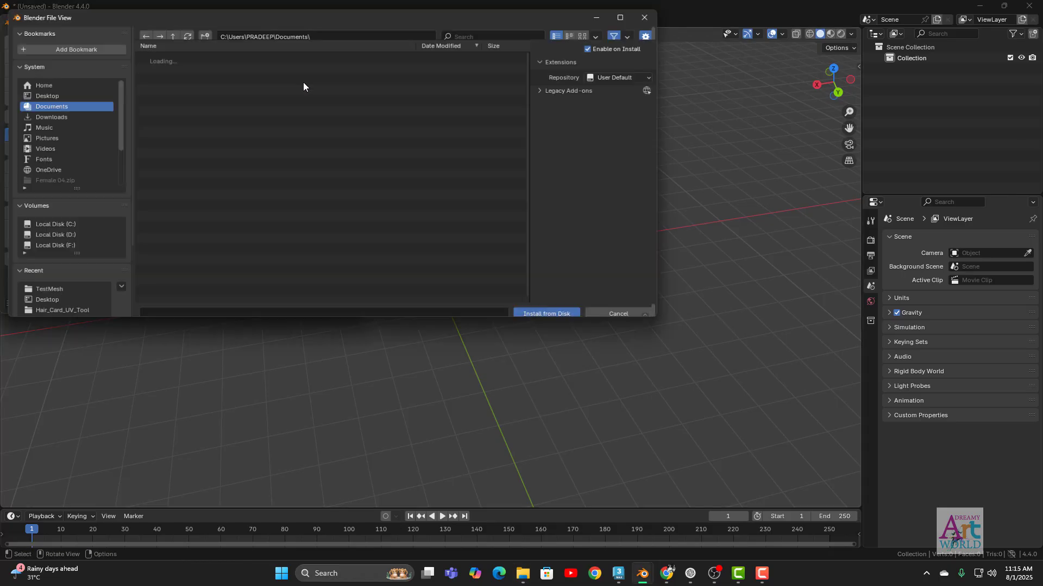
pyautogui.click(328, 34)
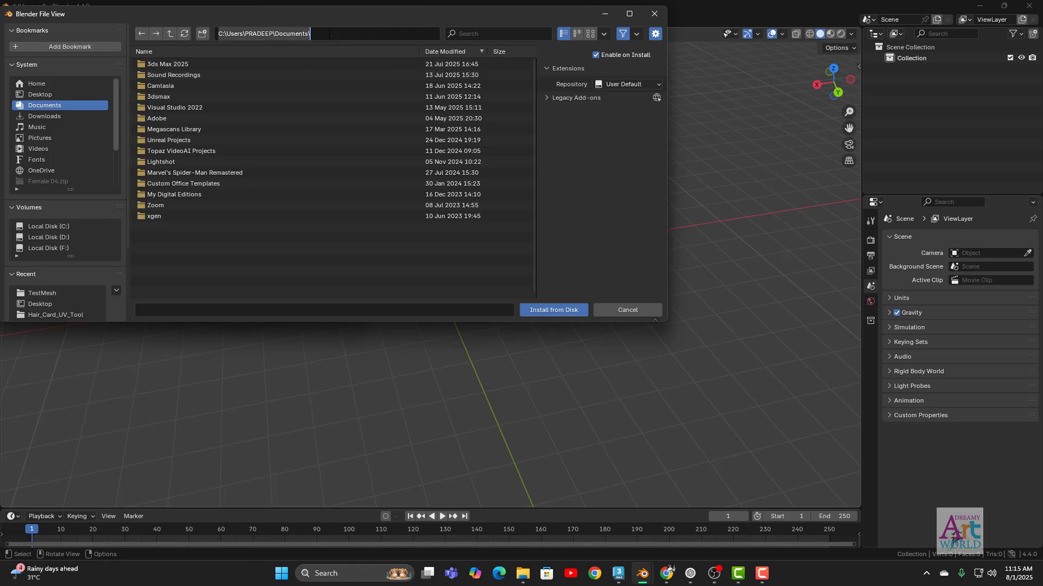
pyautogui.write('F:\\Customer Projects 2025\\Coding\\Hair_Card_UV_Tool\\HCUVToolv1')
pyautogui.press('Return')
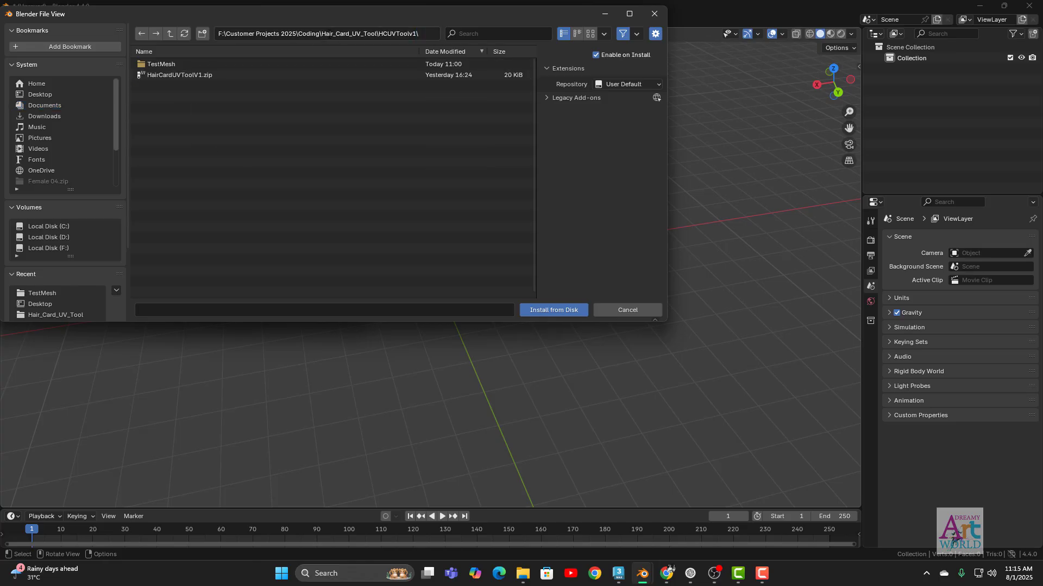
pyautogui.doubleClick(187, 75)
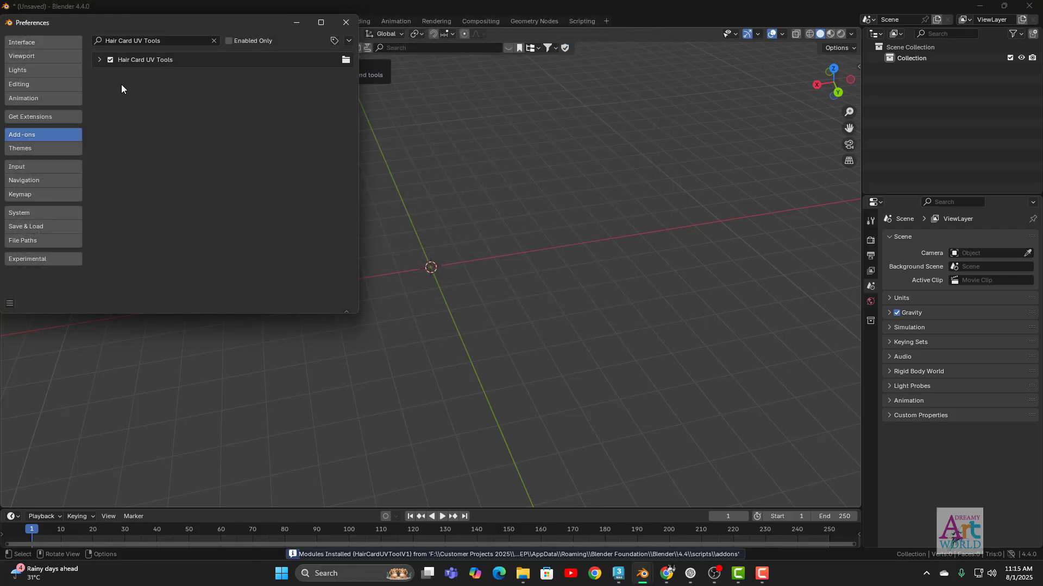
# Step: Expand the Hair Card UV Tools add-on's details, make sure it is enabled, and close the Preferences
pyautogui.click(100, 59)
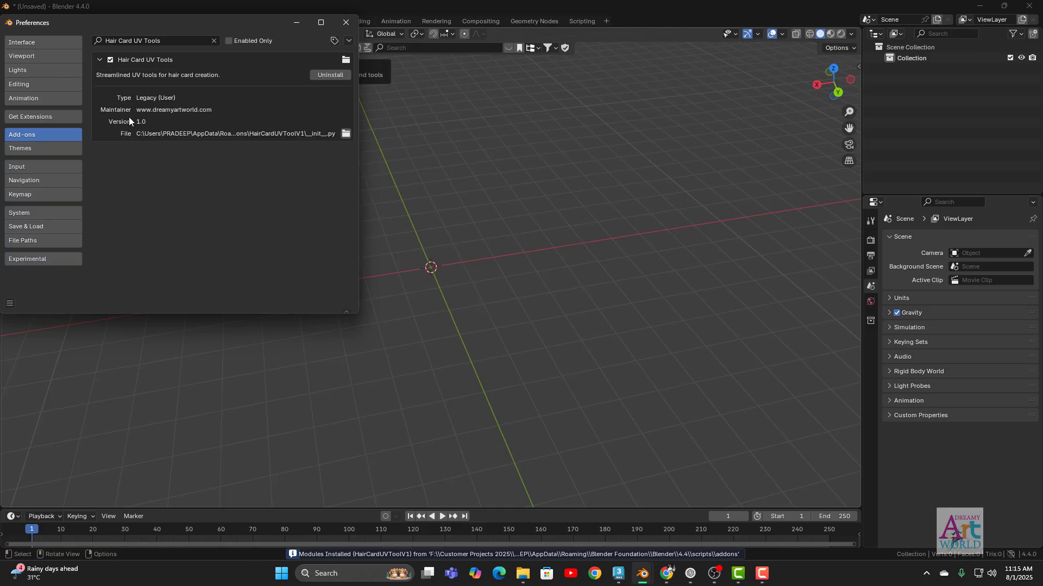
pyautogui.click(110, 60)
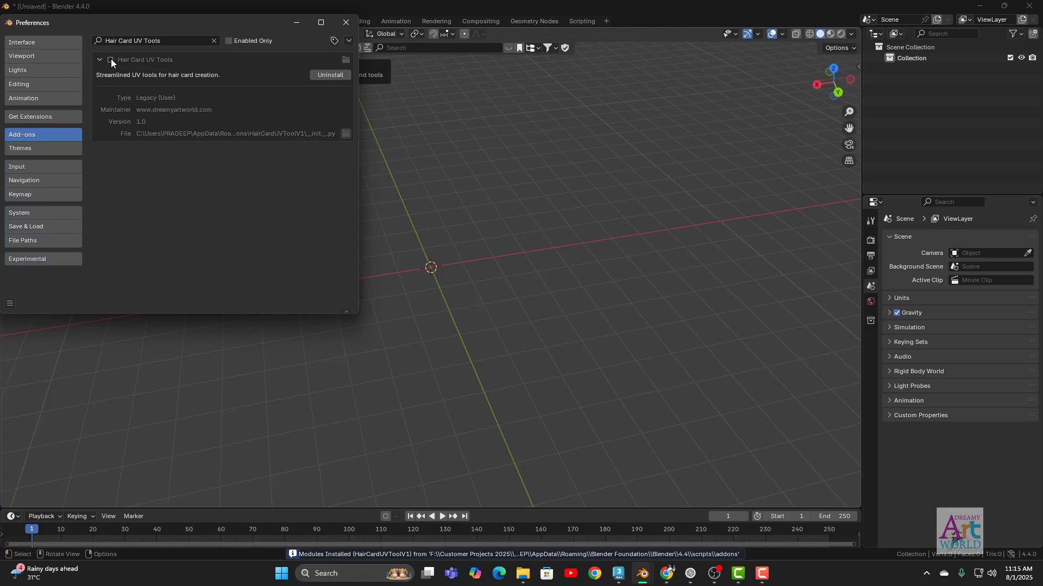
pyautogui.click(110, 59)
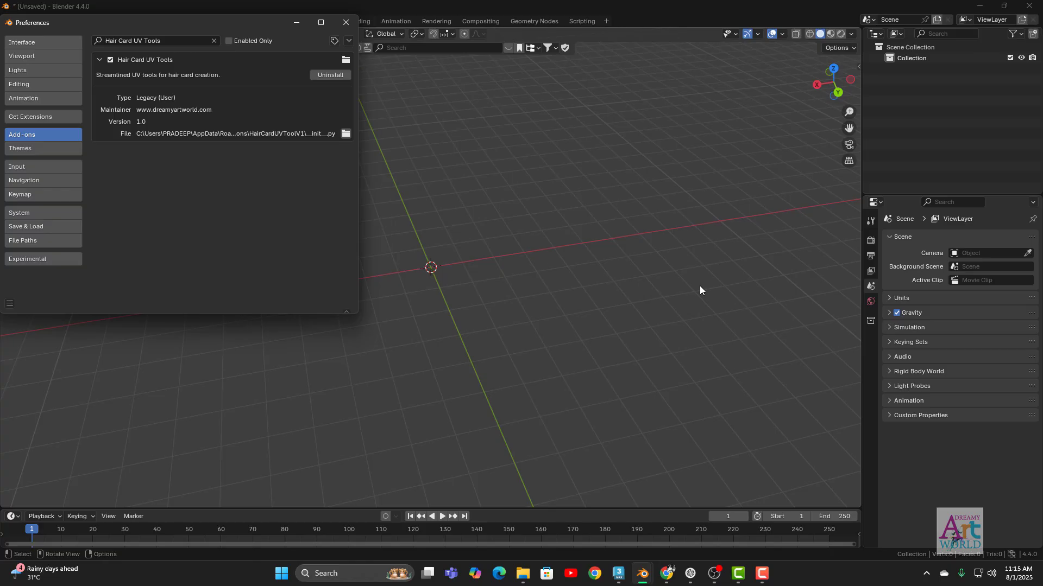
pyautogui.click(341, 24)
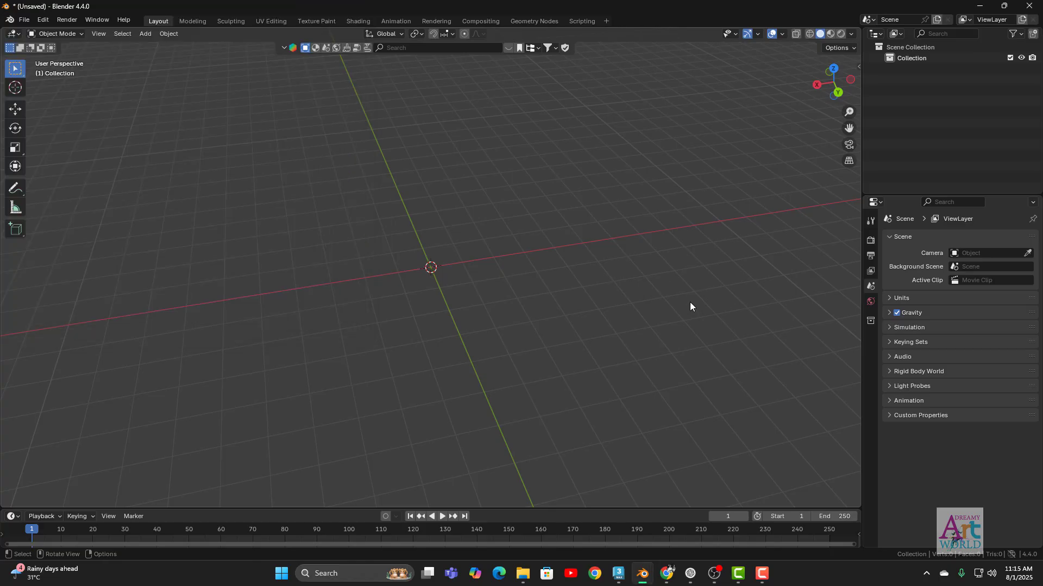
# Step: Display the Hair Card UV tools beside the 3D viewport
pyautogui.press('n')
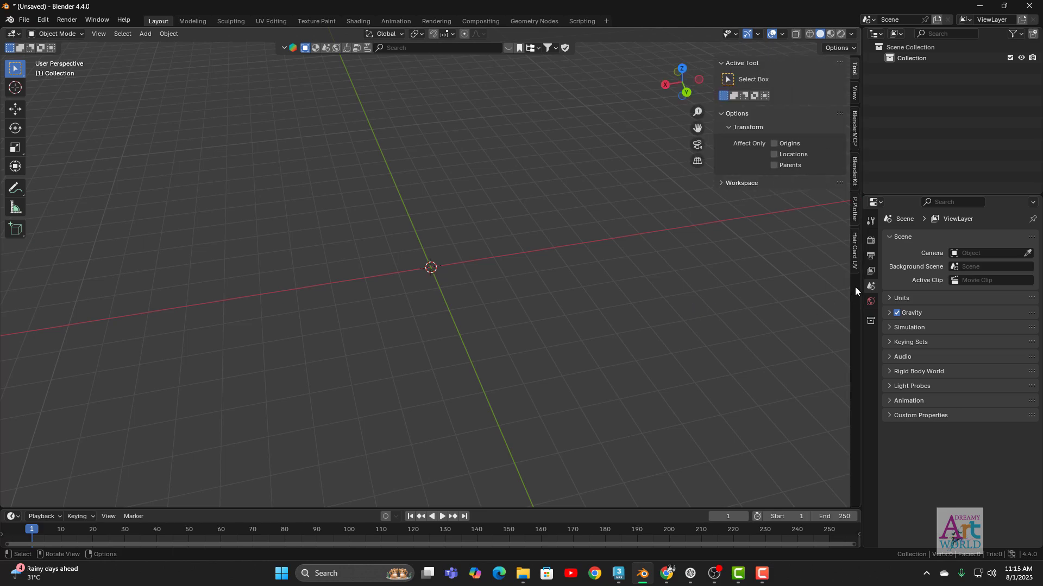
pyautogui.click(855, 250)
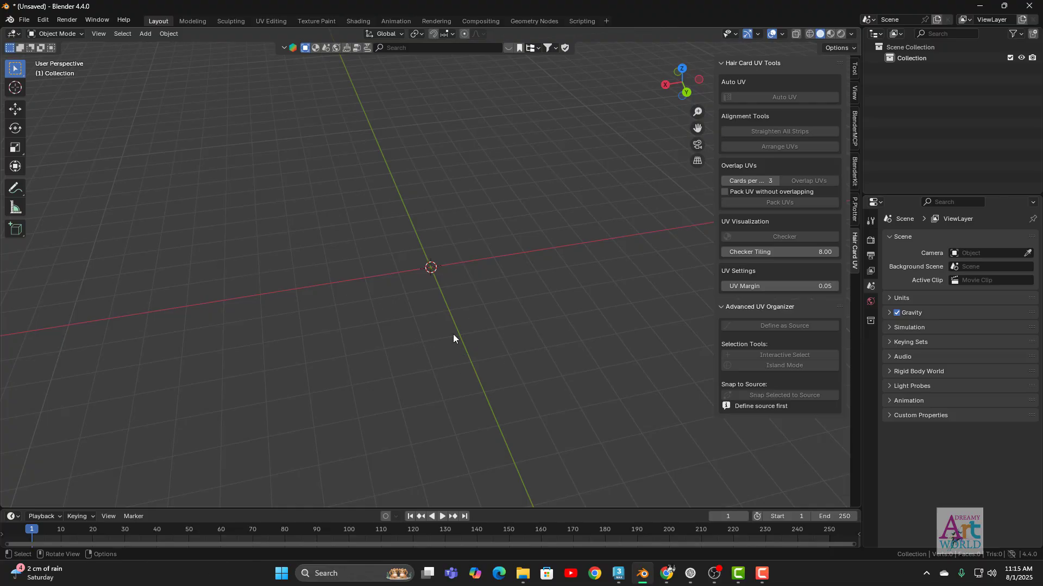
pyautogui.moveTo(454, 337); pyautogui.dragTo(443, 300, button='middle')
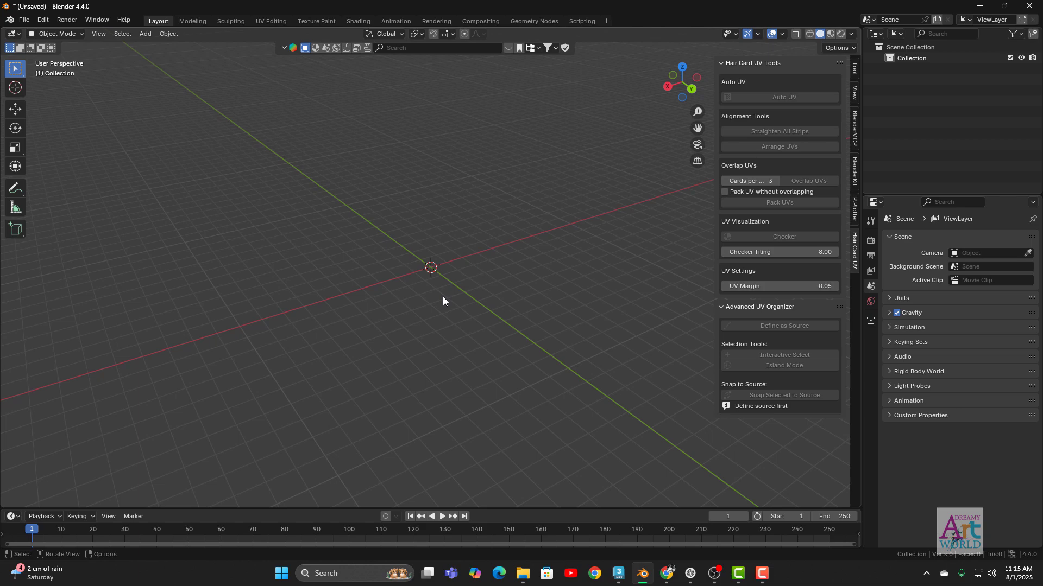
# Step: Switch to the Female 04 scene in 3ds Max, select the head group to inspect its hair, and return to Blender
pyautogui.click(24, 20)
pyautogui.moveTo(619, 573)
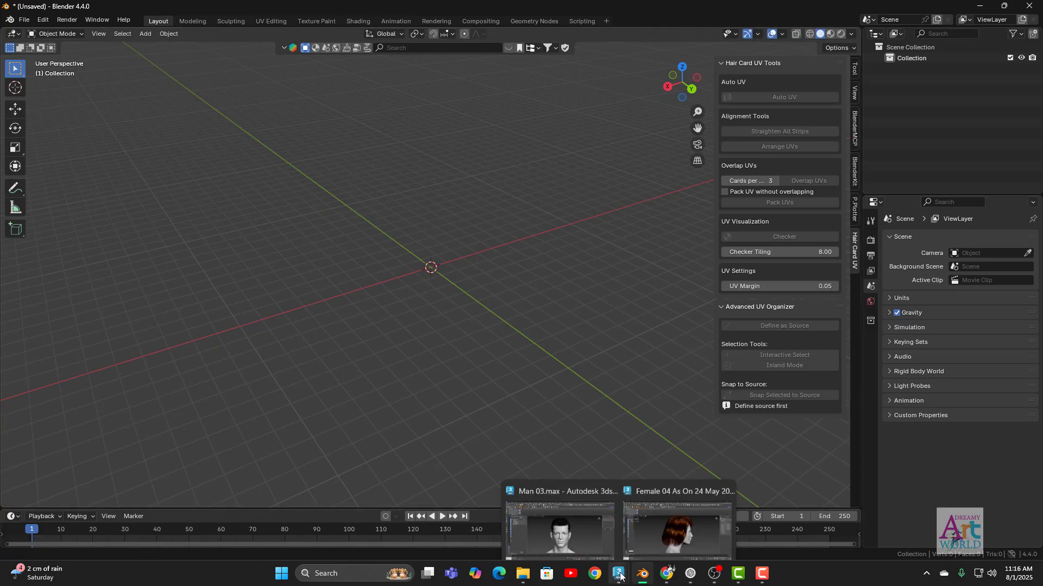
pyautogui.click(705, 528)
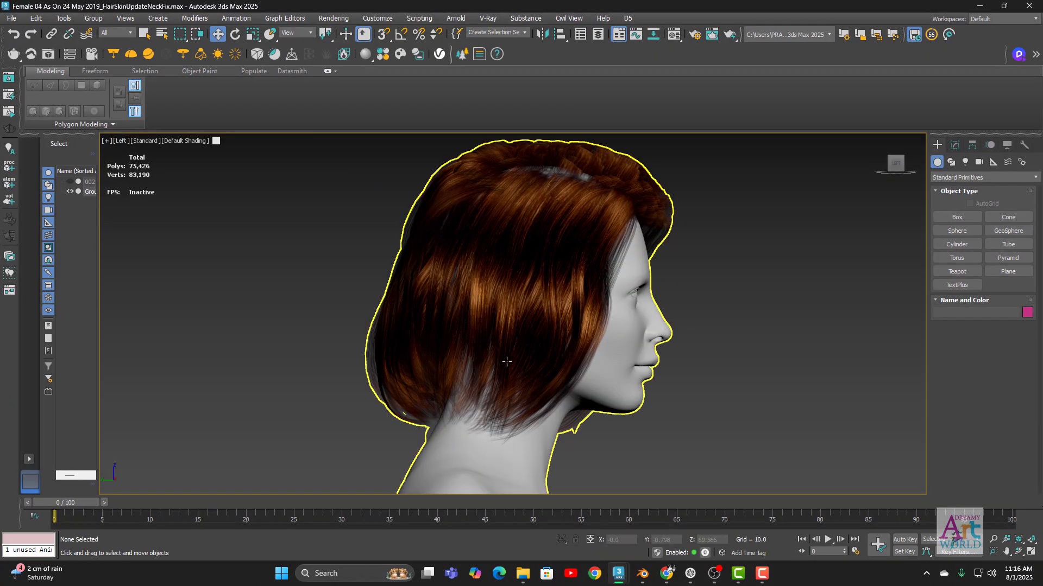
pyautogui.click(498, 264)
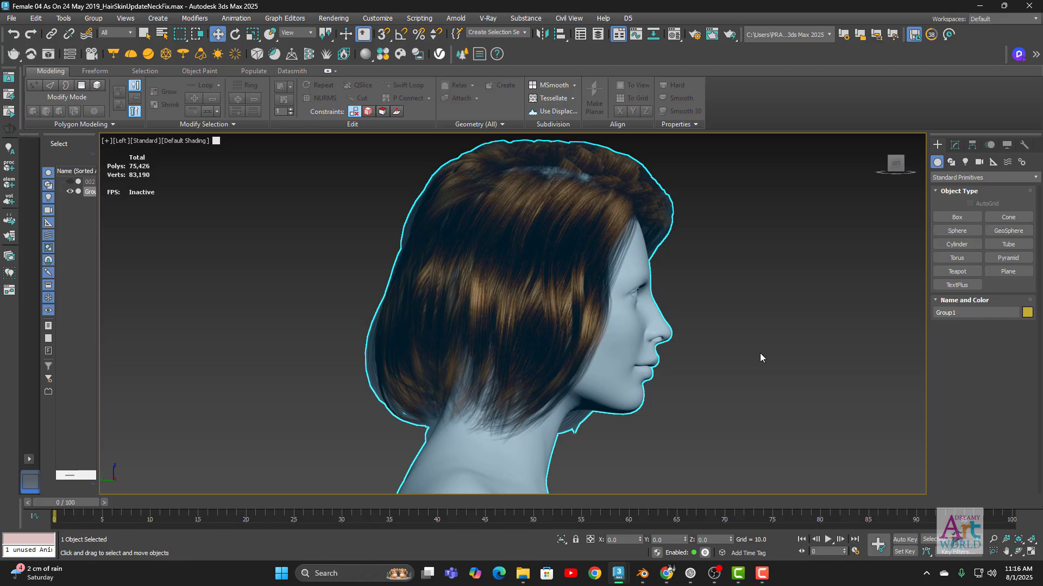
pyautogui.click(980, 6)
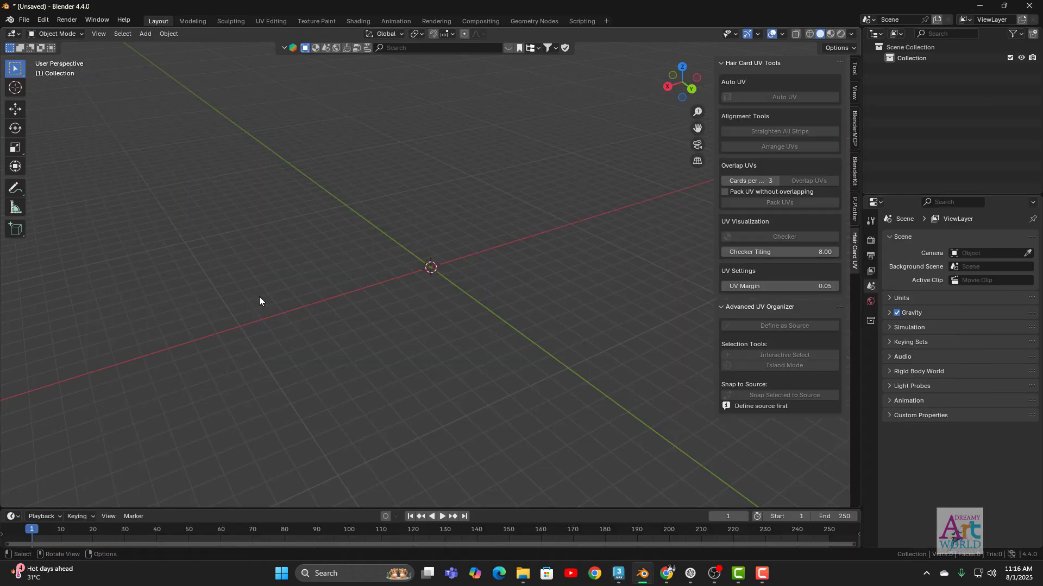
# Step: Import FemaleHair.obj as a Wavefront OBJ from the TestMesh folder, keeping the default import settings
pyautogui.click(24, 19)
pyautogui.moveTo(58, 173)
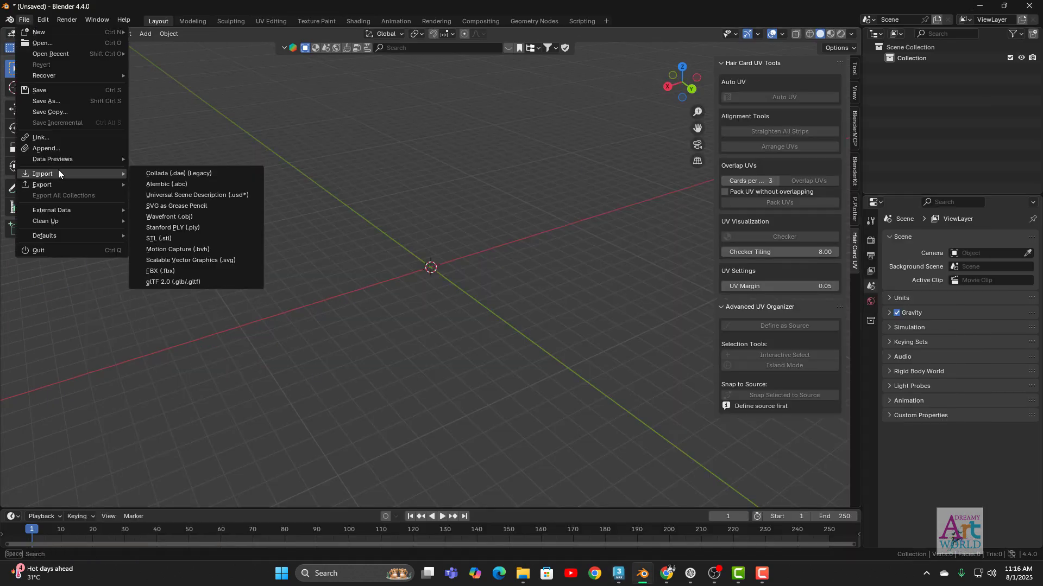
pyautogui.click(172, 216)
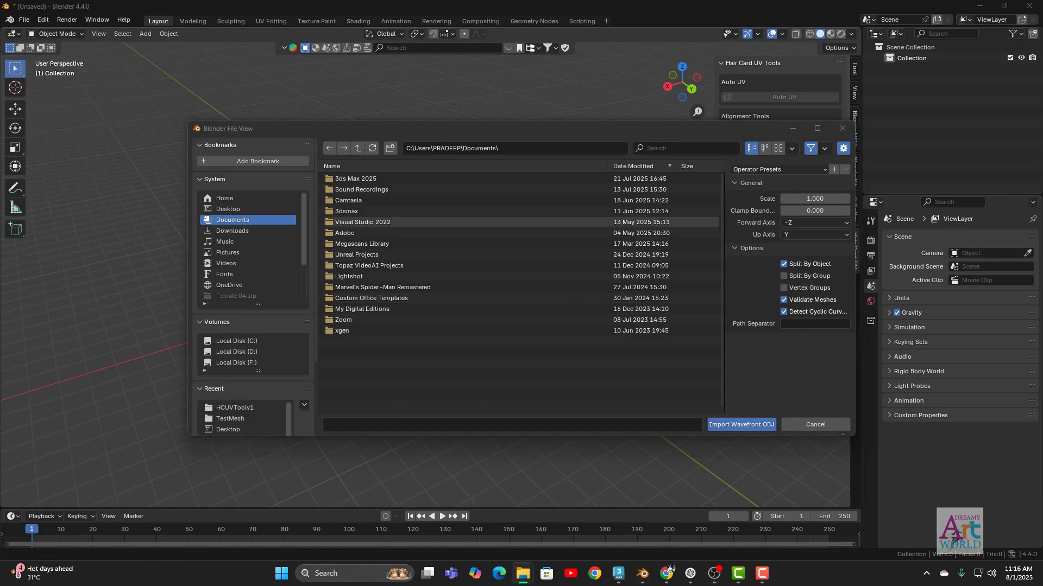
pyautogui.click(510, 148)
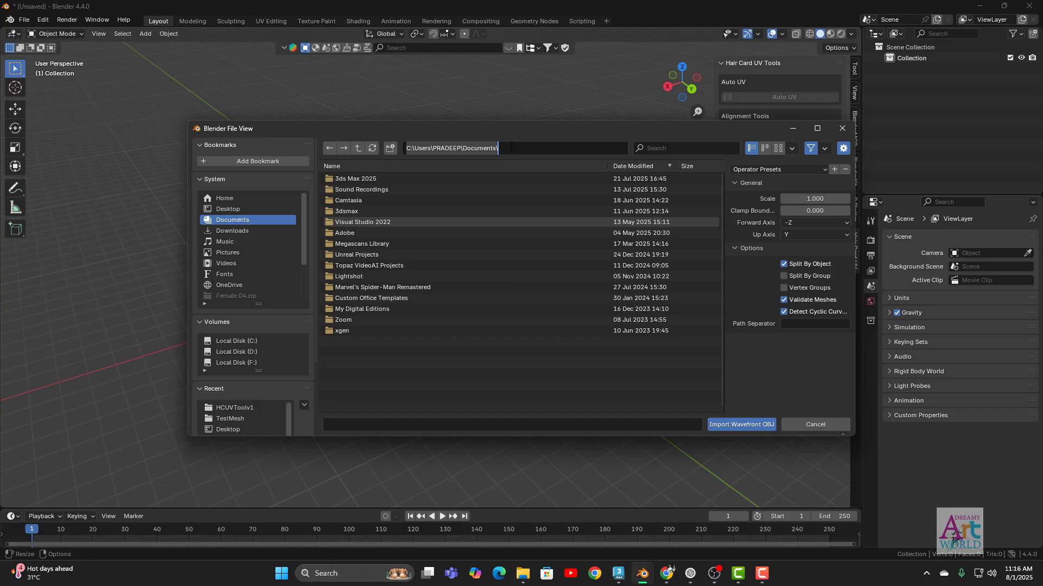
pyautogui.hotkey('ctrl', 'v')
pyautogui.press('Return')
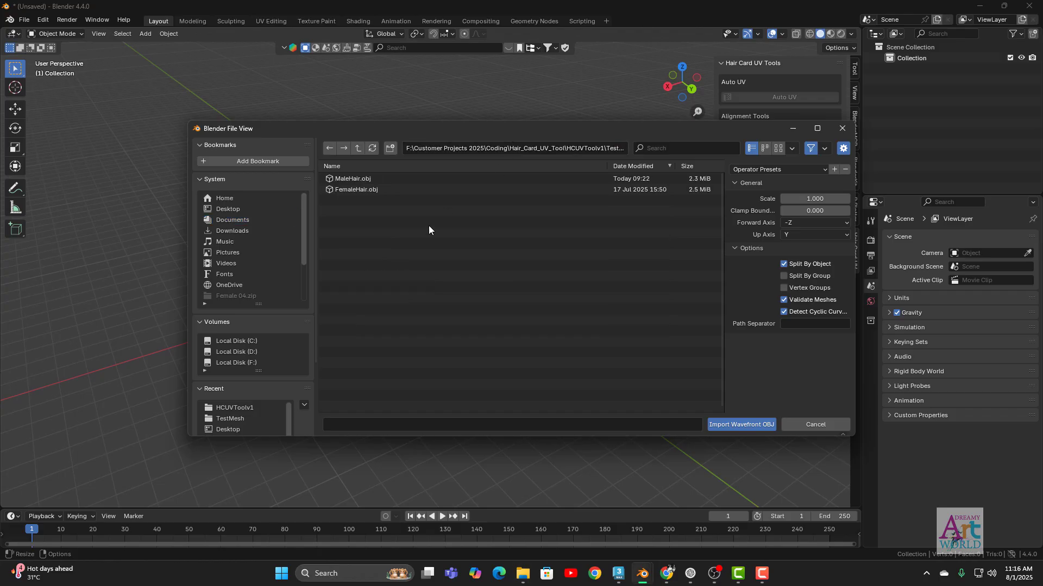
pyautogui.doubleClick(359, 189)
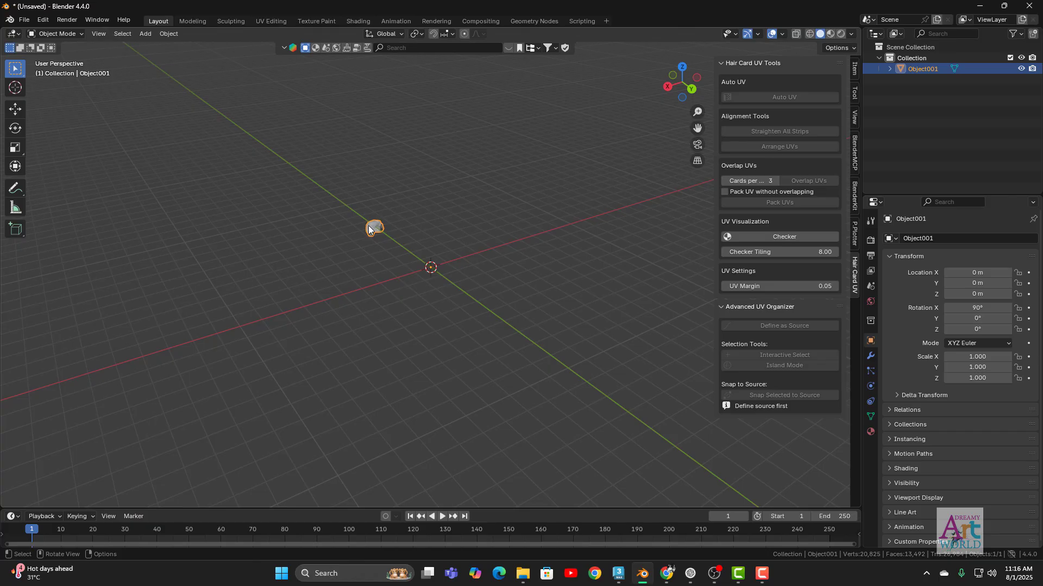
# Step: Rotate the imported hair mesh by -90° about the global X axis
pyautogui.moveTo(405, 270); pyautogui.dragTo(381, 302, button='middle')
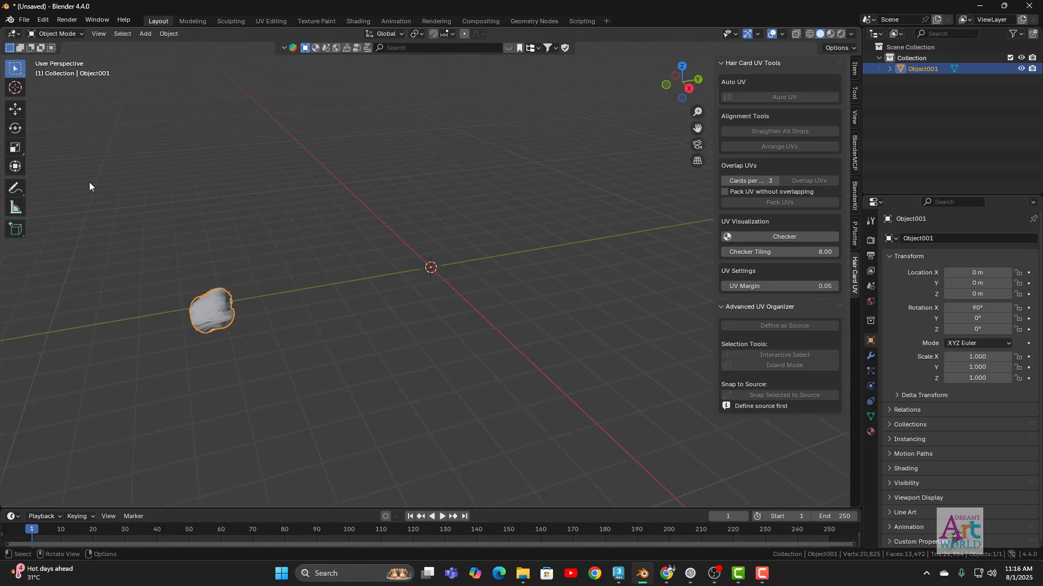
pyautogui.click(15, 128)
pyautogui.moveTo(395, 261); pyautogui.dragTo(440, 321)
pyautogui.click(152, 449)
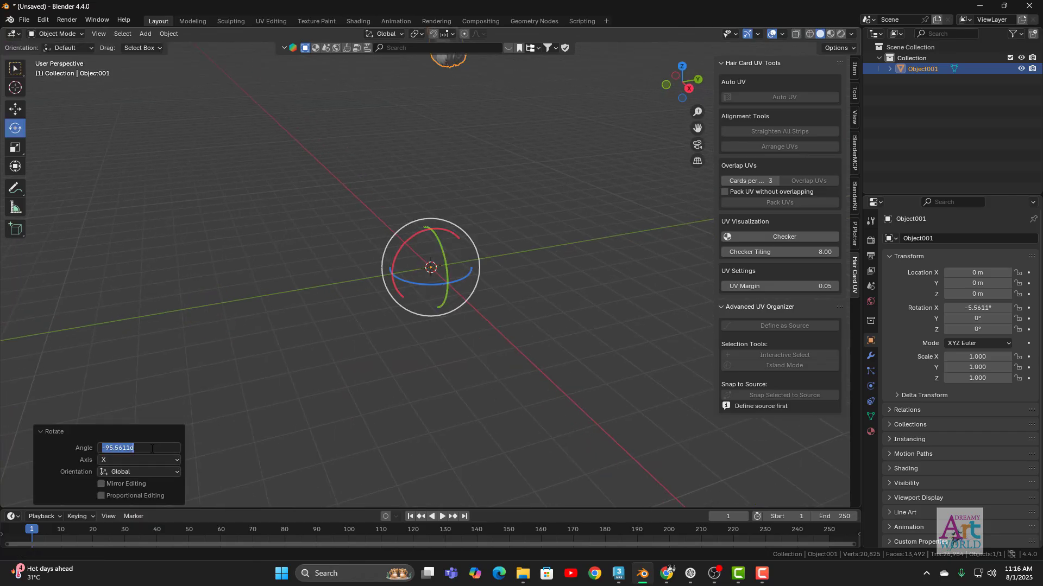
pyautogui.write('-90')
pyautogui.press('Return')
# Step: Turn on the wireframe overlay for the hair mesh in the front view
pyautogui.moveTo(304, 447); pyautogui.dragTo(451, 344, button='middle')
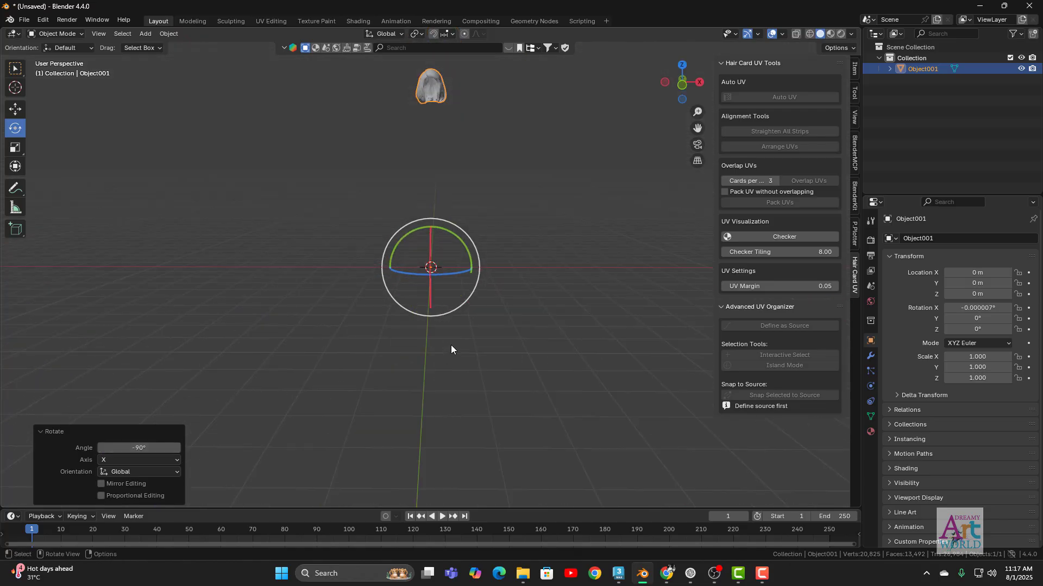
pyautogui.press('KP_1')
pyautogui.press('KP_Decimal')
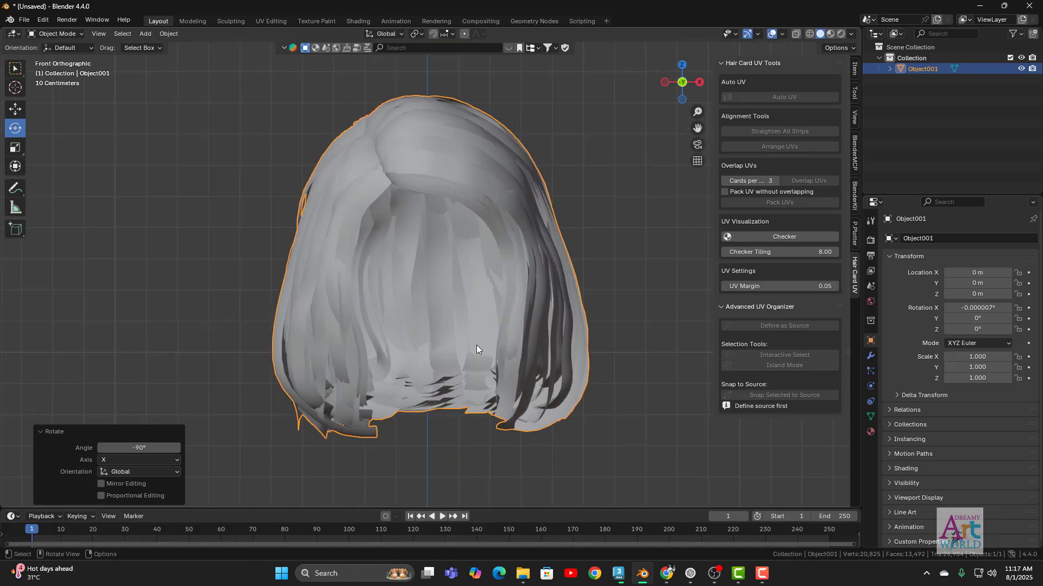
pyautogui.click(781, 33)
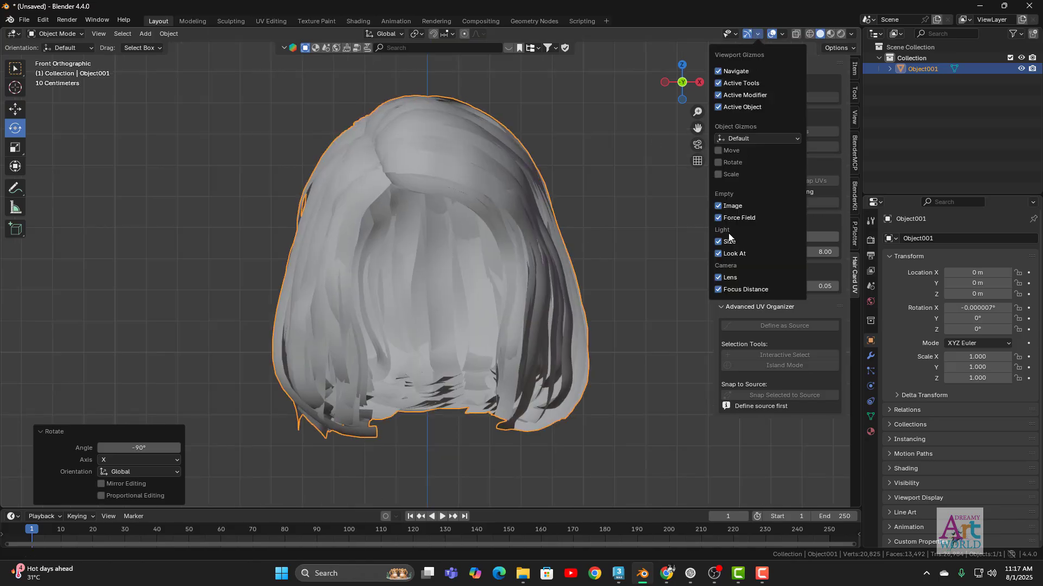
pyautogui.click(780, 34)
pyautogui.click(781, 34)
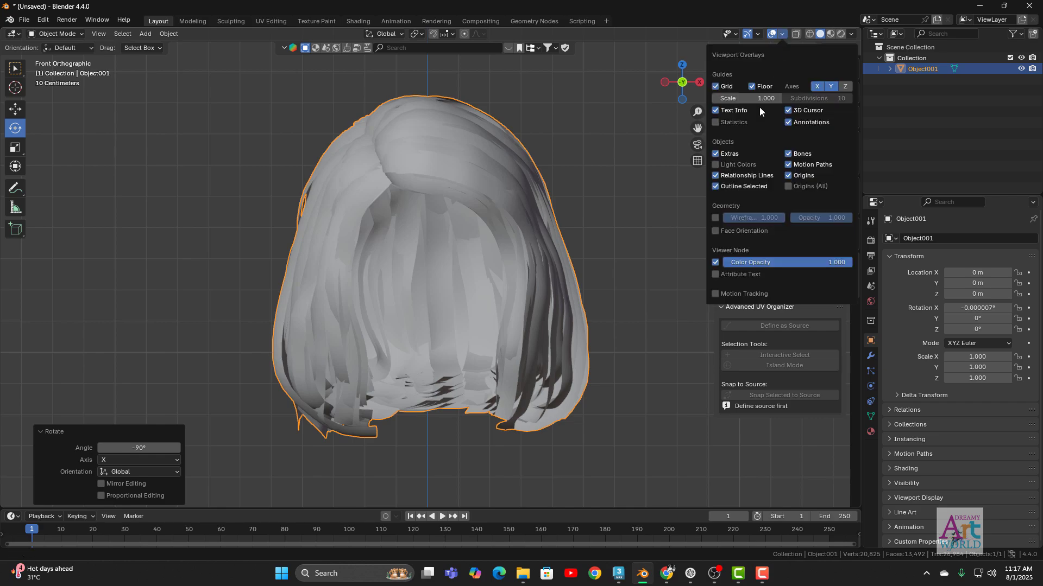
pyautogui.click(715, 218)
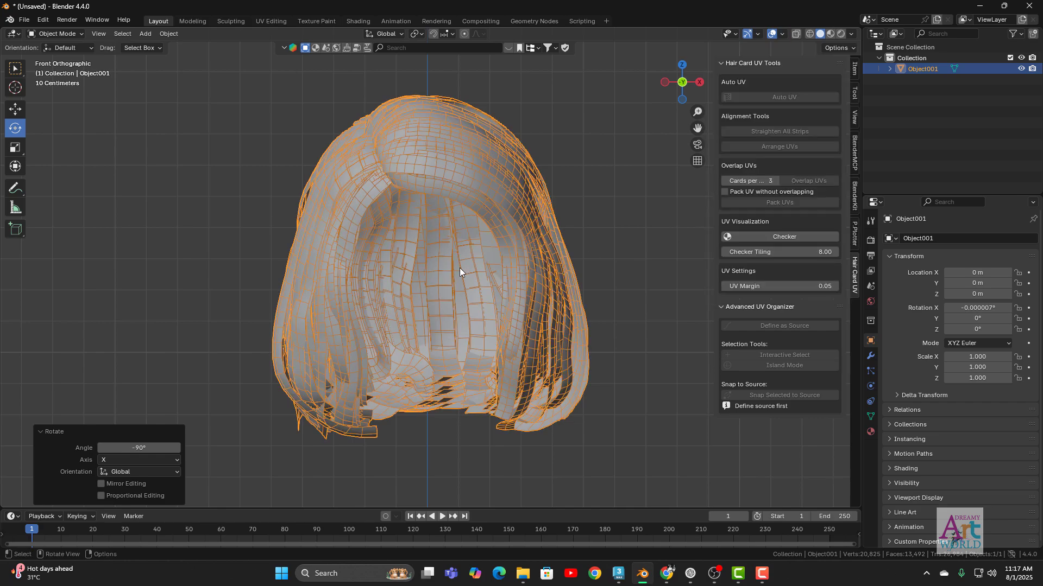
# Step: Examine the hair cards' mesh layout up close and from several angles
pyautogui.moveTo(362, 353); pyautogui.dragTo(448, 357, button='middle')
pyautogui.scroll(5, 302, 375)
pyautogui.moveTo(309, 363); pyautogui.dragTo(233, 269, button='middle')
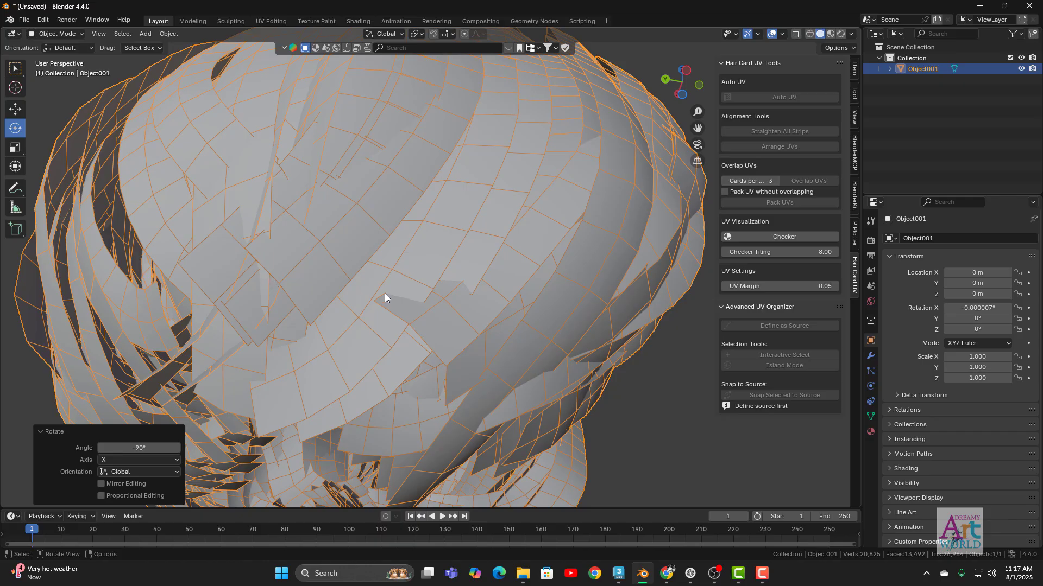
pyautogui.scroll(-5, 385, 293)
pyautogui.moveTo(384, 293); pyautogui.dragTo(524, 340, button='middle')
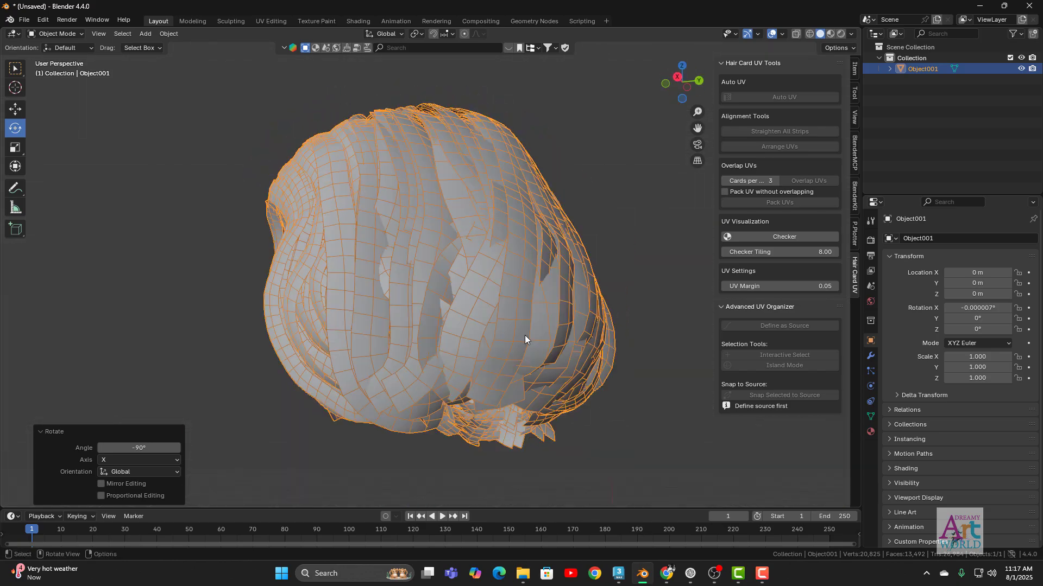
# Step: Inspect the hair cards from the sides, back and top of the mesh
pyautogui.moveTo(510, 296); pyautogui.dragTo(457, 218, button='middle')
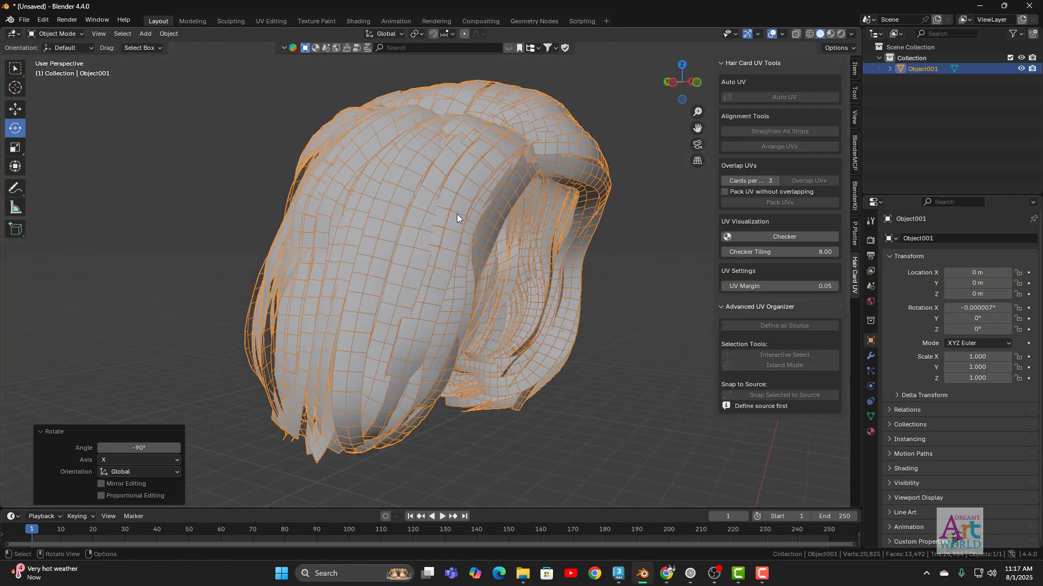
pyautogui.moveTo(568, 278); pyautogui.dragTo(408, 278, button='middle')
pyautogui.moveTo(421, 226)
pyautogui.mouseDown(button='middle')
pyautogui.moveTo(481, 220)
pyautogui.moveTo(413, 240)
pyautogui.mouseUp(button='middle')
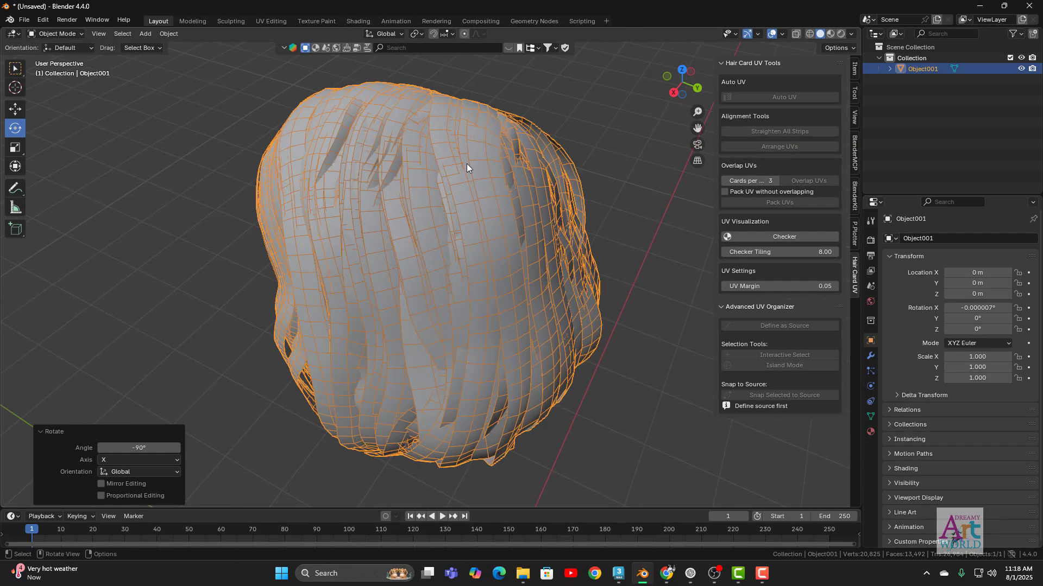
pyautogui.moveTo(549, 189); pyautogui.dragTo(364, 347, button='middle')
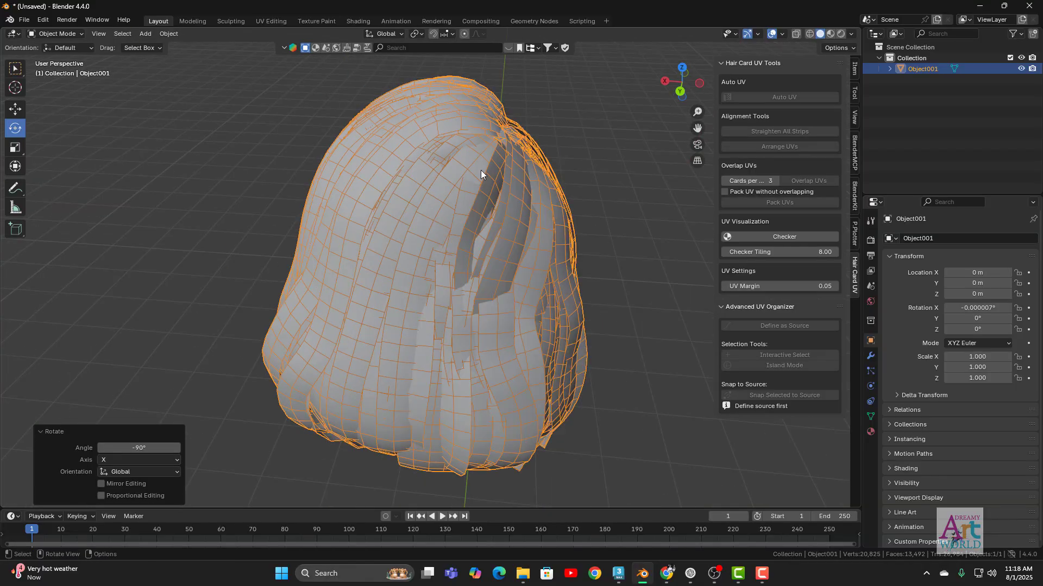
pyautogui.moveTo(481, 174); pyautogui.dragTo(400, 215, button='middle')
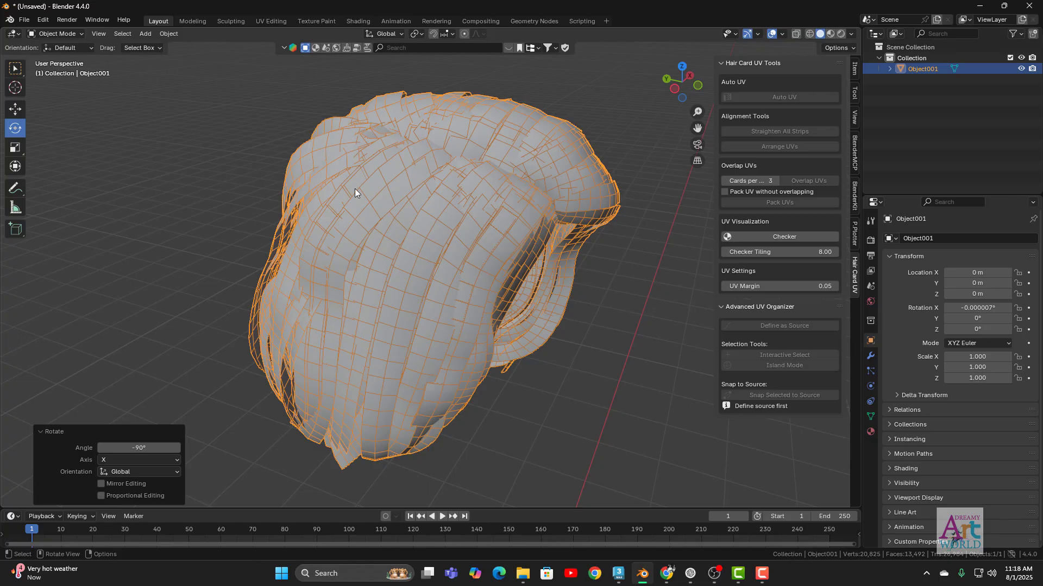
# Step: Switch to the UV Editing workspace and frame the hair mesh in the front view
pyautogui.click(271, 21)
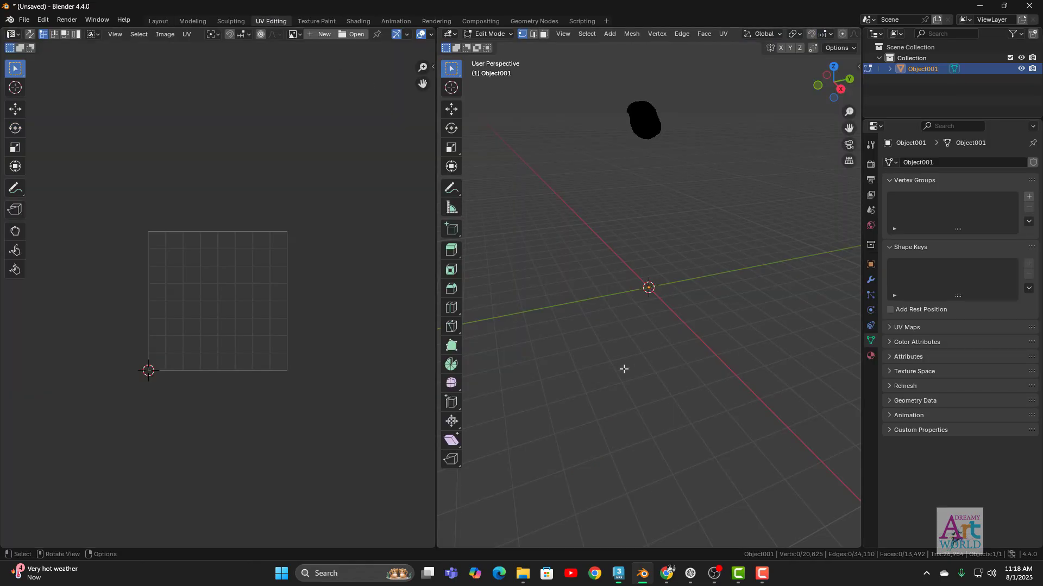
pyautogui.press('KP_1')
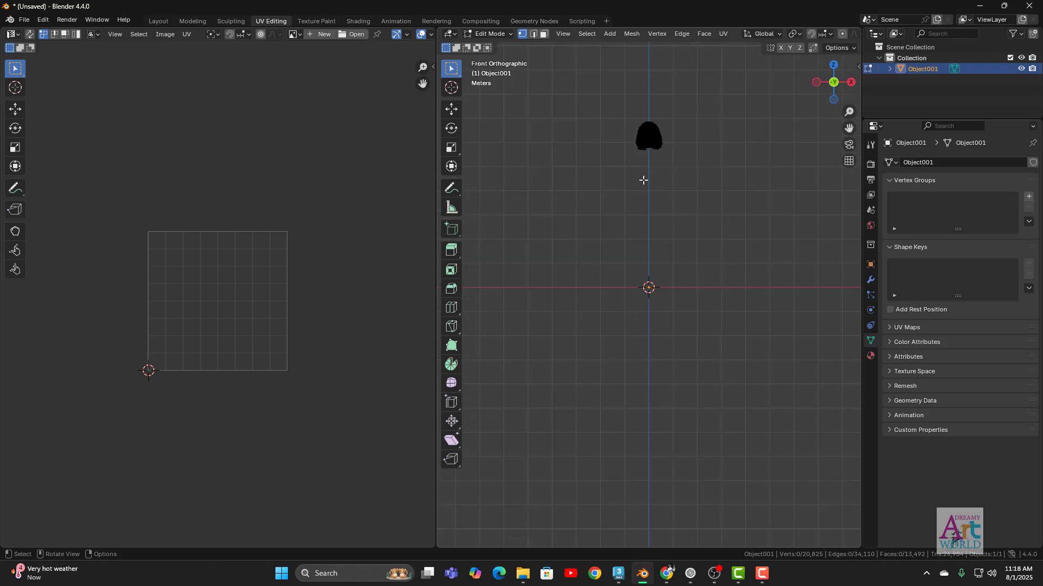
pyautogui.click(652, 159)
pyautogui.press('KP_Decimal')
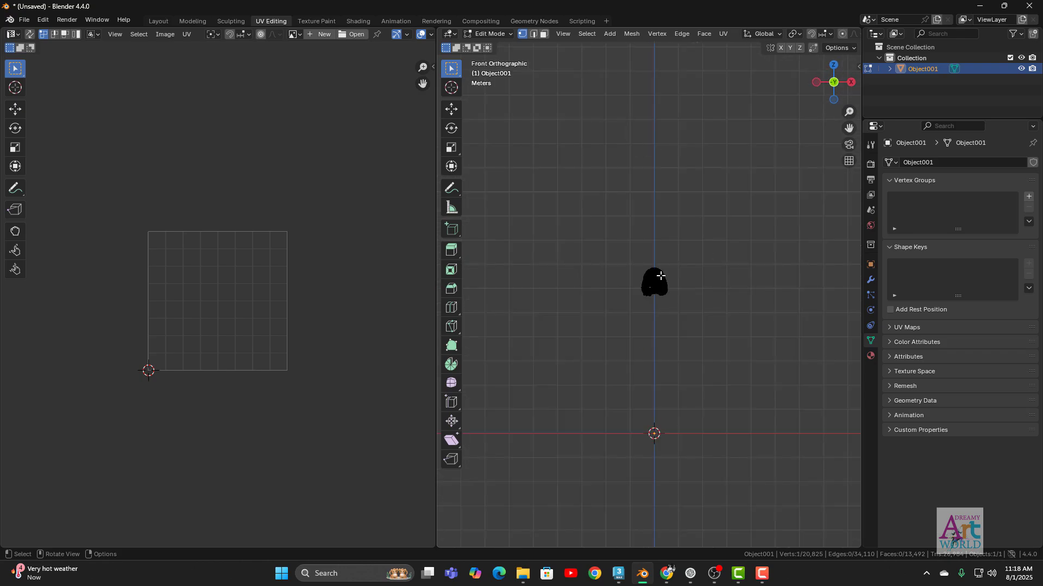
pyautogui.scroll(14, 661, 276)
pyautogui.moveTo(747, 226); pyautogui.dragTo(674, 298, button='middle')
pyautogui.press('KP_1')
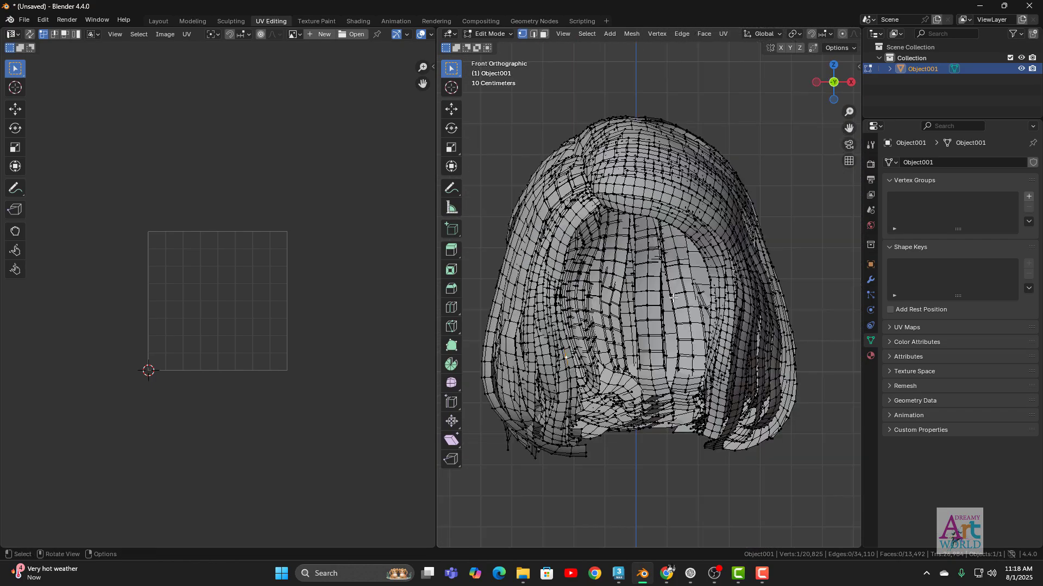
# Step: Select all hair mesh faces in face mode and fit their existing UV layout in the UV editor
pyautogui.press('3')
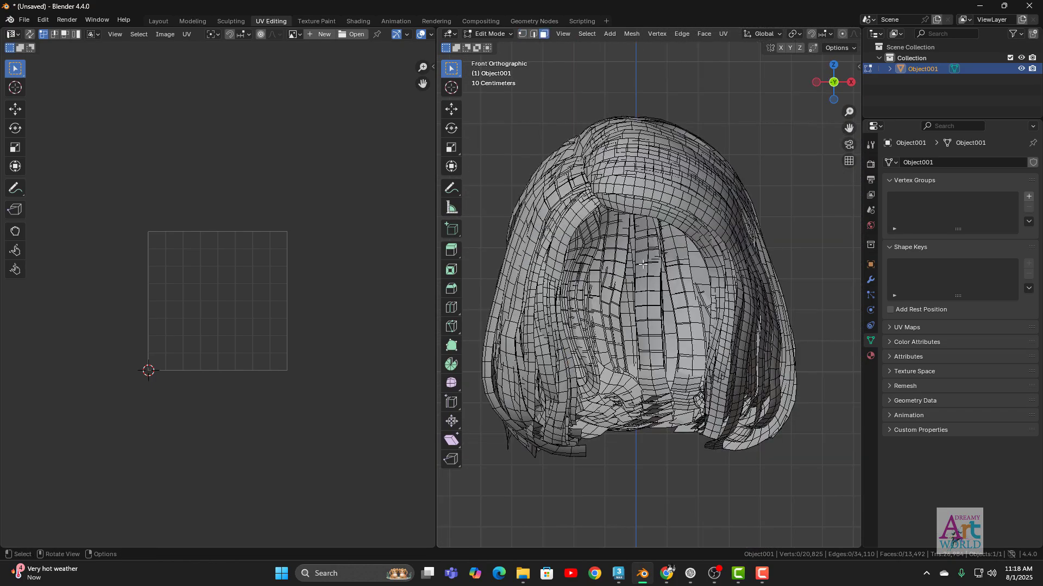
pyautogui.press('a')
pyautogui.press('Home')
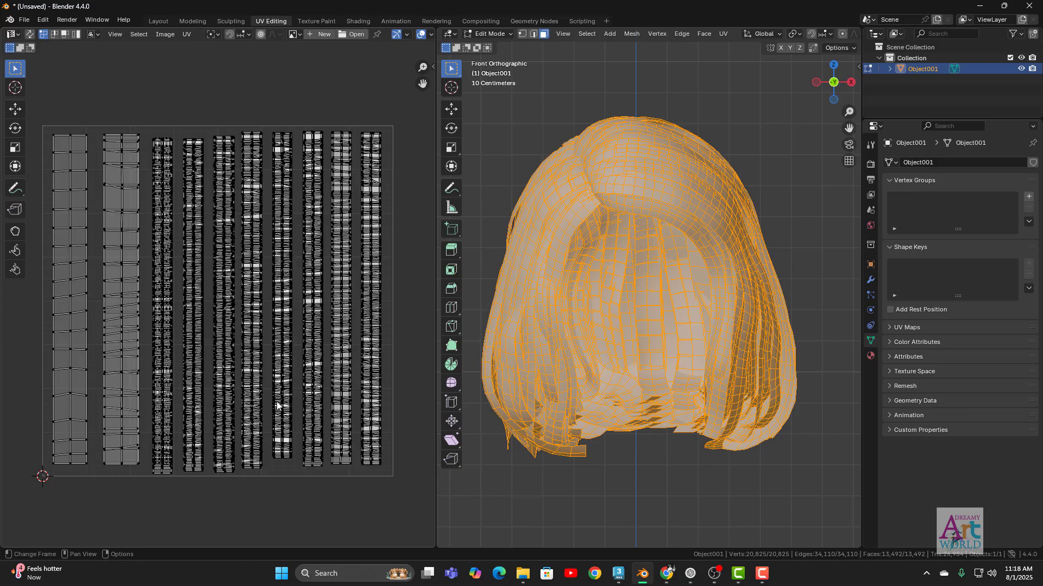
pyautogui.moveTo(302, 398)
pyautogui.mouseDown(button='middle')
pyautogui.moveTo(326, 380)
pyautogui.moveTo(314, 395)
pyautogui.mouseUp(button='middle')
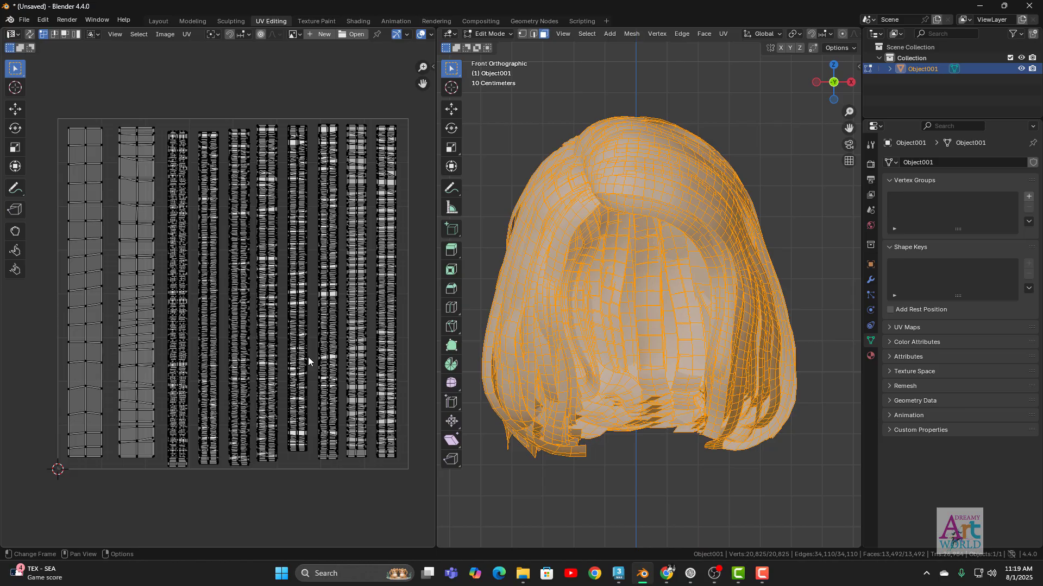
# Step: Show the Hair Card UV Tools with every hair face selected and unwrap the cards using Auto UV
pyautogui.press('n')
pyautogui.click(555, 244)
pyautogui.press('n')
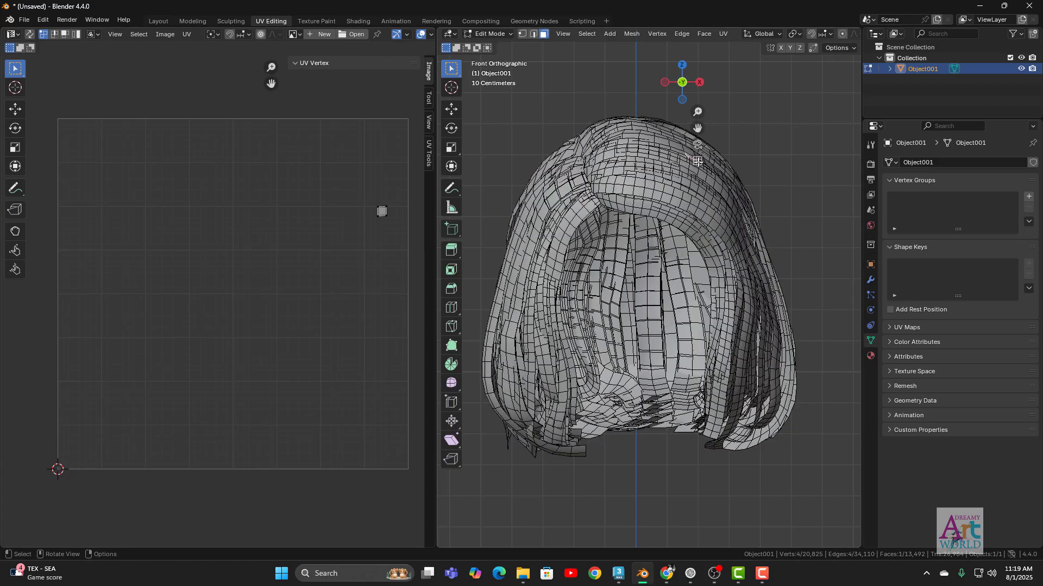
pyautogui.press('a')
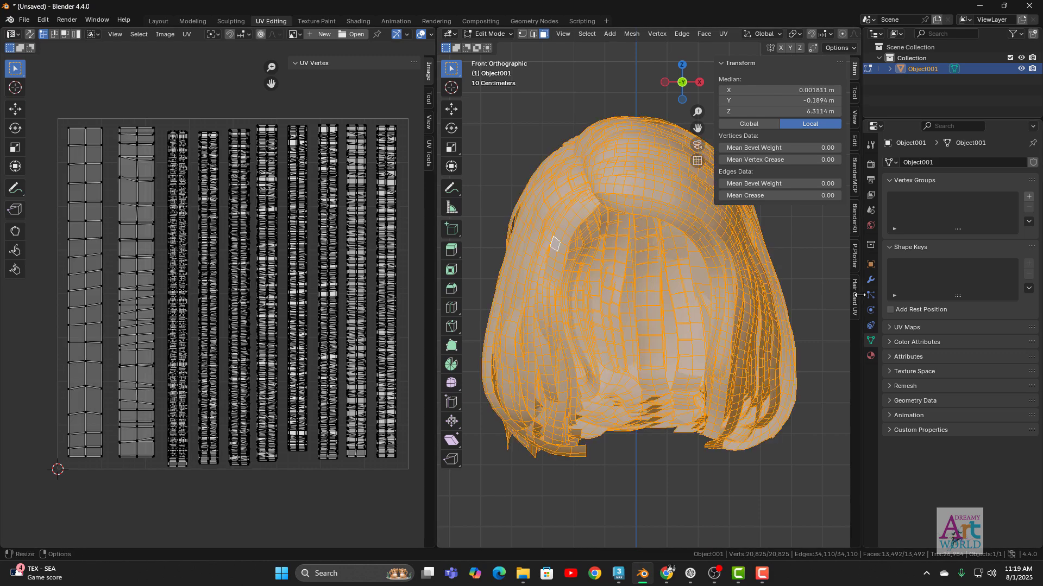
pyautogui.click(855, 297)
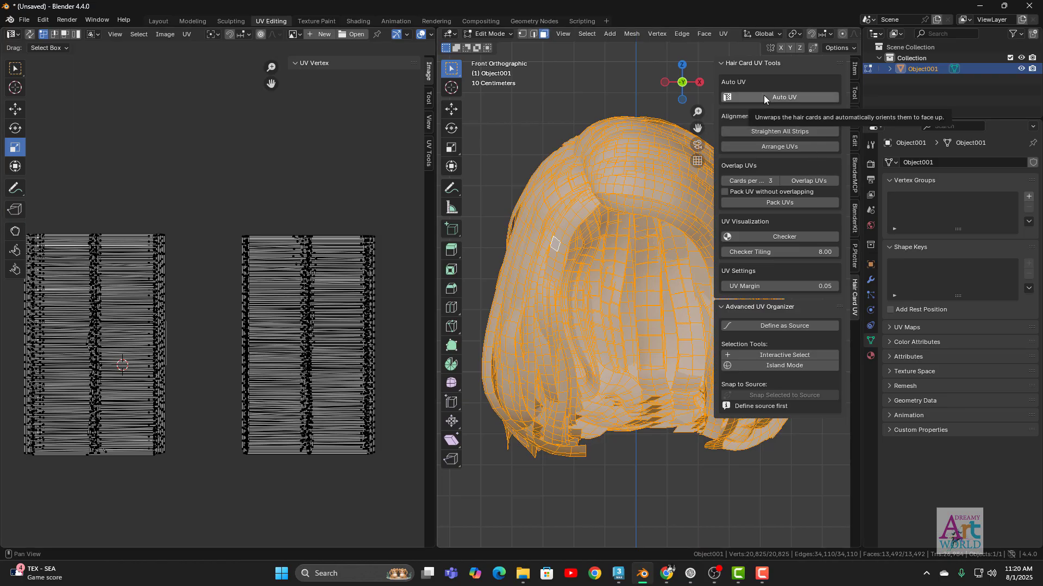
pyautogui.click(764, 97)
# Step: Examine the shape and orientation of the unwrapped hair card islands in the UV editor
pyautogui.moveTo(246, 304); pyautogui.dragTo(205, 338, button='middle')
pyautogui.scroll(-8, 189, 297)
pyautogui.scroll(3, 189, 298)
pyautogui.scroll(6, 205, 337)
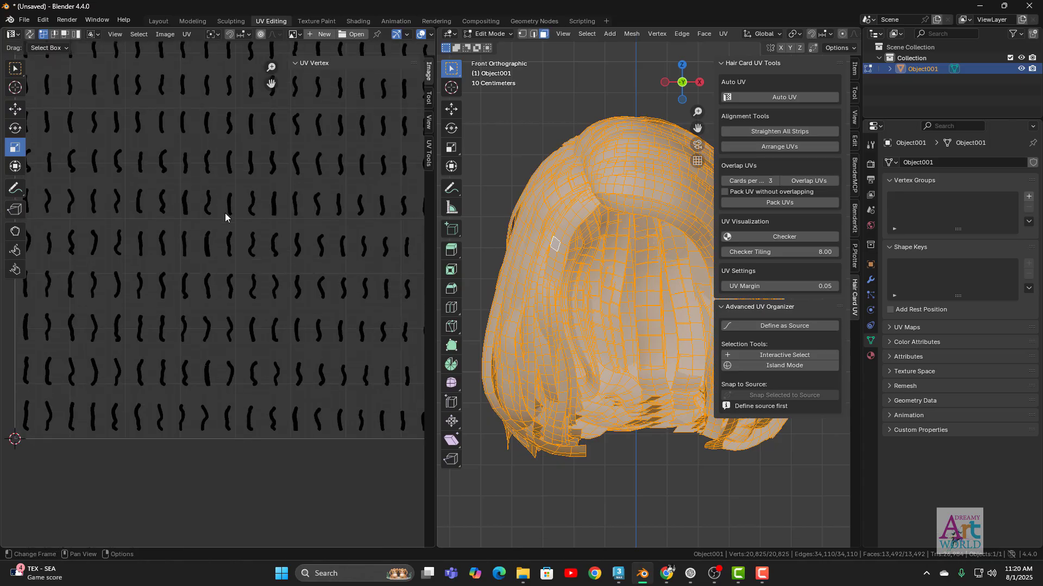
pyautogui.scroll(6, 259, 325)
pyautogui.scroll(-6, 250, 286)
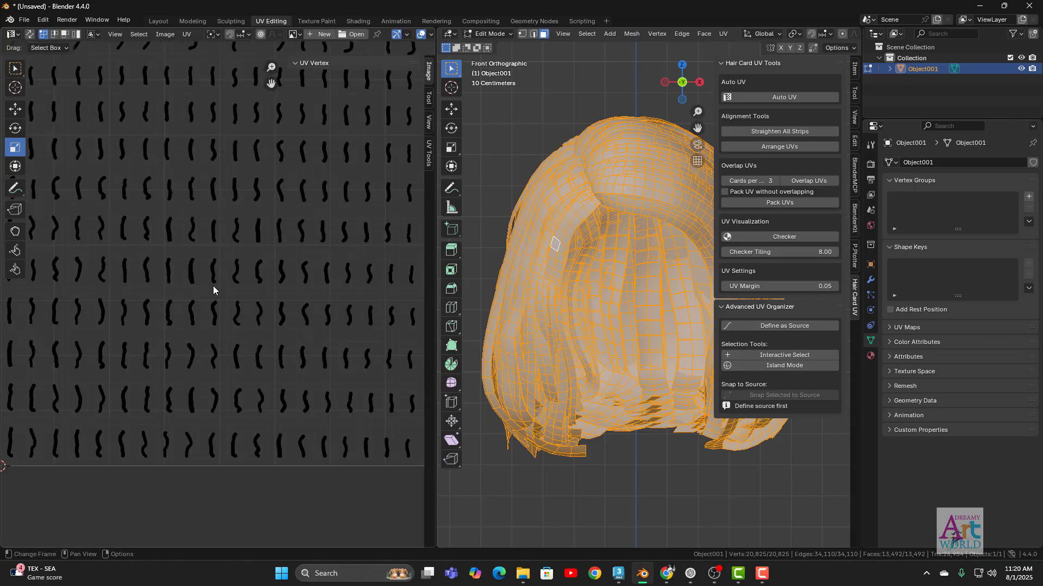
pyautogui.scroll(5, 213, 286)
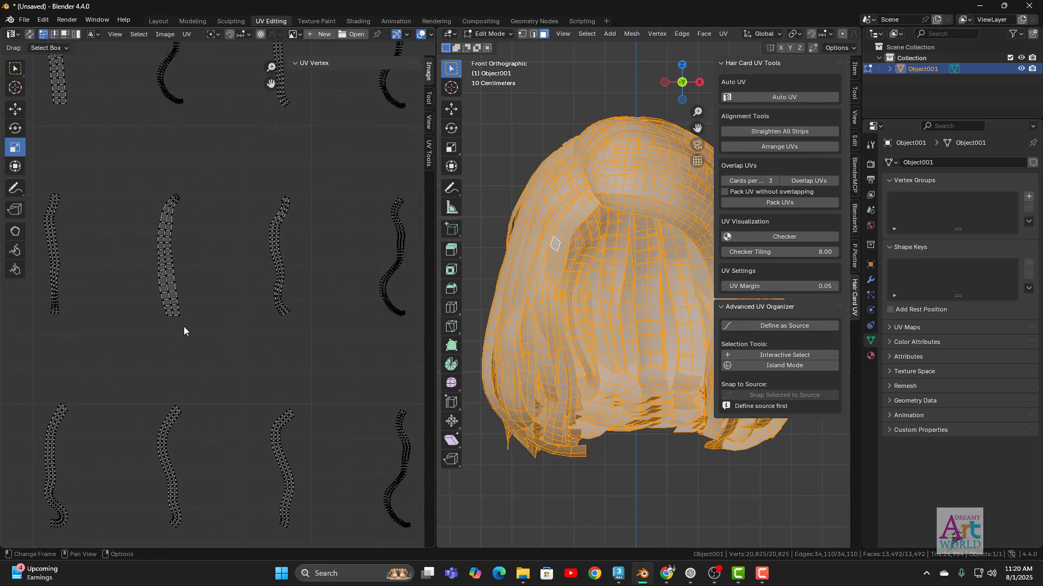
pyautogui.scroll(4, 249, 283)
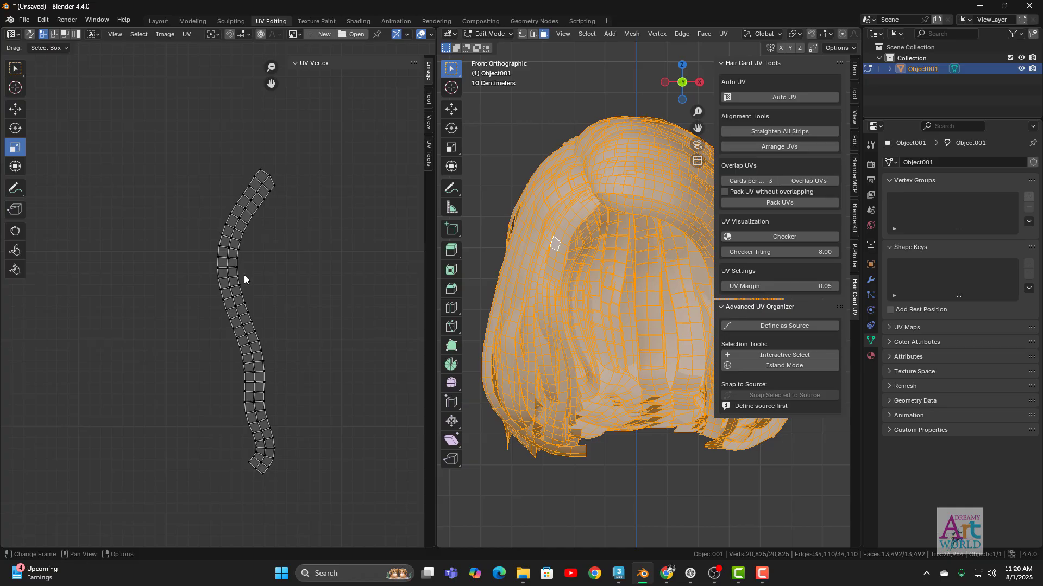
# Step: Straighten all the hair card UV strips
pyautogui.click(754, 131)
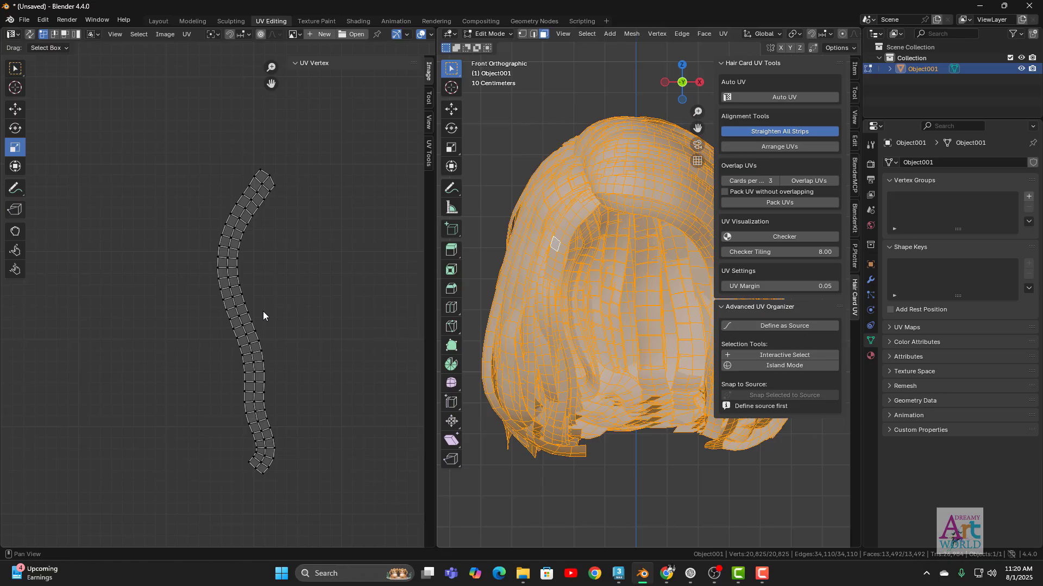
pyautogui.scroll(-10, 263, 311)
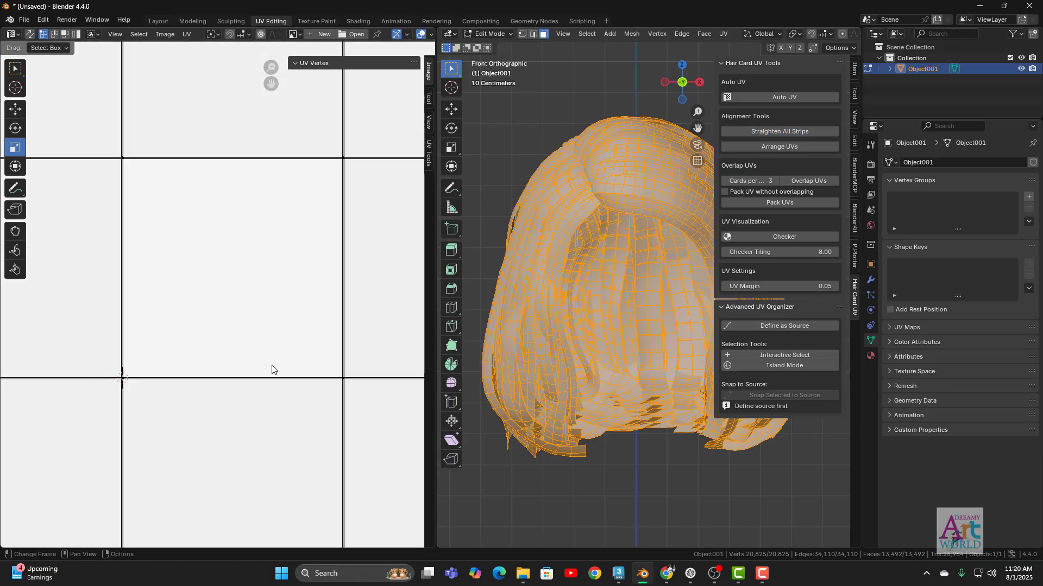
# Step: Examine the straightened UV strips and how they are stacked over each other around the UV origin
pyautogui.moveTo(250, 350); pyautogui.dragTo(293, 112, button='middle')
pyautogui.scroll(2, 271, 262)
pyautogui.moveTo(329, 173); pyautogui.dragTo(304, 293, button='middle')
pyautogui.moveTo(296, 228); pyautogui.dragTo(263, 336, button='middle')
pyautogui.scroll(3, 262, 336)
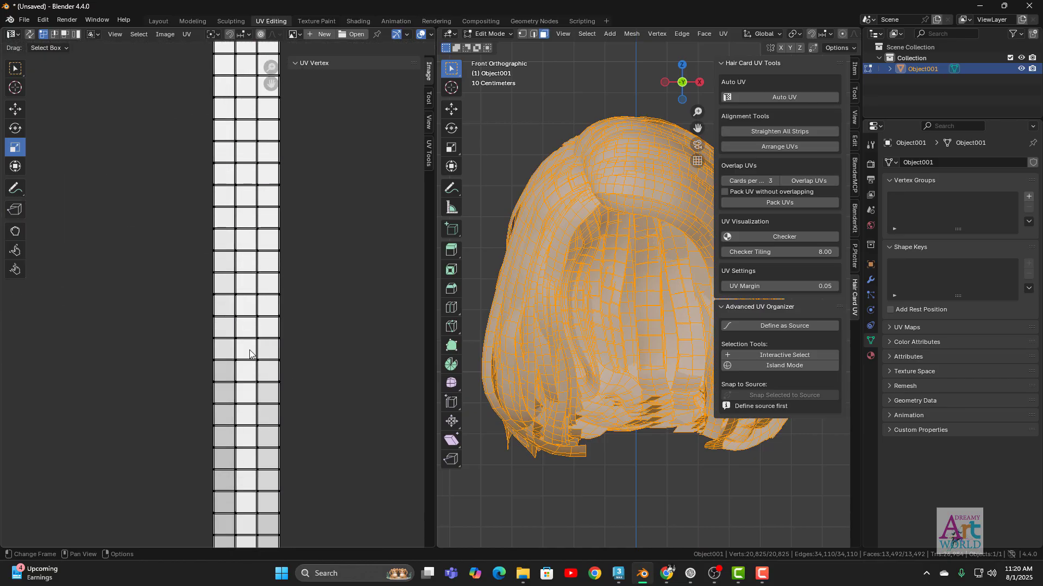
pyautogui.scroll(-2, 277, 267)
pyautogui.moveTo(204, 149); pyautogui.dragTo(225, 336, button='middle')
pyautogui.moveTo(36, 368); pyautogui.dragTo(13, 185, button='middle')
pyautogui.scroll(3, 265, 463)
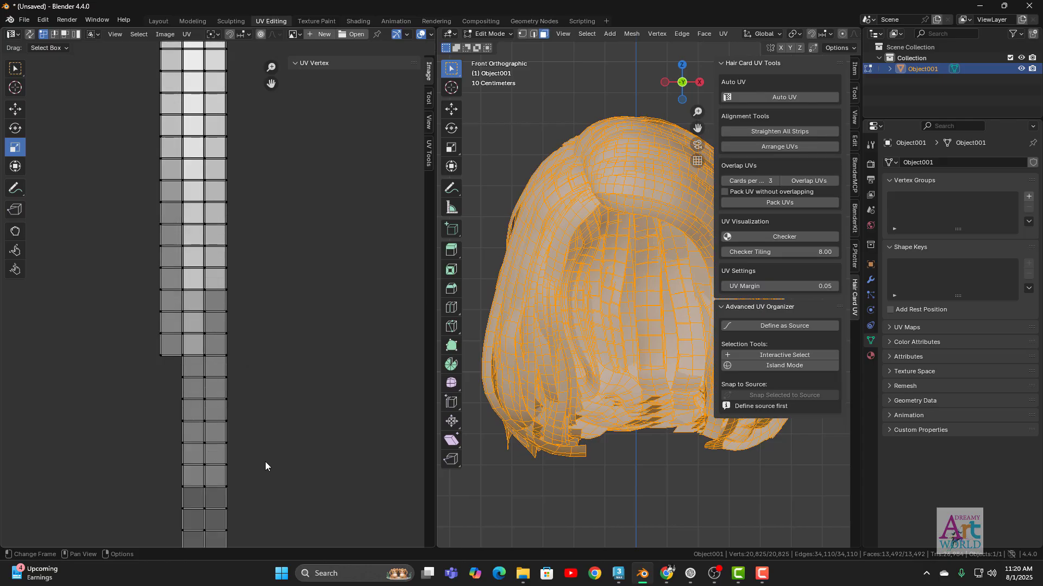
pyautogui.scroll(-6, 252, 386)
pyautogui.moveTo(278, 166); pyautogui.dragTo(347, 365, button='middle')
pyautogui.scroll(-2, 346, 365)
pyautogui.scroll(3, 305, 322)
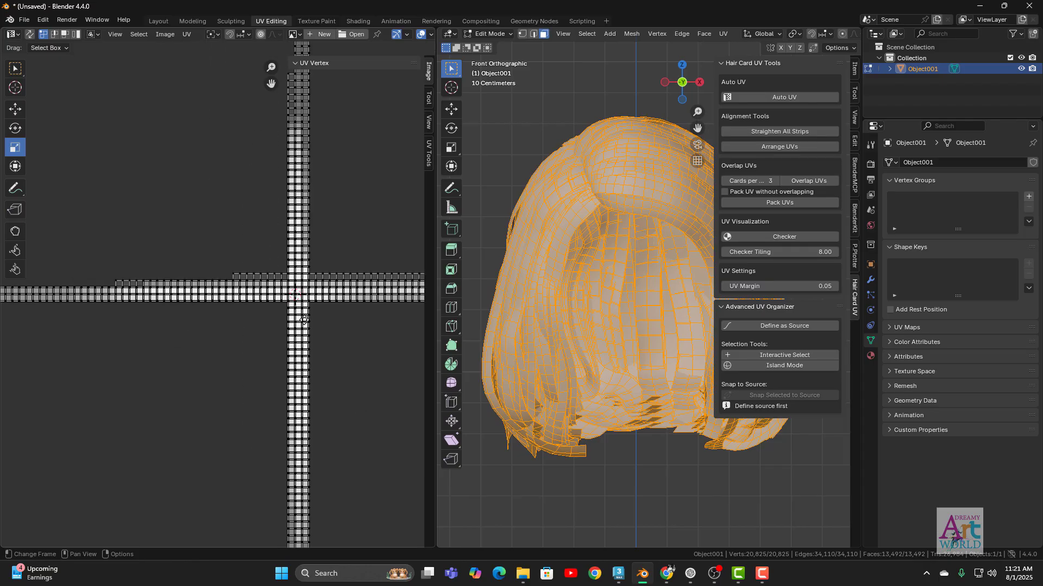
pyautogui.moveTo(305, 322); pyautogui.dragTo(277, 321, button='middle')
pyautogui.scroll(-2, 346, 418)
pyautogui.moveTo(329, 397); pyautogui.dragTo(332, 354, button='middle')
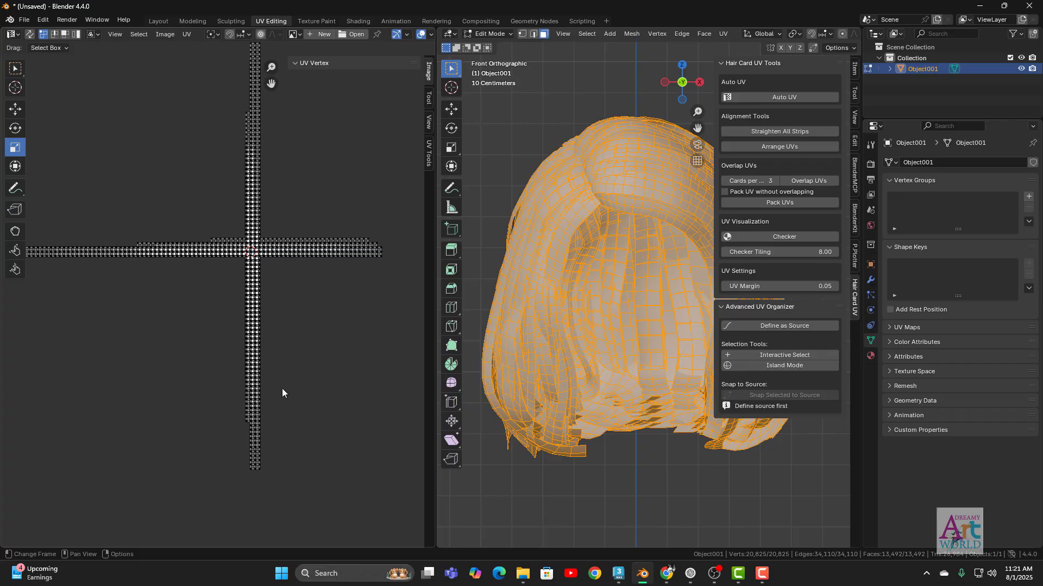
pyautogui.moveTo(321, 305); pyautogui.dragTo(344, 385, button='middle')
pyautogui.scroll(3, 308, 350)
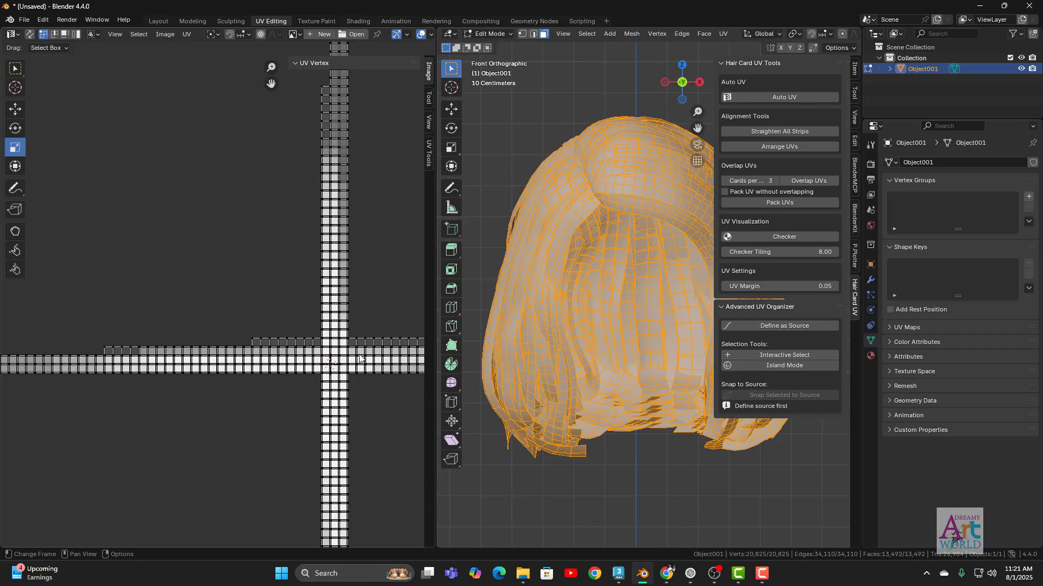
pyautogui.scroll(2, 359, 358)
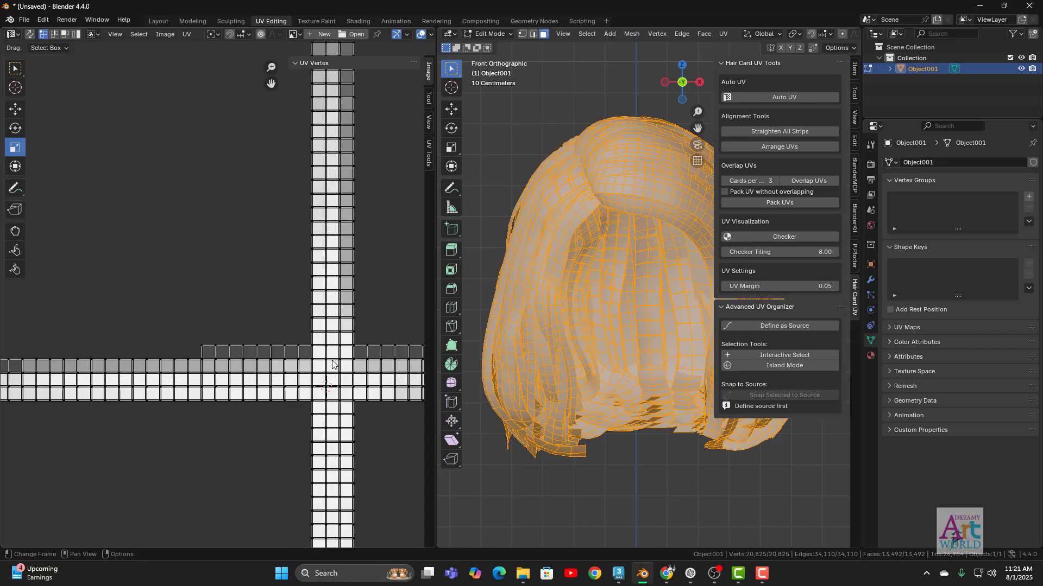
# Step: Enable Pack UV without overlapping and pack the straightened UV strips
pyautogui.click(725, 192)
pyautogui.click(780, 203)
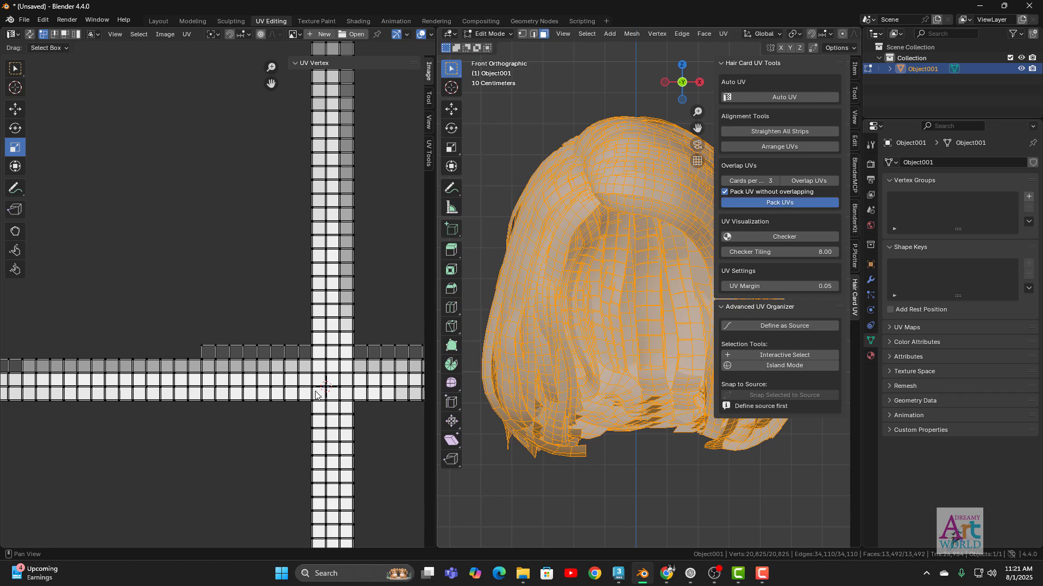
pyautogui.moveTo(303, 460); pyautogui.dragTo(284, 410, button='middle')
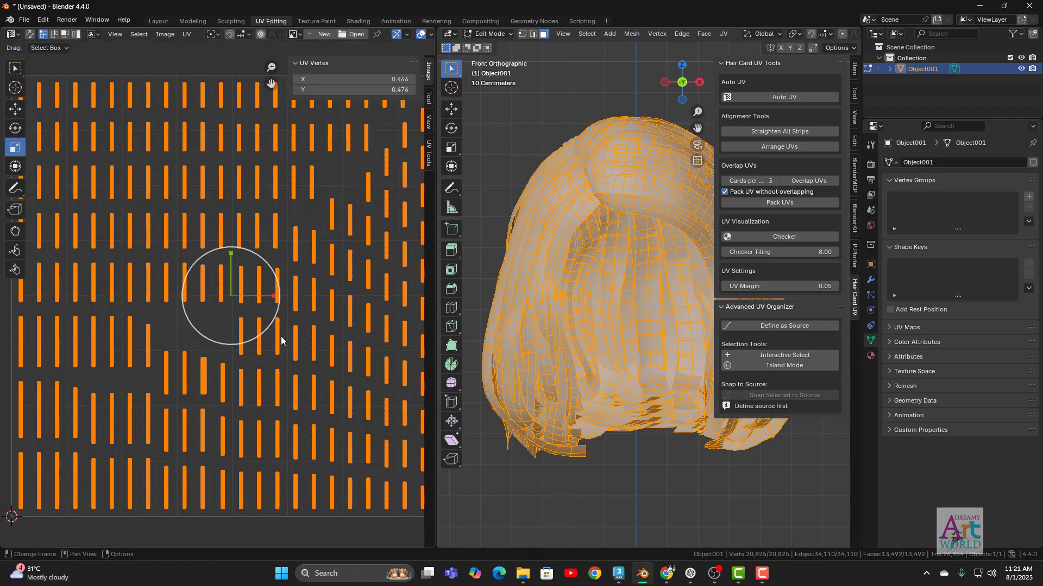
pyautogui.moveTo(261, 281); pyautogui.dragTo(261, 296, button='middle')
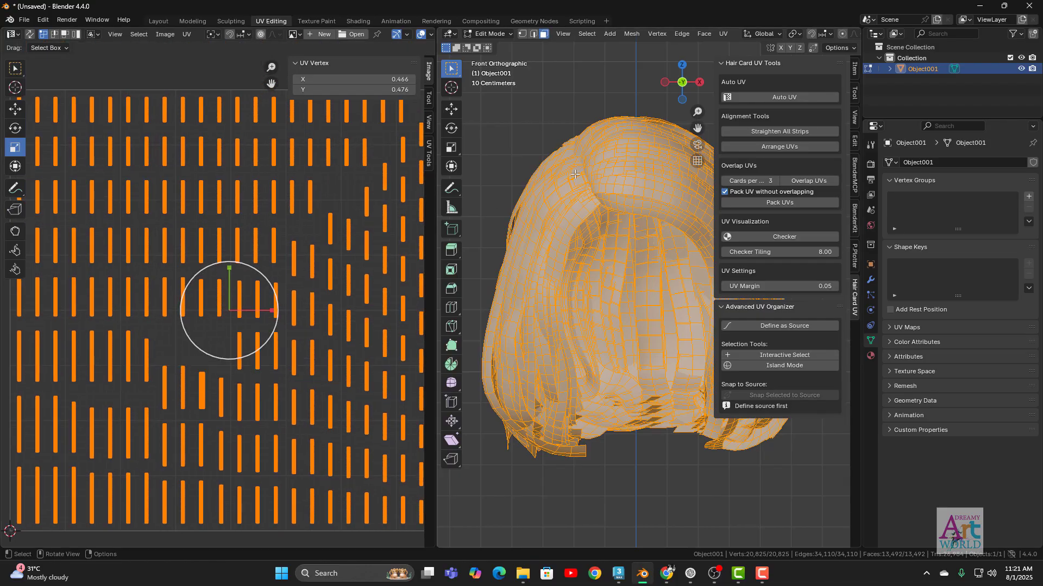
pyautogui.moveTo(322, 438); pyautogui.dragTo(310, 333, button='middle')
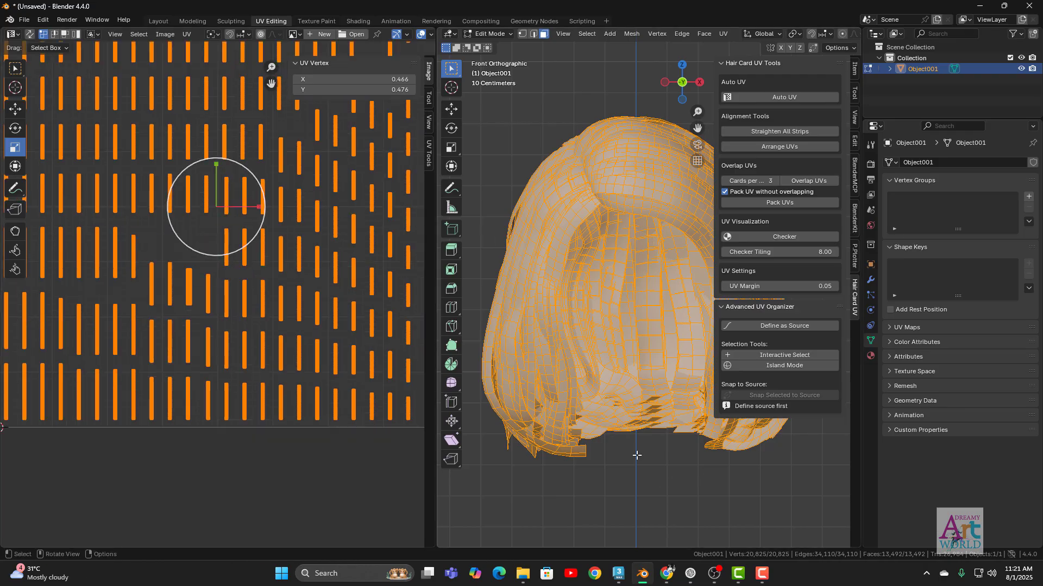
pyautogui.scroll(-4, 304, 342)
pyautogui.scroll(5, 298, 351)
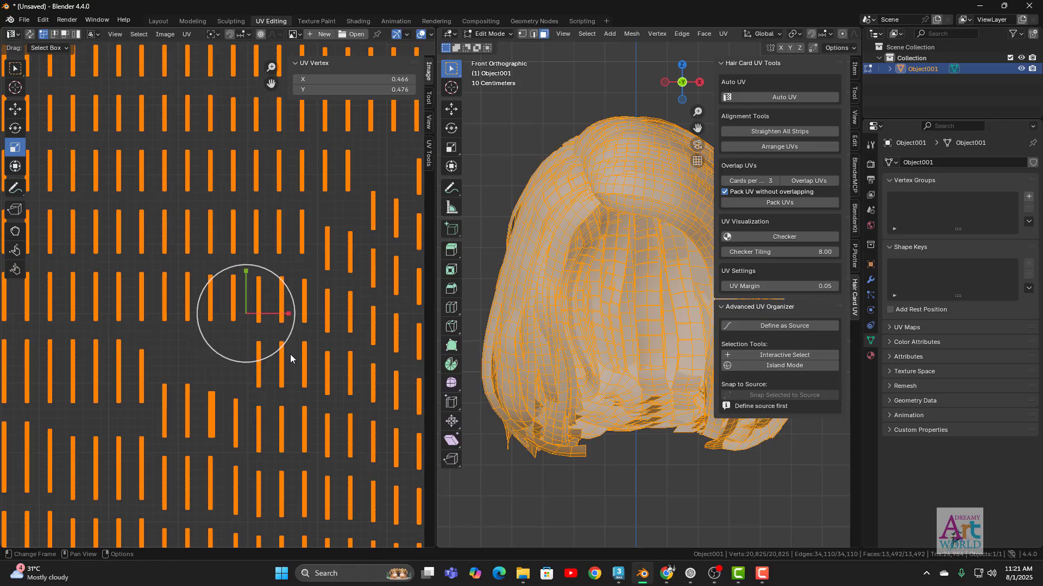
pyautogui.scroll(-3, 331, 374)
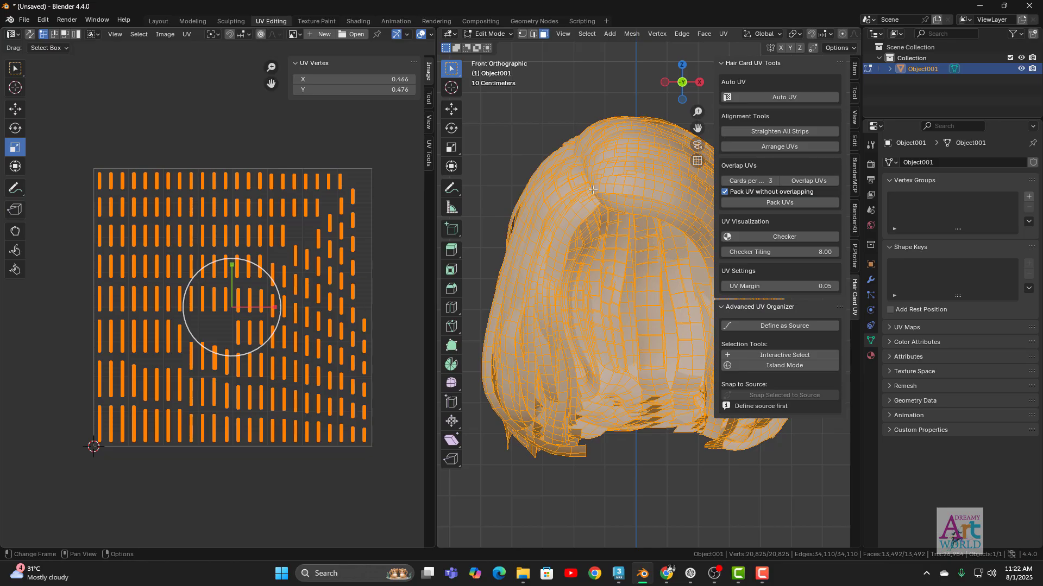
# Step: Arrange the UV strips side by side in a row with Arrange UVs
pyautogui.click(776, 146)
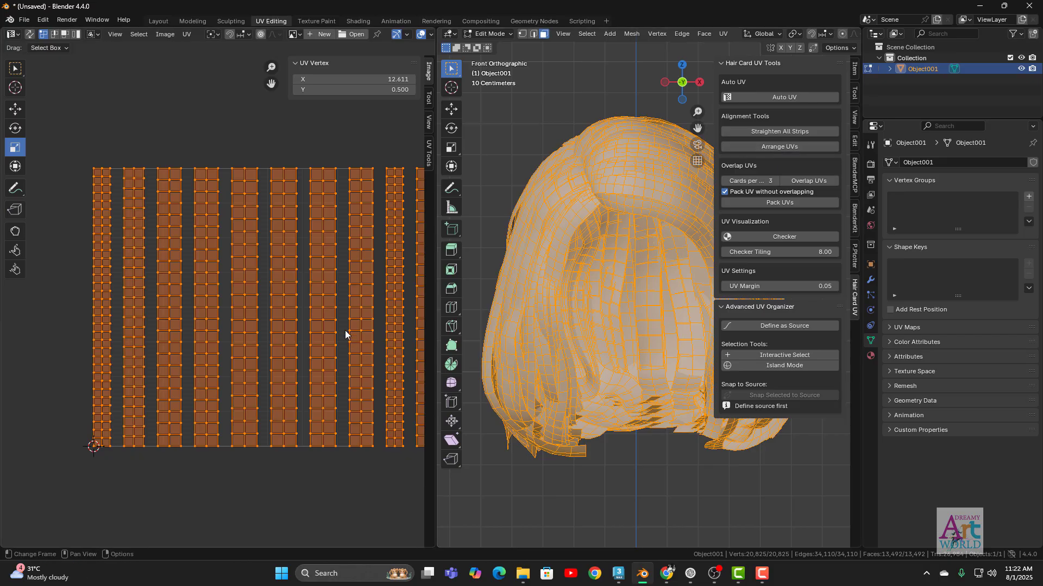
pyautogui.scroll(-3, 364, 314)
pyautogui.moveTo(364, 314); pyautogui.dragTo(163, 338, button='middle')
pyautogui.scroll(-1, 247, 328)
pyautogui.scroll(-3, 172, 321)
pyautogui.moveTo(247, 328); pyautogui.dragTo(1, 319, button='middle')
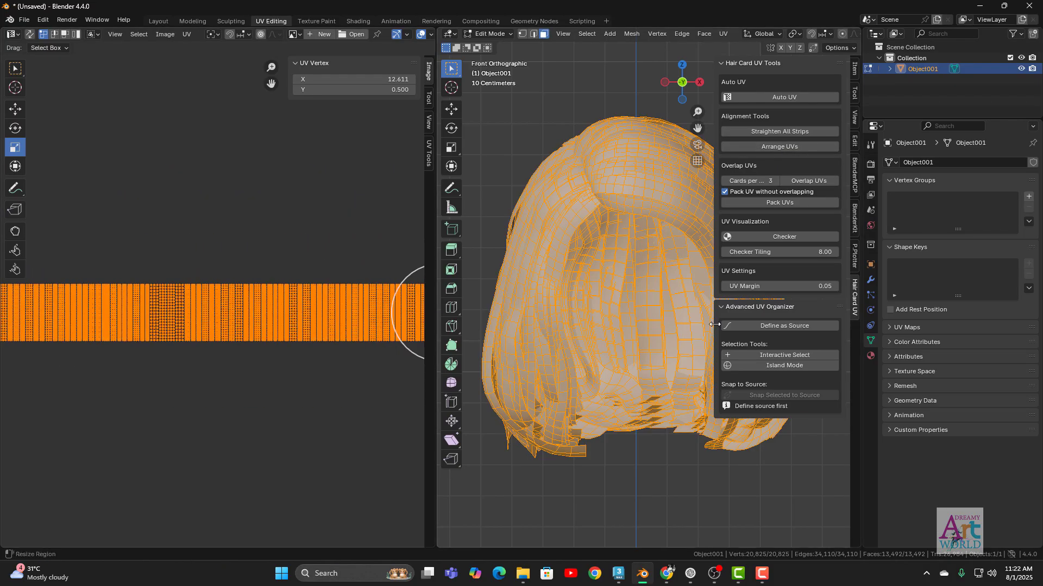
pyautogui.scroll(-2, 237, 393)
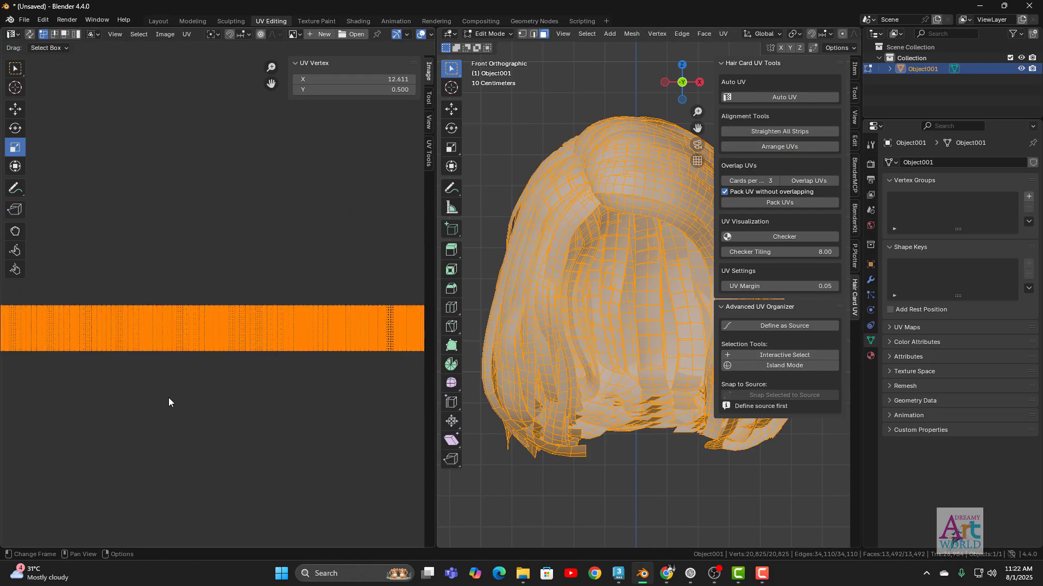
# Step: Box-select four neighbouring UV strips in the middle of the first UV tile
pyautogui.scroll(7, 115, 392)
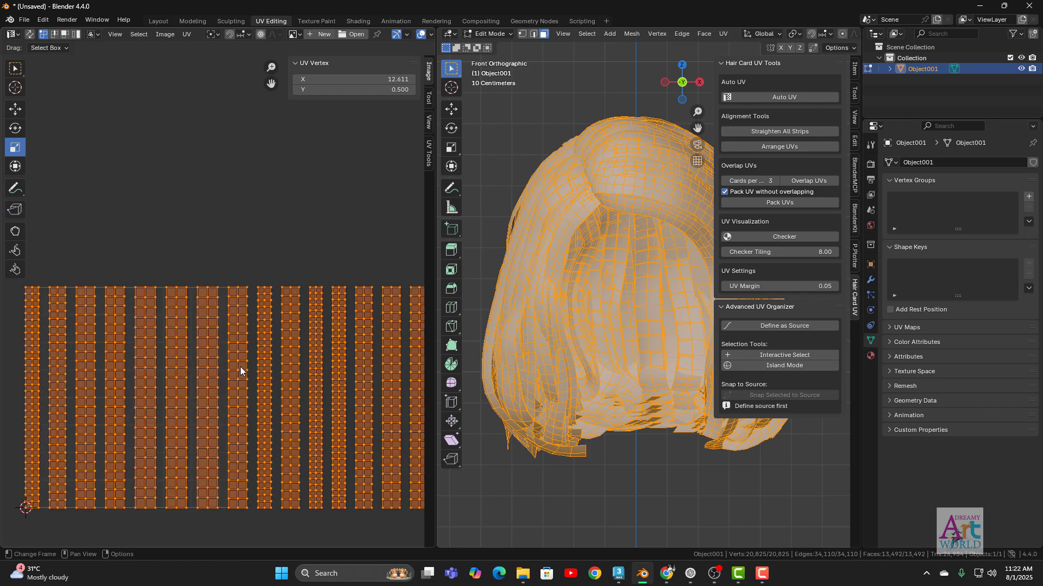
pyautogui.scroll(3, 305, 347)
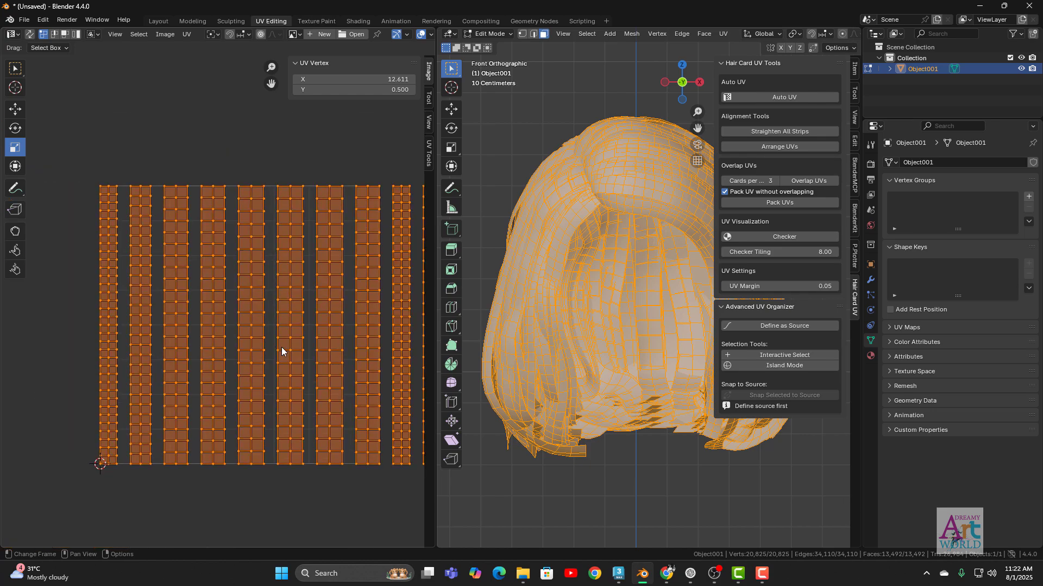
pyautogui.moveTo(283, 180); pyautogui.dragTo(239, 522)
pyautogui.moveTo(204, 145); pyautogui.dragTo(245, 456)
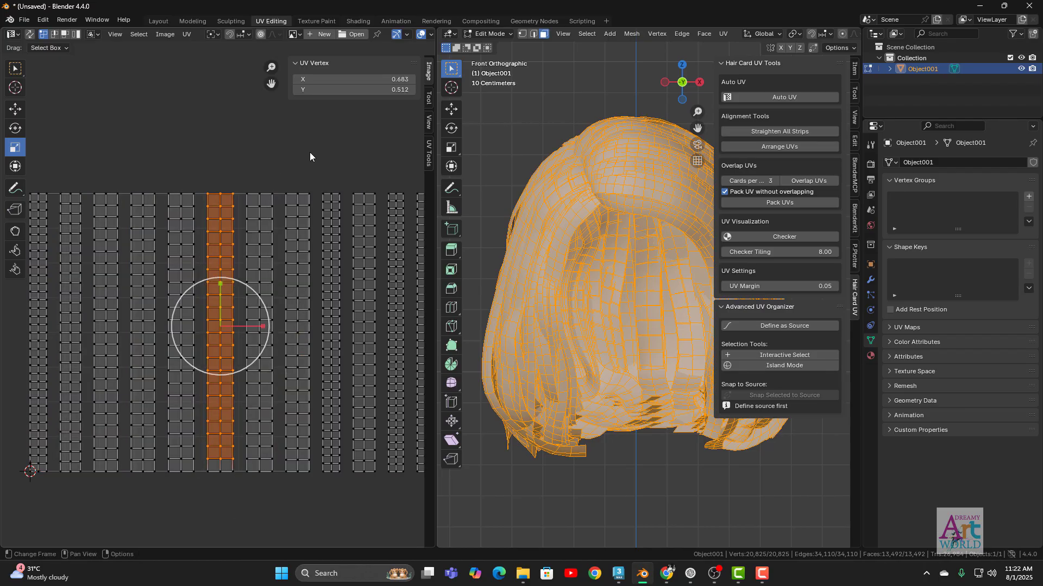
pyautogui.moveTo(311, 156); pyautogui.dragTo(164, 527)
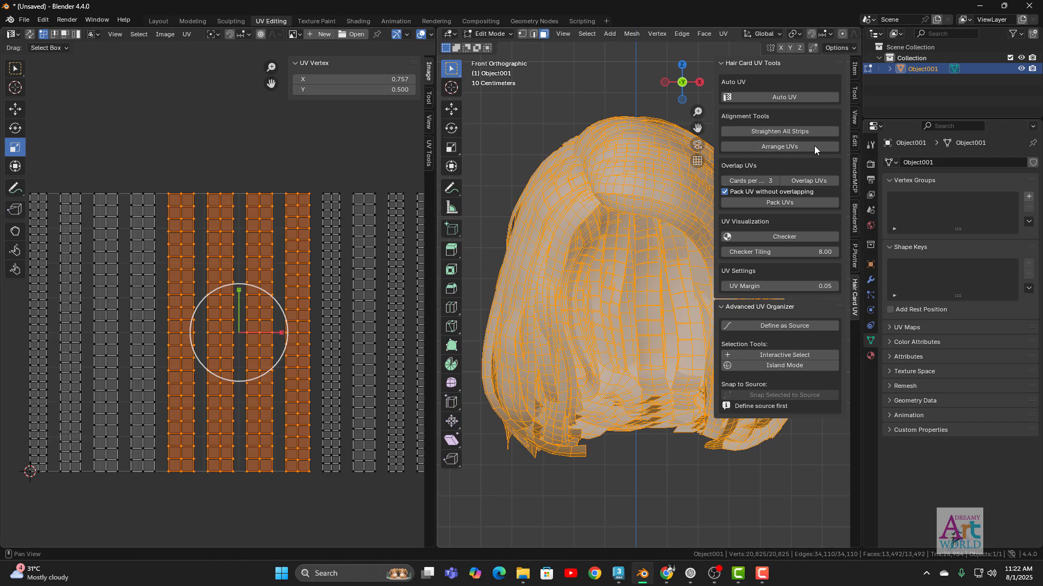
# Step: Set the number of cards per overlap group to 10 and overlap the UVs
pyautogui.click(749, 180)
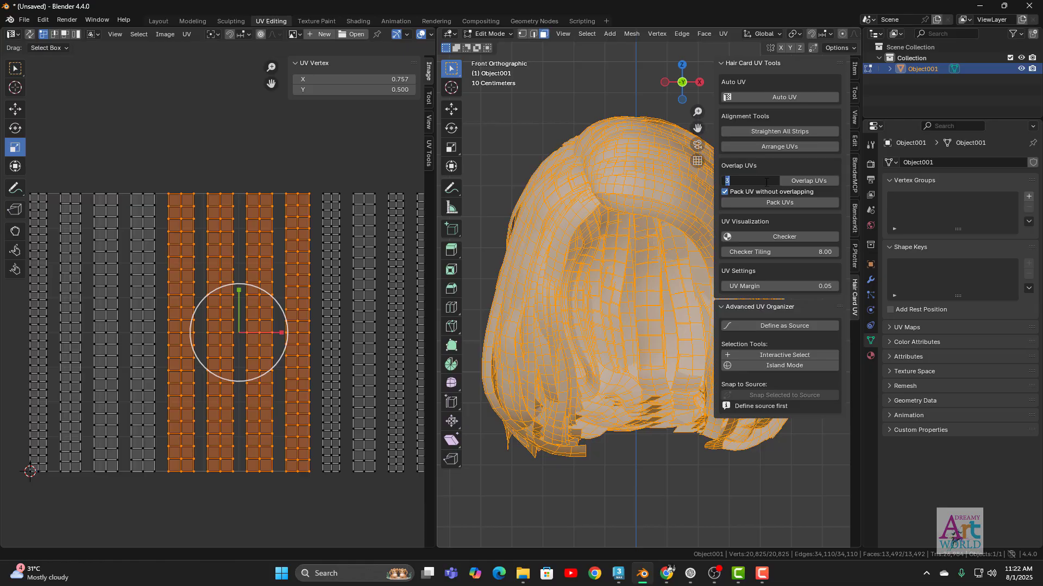
pyautogui.doubleClick(748, 179)
pyautogui.write('10')
pyautogui.click(811, 179)
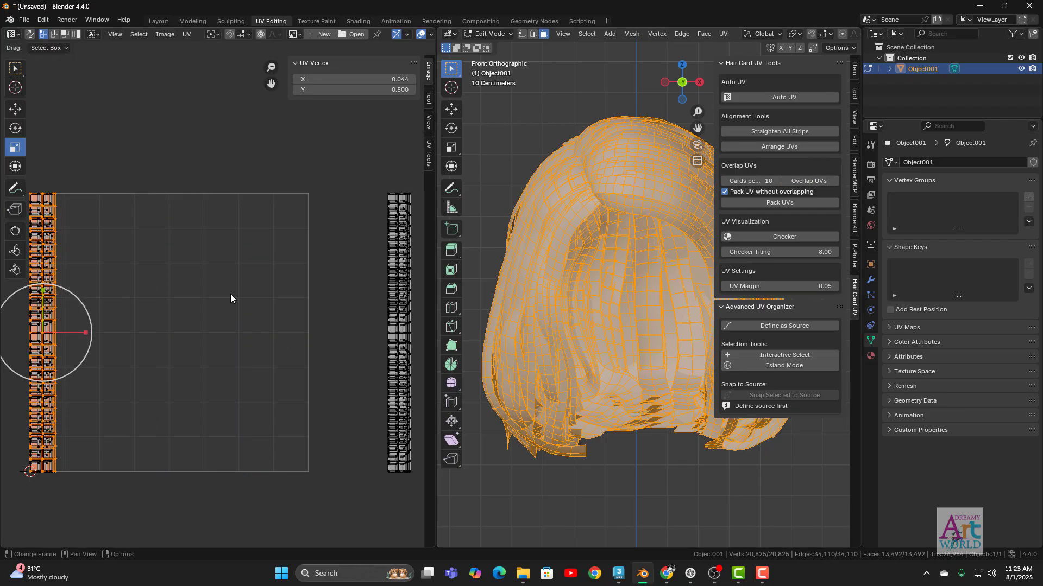
# Step: Examine the overlapped strip groups and the spacing between them along the whole row
pyautogui.scroll(-4, 230, 295)
pyautogui.moveTo(336, 291); pyautogui.dragTo(215, 305, button='middle')
pyautogui.scroll(5, 179, 318)
pyautogui.moveTo(161, 325); pyautogui.dragTo(292, 262, button='middle')
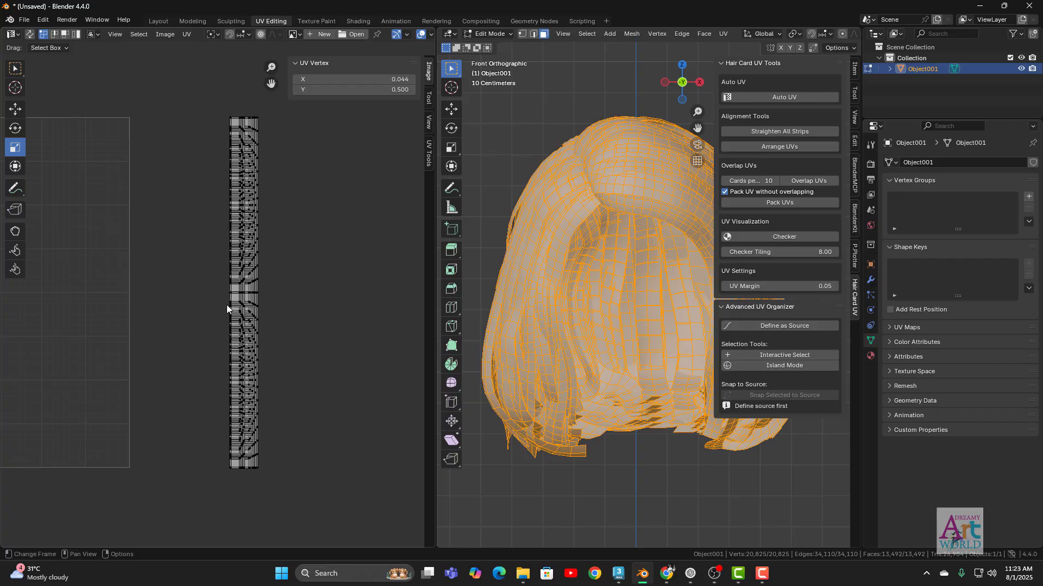
pyautogui.scroll(-5, 227, 304)
pyautogui.moveTo(346, 285); pyautogui.dragTo(268, 298, button='middle')
pyautogui.scroll(4, 214, 301)
pyautogui.moveTo(343, 314); pyautogui.dragTo(98, 319, button='middle')
pyautogui.scroll(-4, 231, 296)
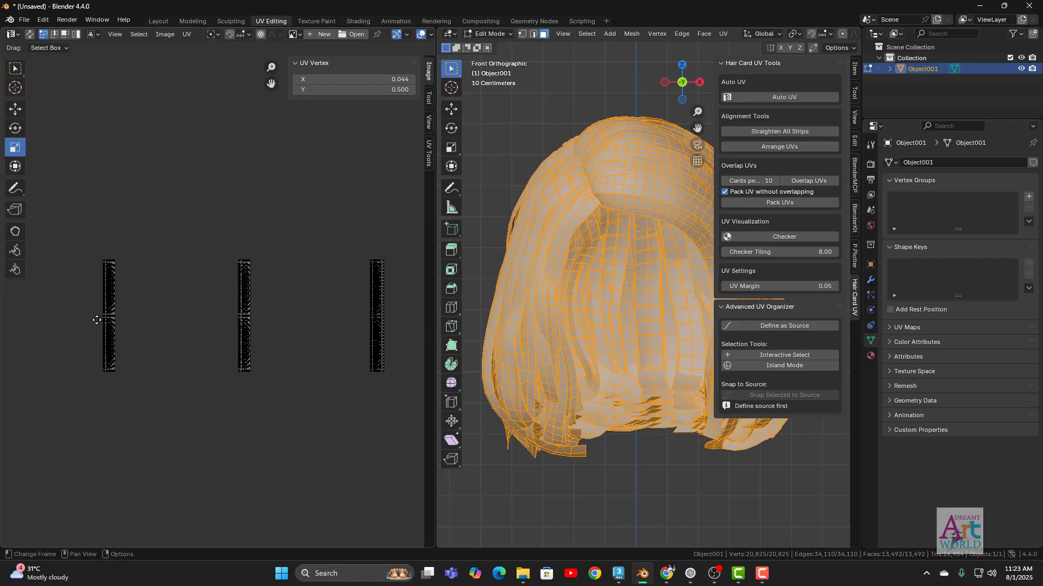
pyautogui.scroll(-2, 342, 308)
pyautogui.moveTo(373, 301); pyautogui.dragTo(280, 310, button='middle')
pyautogui.scroll(-1, 271, 309)
pyautogui.moveTo(170, 317); pyautogui.dragTo(167, 318, button='middle')
pyautogui.scroll(4, 167, 318)
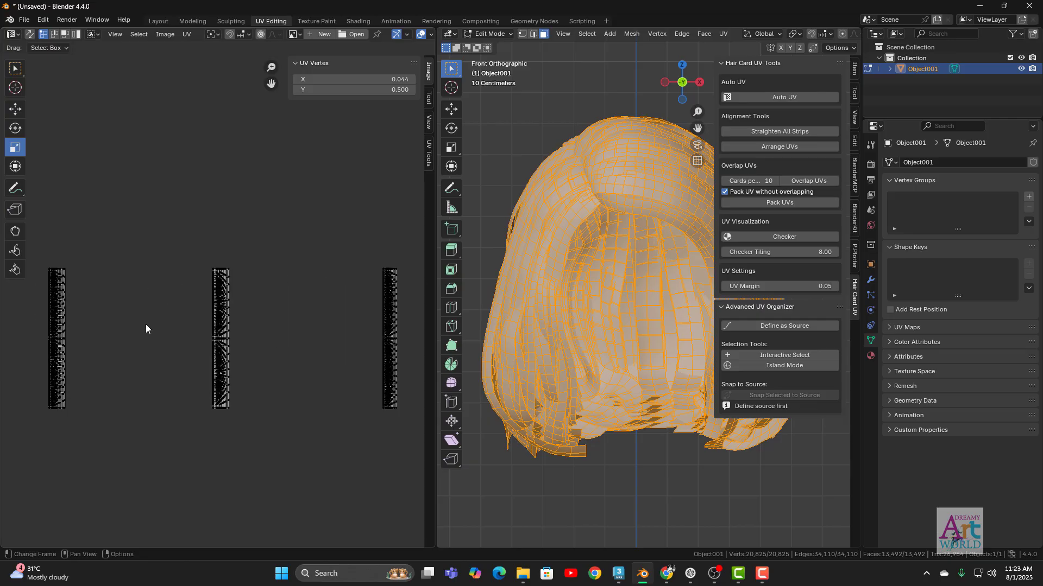
# Step: Disable Pack UV without overlapping and pack the overlapped strip groups
pyautogui.click(725, 191)
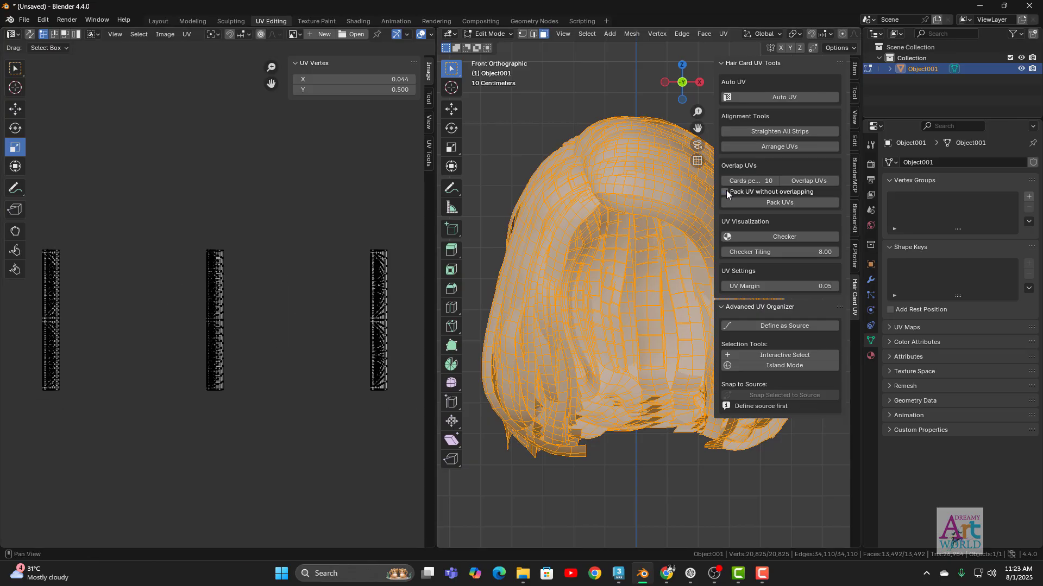
pyautogui.click(779, 202)
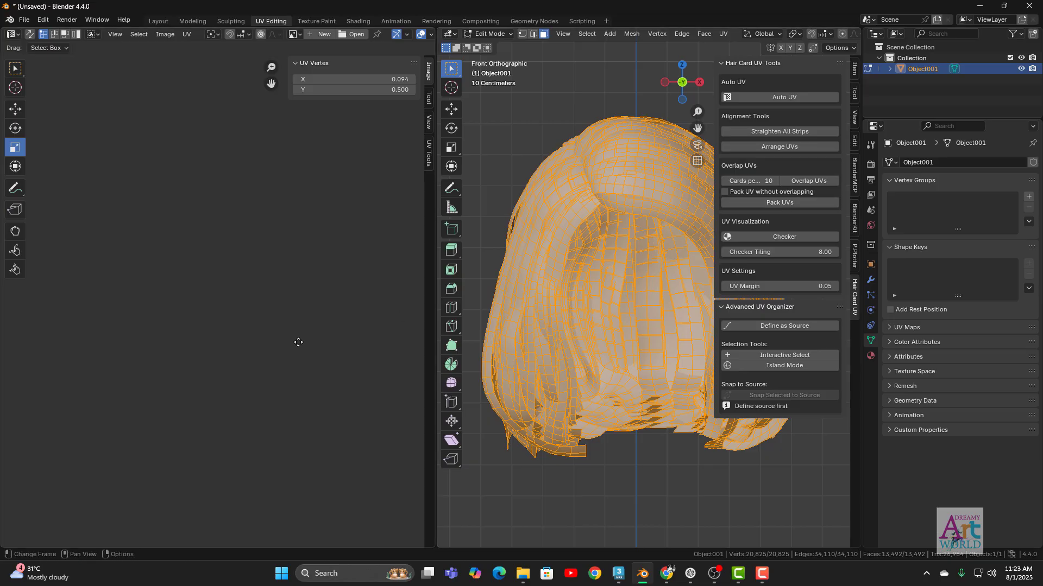
pyautogui.scroll(-4, 218, 355)
pyautogui.scroll(6, 218, 354)
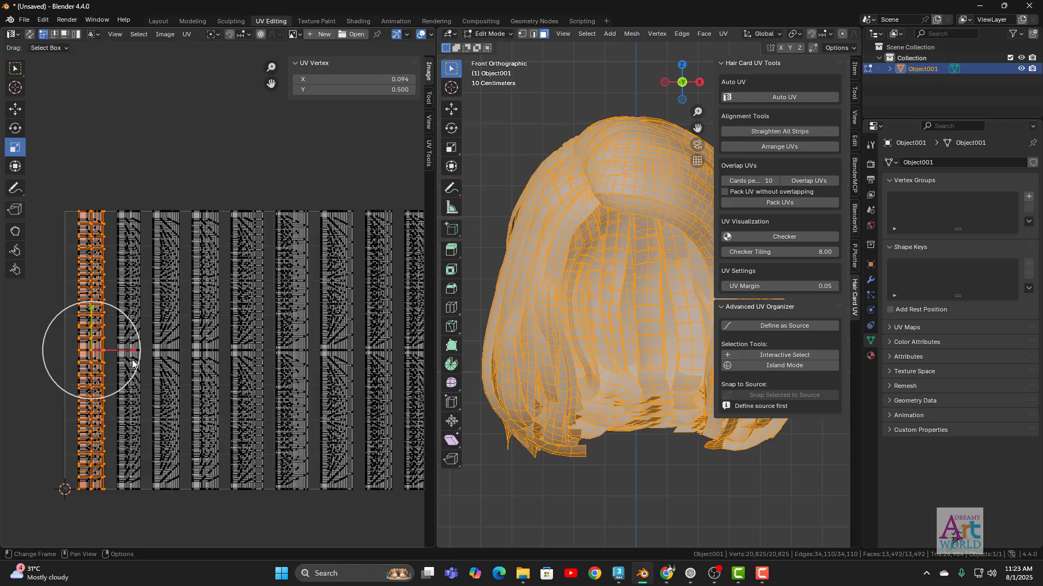
# Step: Examine the packed strip groups up close and switch the UV editor to the Move tool
pyautogui.scroll(5, 255, 333)
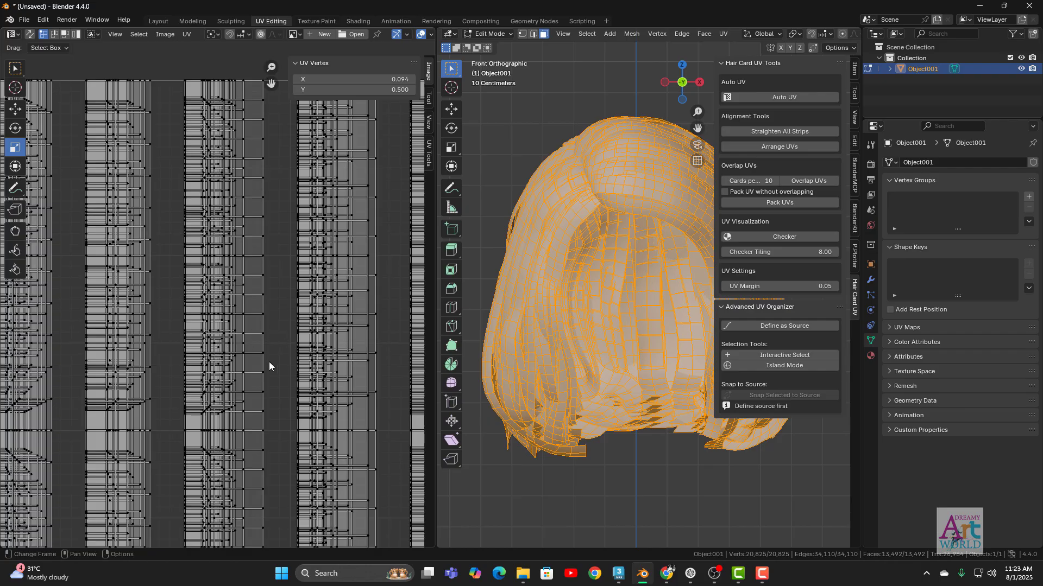
pyautogui.scroll(-5, 269, 366)
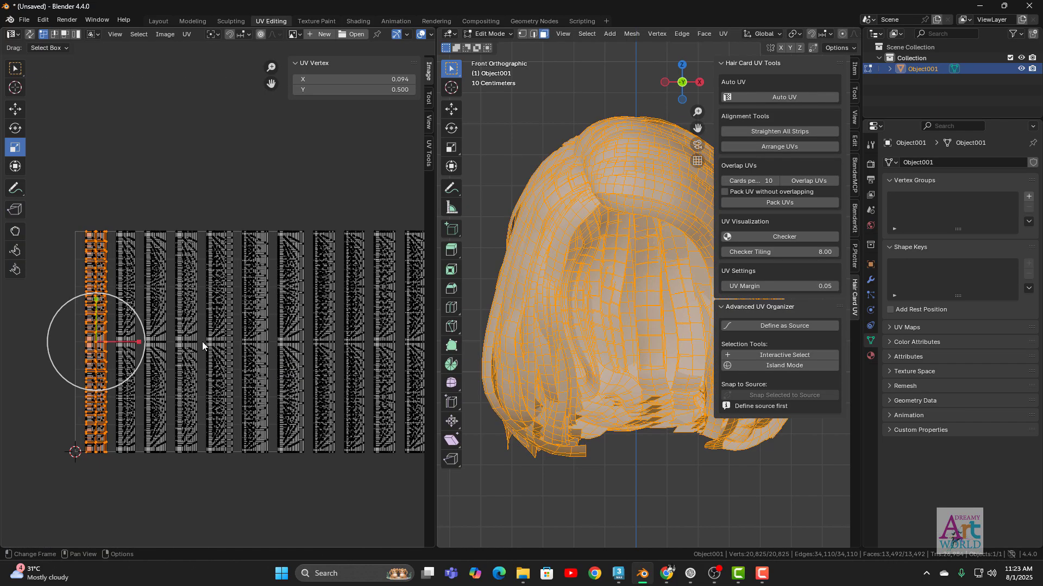
pyautogui.scroll(3, 255, 315)
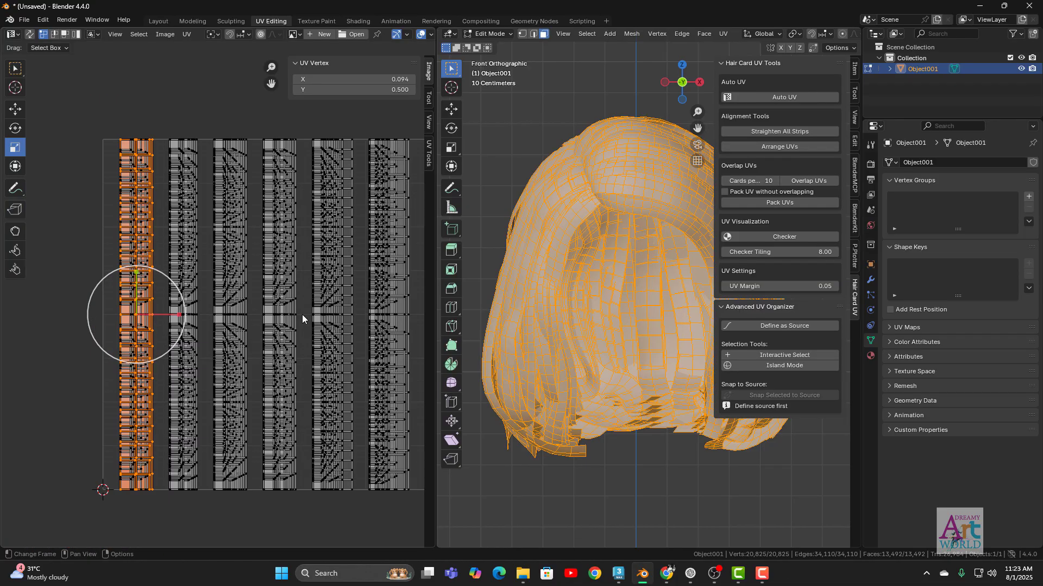
pyautogui.moveTo(223, 311); pyautogui.dragTo(263, 301, button='middle')
pyautogui.click(18, 112)
pyautogui.moveTo(82, 239); pyautogui.dragTo(77, 256, button='middle')
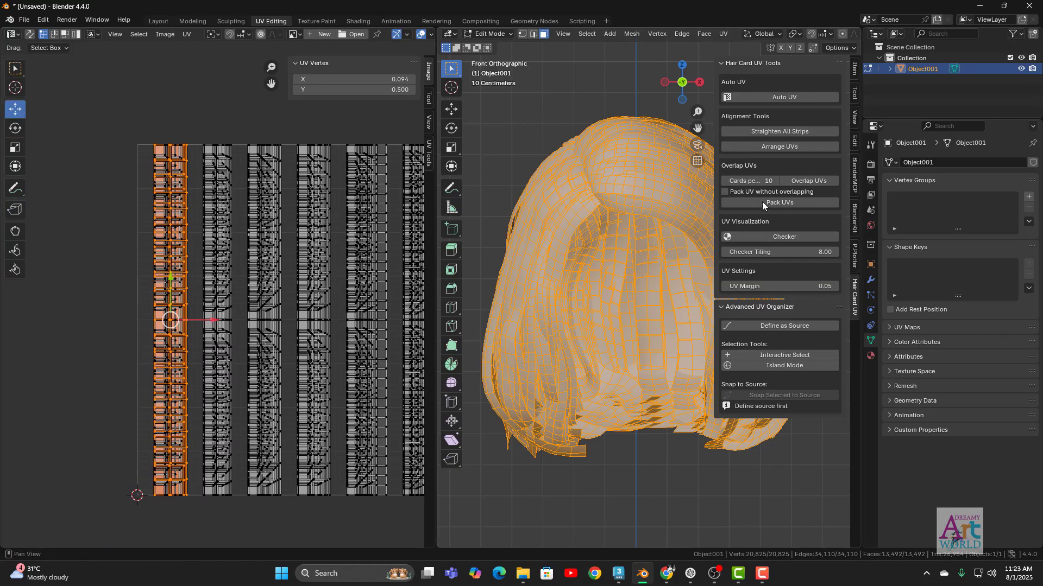
# Step: Spread the overlapped groups back into a row of individual strips with Arrange UVs
pyautogui.click(778, 145)
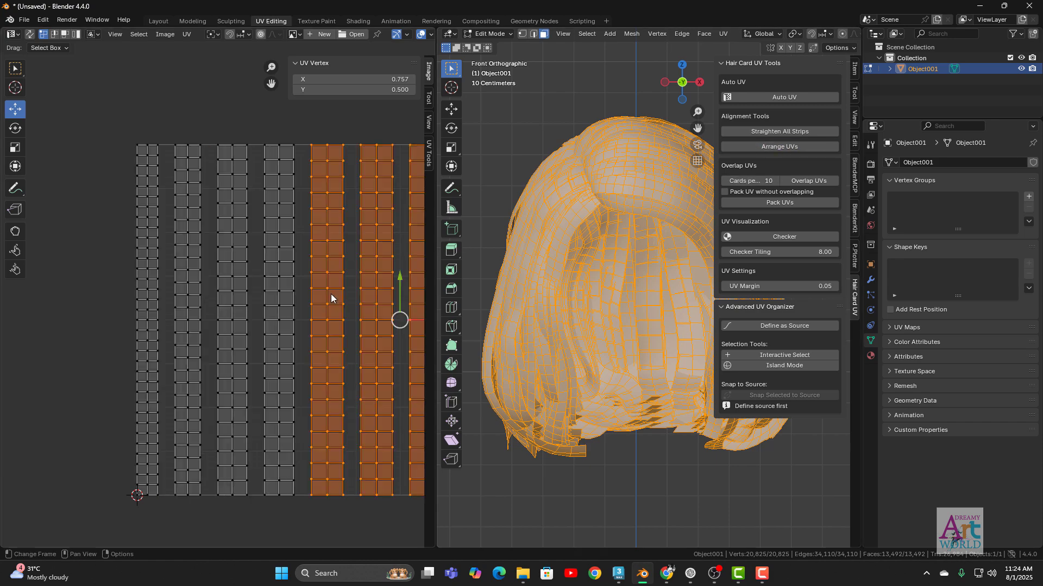
pyautogui.scroll(-2, 326, 288)
pyautogui.scroll(4, 243, 281)
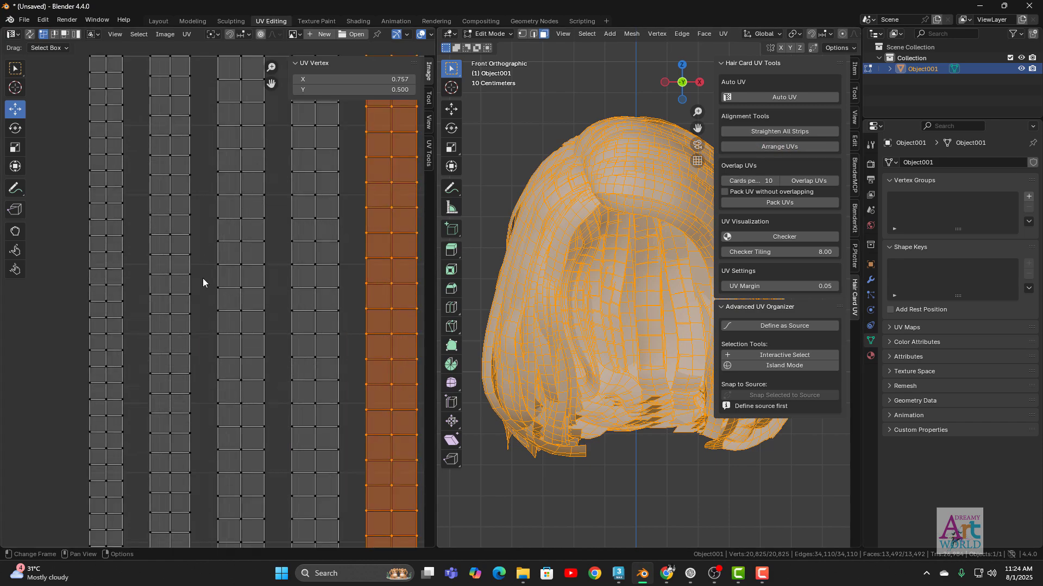
pyautogui.scroll(-3, 212, 293)
pyautogui.scroll(1, 311, 315)
pyautogui.moveTo(311, 315); pyautogui.dragTo(267, 290, button='middle')
# Step: Select the fifth UV strip from the UV origin and define it as the source
pyautogui.click(240, 471)
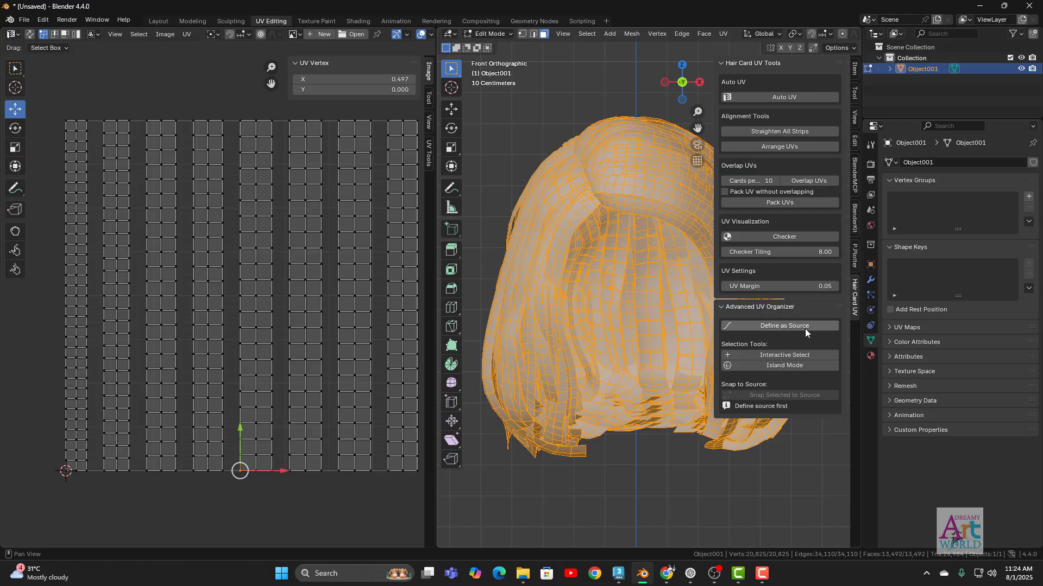
pyautogui.moveTo(179, 356); pyautogui.dragTo(131, 356, button='middle')
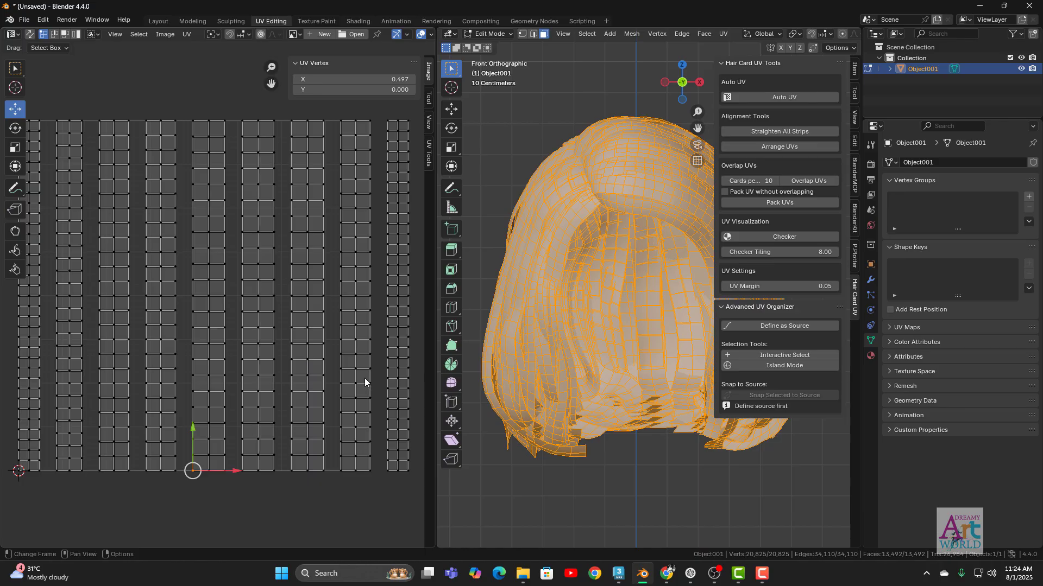
pyautogui.click(209, 354)
pyautogui.click(777, 326)
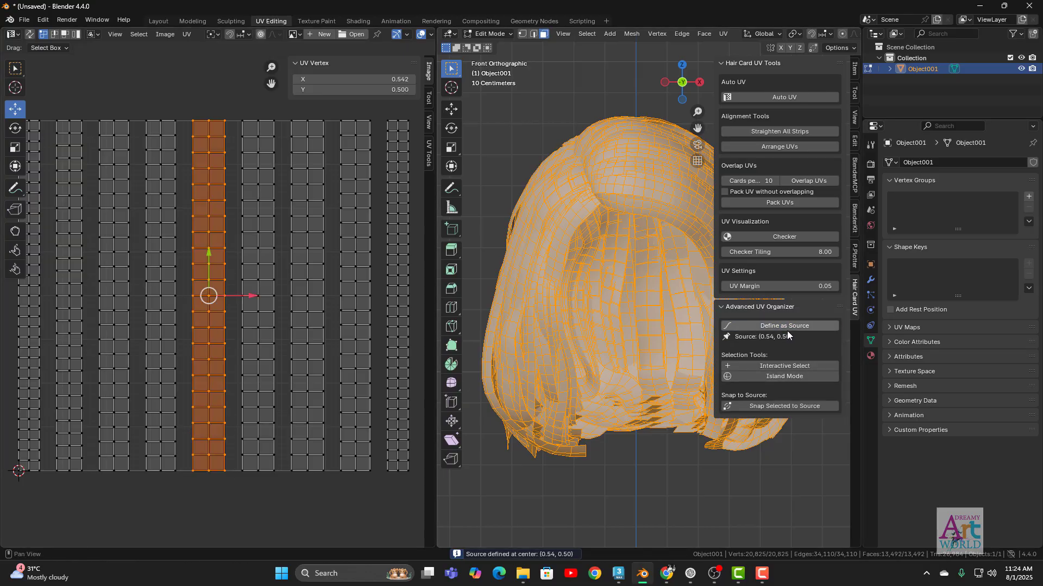
# Step: Enable Island Mode, select the strip directly right of the source and snap it to the source
pyautogui.click(256, 330)
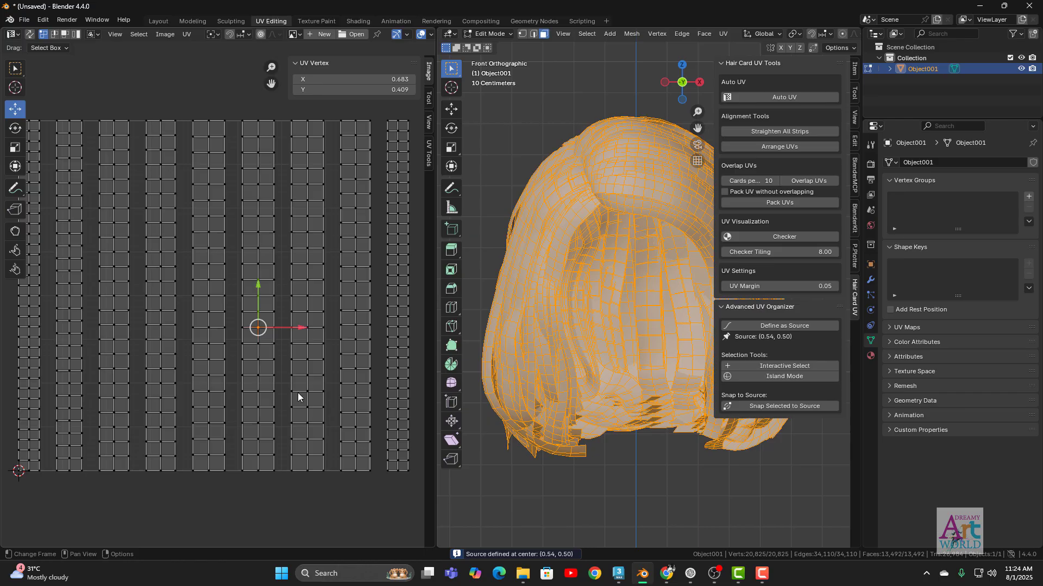
pyautogui.click(777, 376)
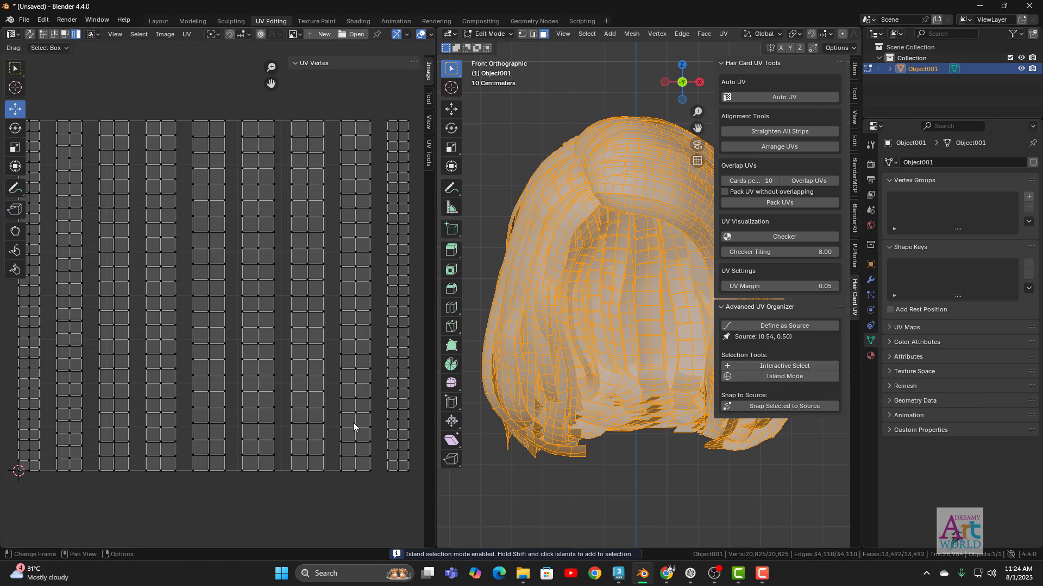
pyautogui.click(257, 327)
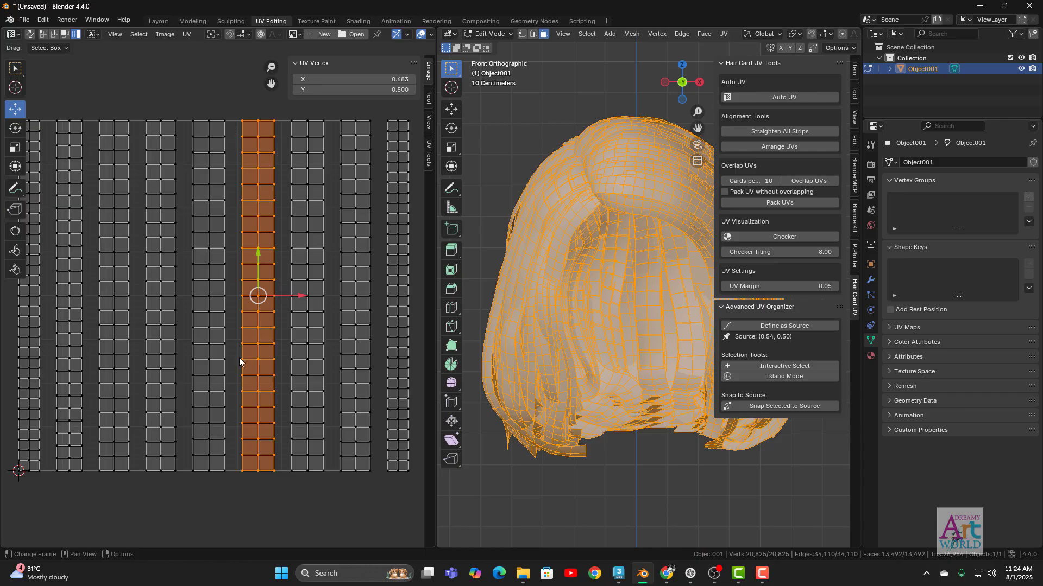
pyautogui.click(773, 406)
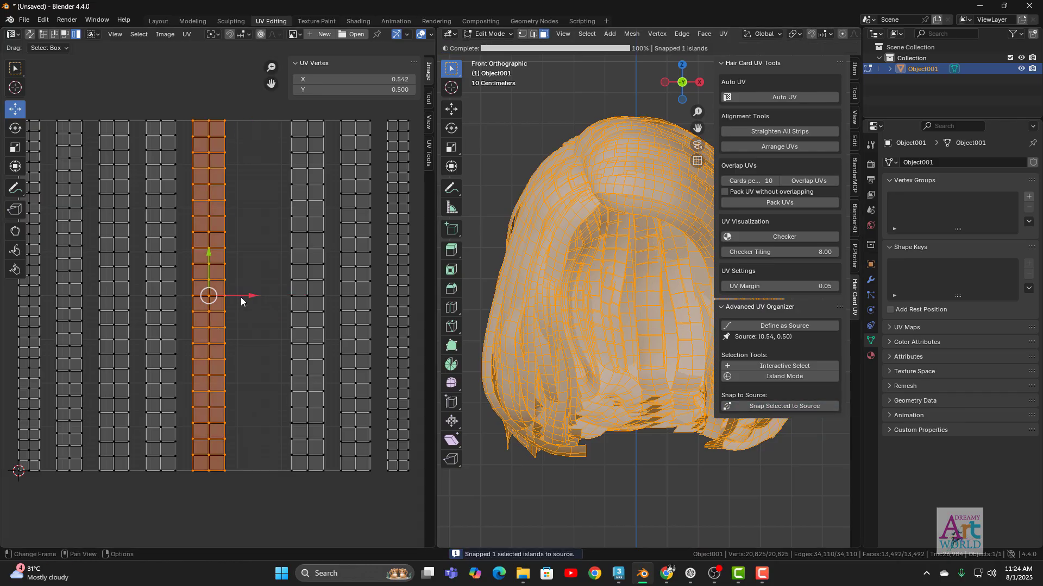
# Step: Select the two wide strips right of the gap plus the third strip from the UV origin and snap them to the source
pyautogui.click(309, 325)
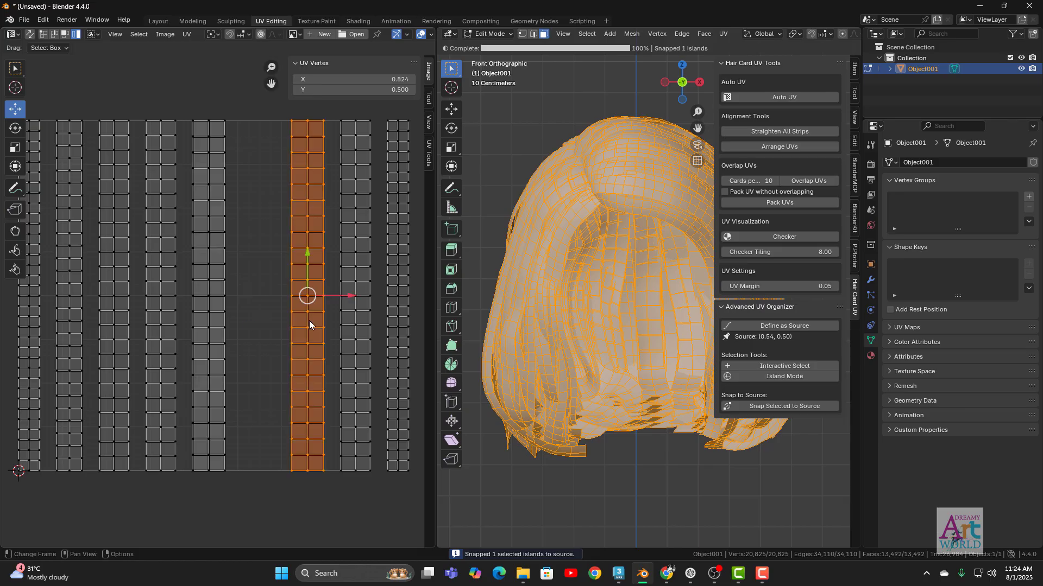
pyautogui.keyDown('shift'); pyautogui.click(348, 331); pyautogui.keyUp('shift')
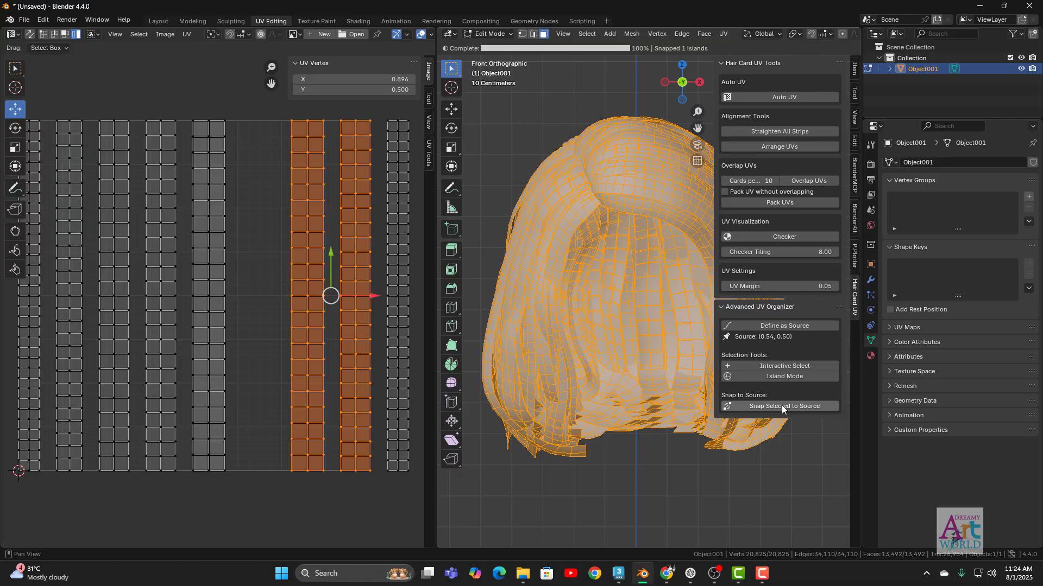
pyautogui.keyDown('shift'); pyautogui.click(112, 304); pyautogui.keyUp('shift')
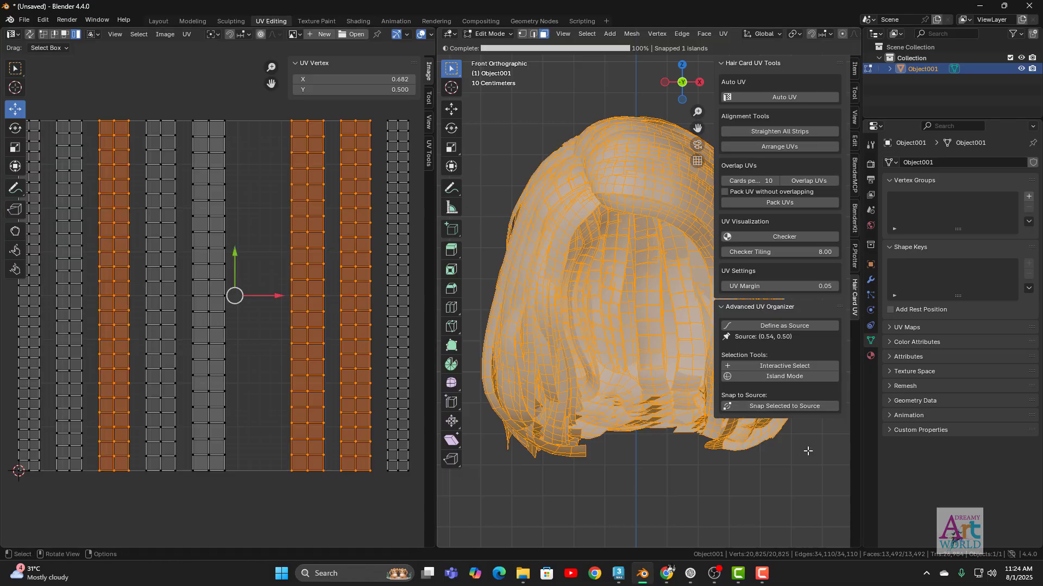
pyautogui.click(778, 407)
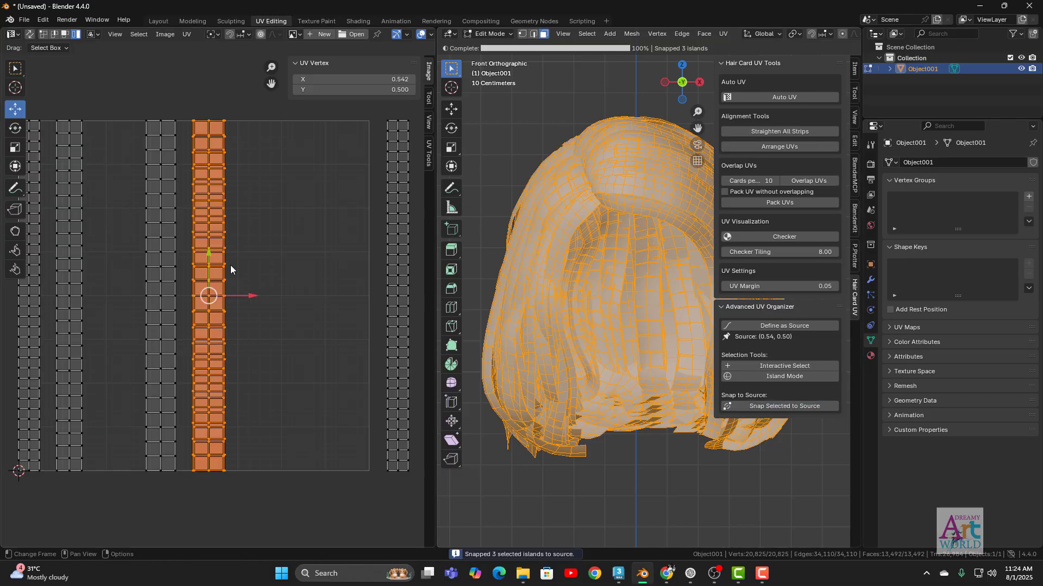
# Step: Start Interactive Select and add the second, sixth, seventh and fourteenth strips beyond the UV square to the selection
pyautogui.click(802, 367)
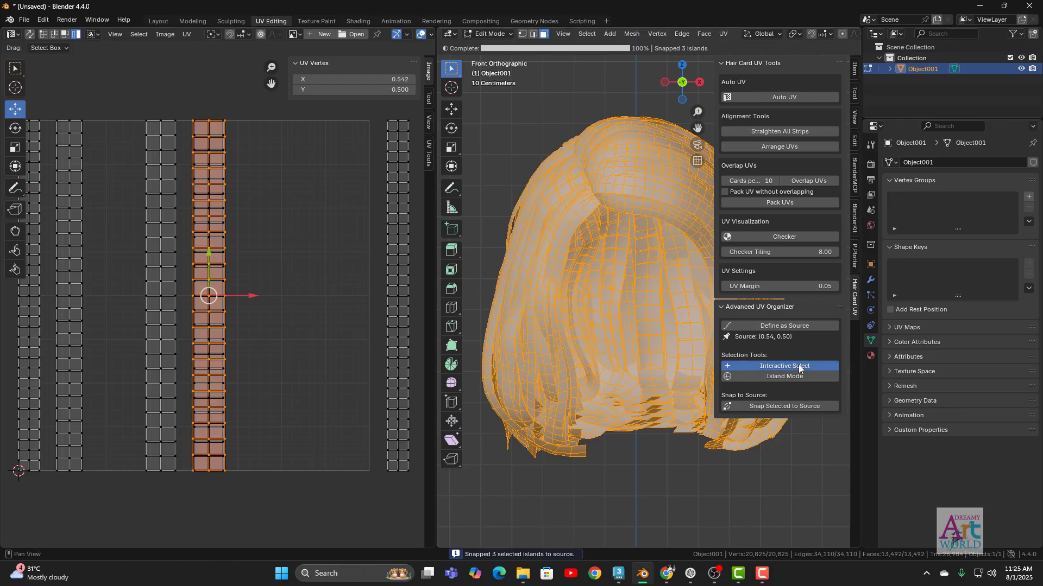
pyautogui.moveTo(257, 392); pyautogui.dragTo(98, 386, button='middle')
pyautogui.scroll(-1, 237, 409)
pyautogui.moveTo(259, 350); pyautogui.dragTo(235, 356, button='middle')
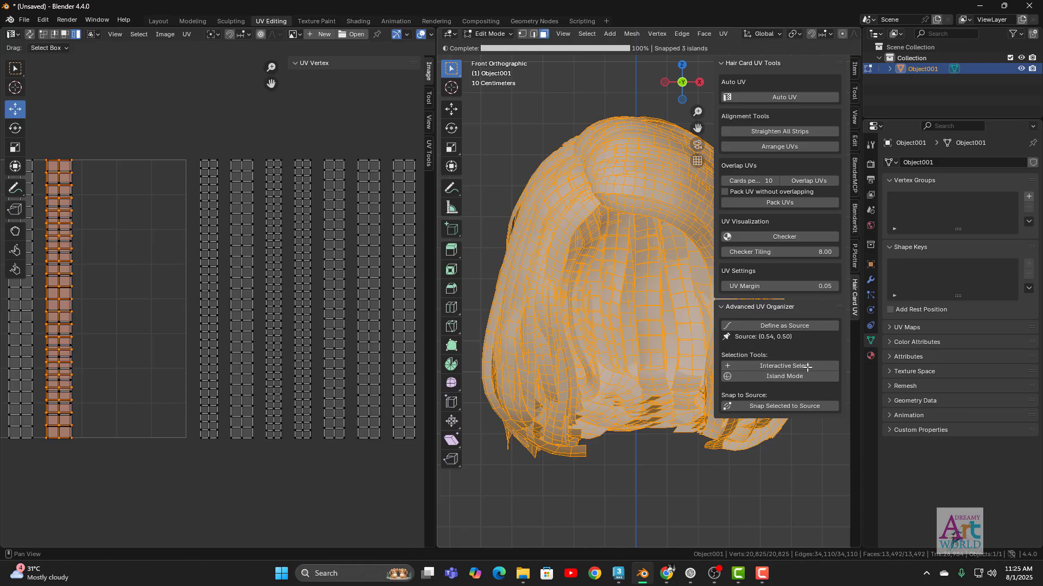
pyautogui.click(240, 306)
pyautogui.moveTo(240, 305); pyautogui.dragTo(110, 302, button='middle')
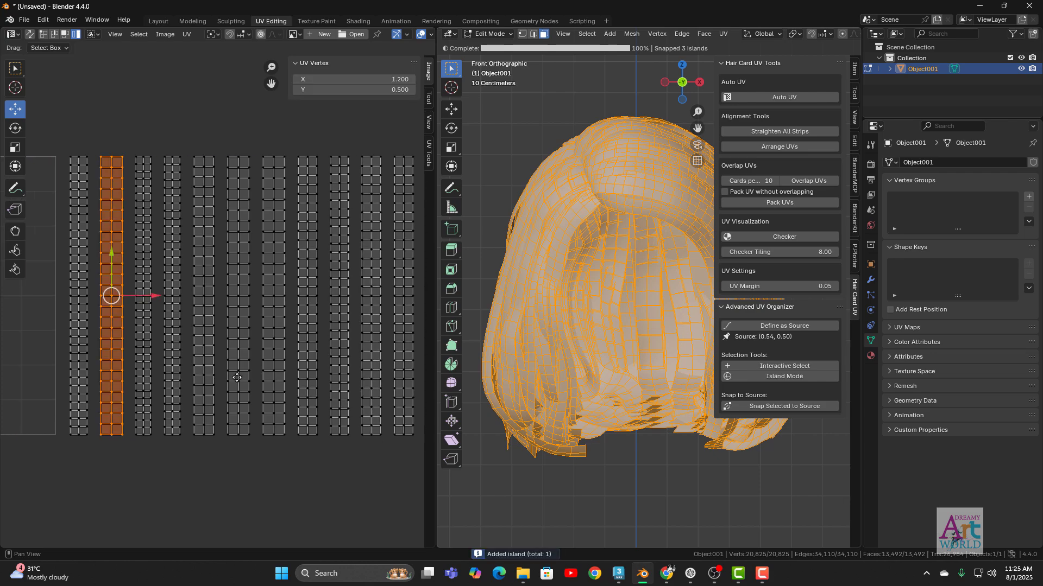
pyautogui.click(234, 273)
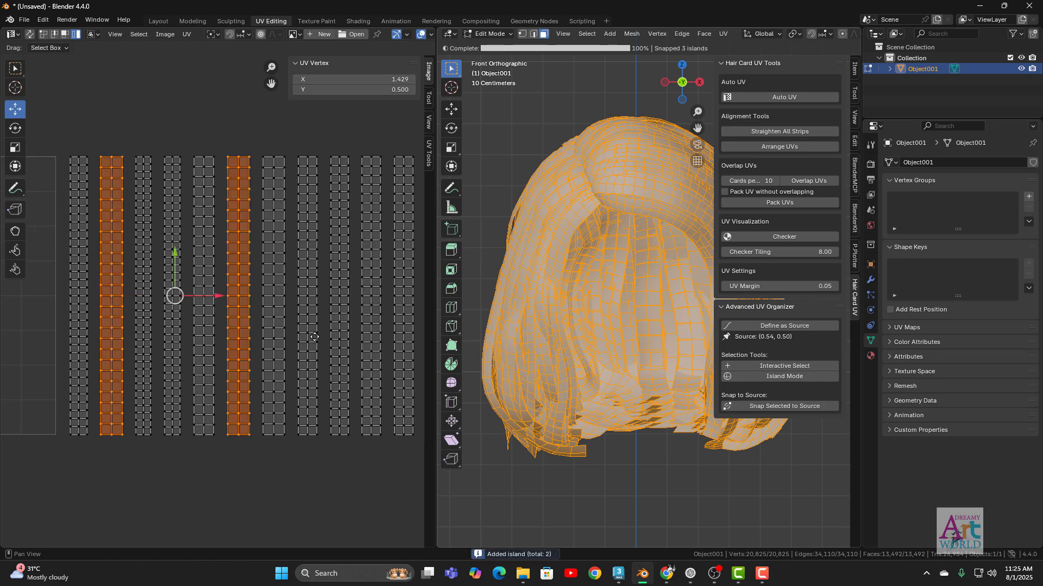
pyautogui.moveTo(315, 336); pyautogui.dragTo(166, 347, button='middle')
pyautogui.click(149, 298)
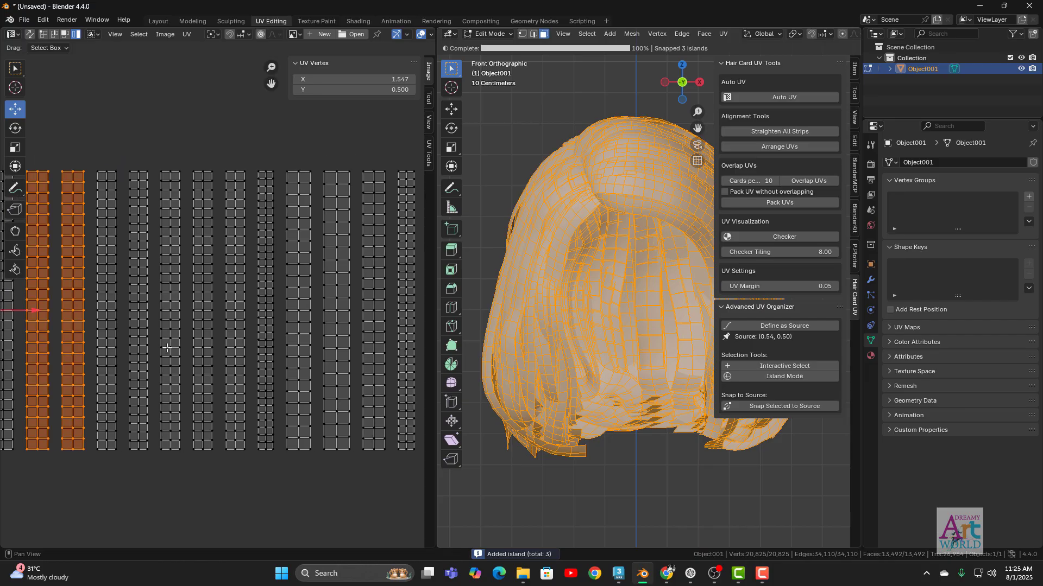
pyautogui.click(298, 293)
pyautogui.moveTo(332, 310); pyautogui.dragTo(168, 310, button='middle')
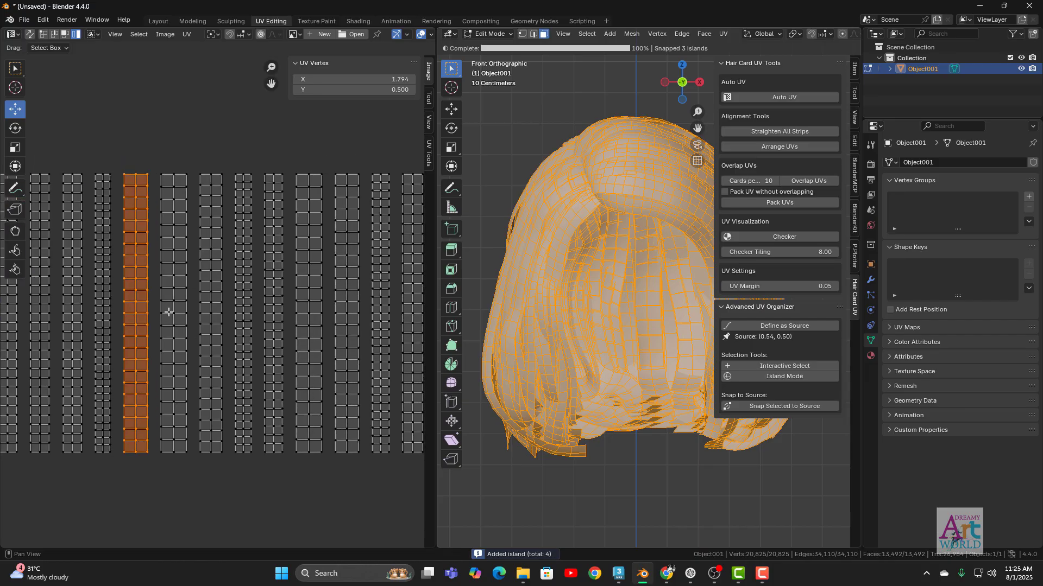
# Step: Add six more strips of similar width further along the row to the interactive selection
pyautogui.click(210, 271)
pyautogui.moveTo(312, 315); pyautogui.dragTo(177, 315, button='middle')
pyautogui.click(218, 280)
pyautogui.moveTo(312, 302); pyautogui.dragTo(193, 303, button='middle')
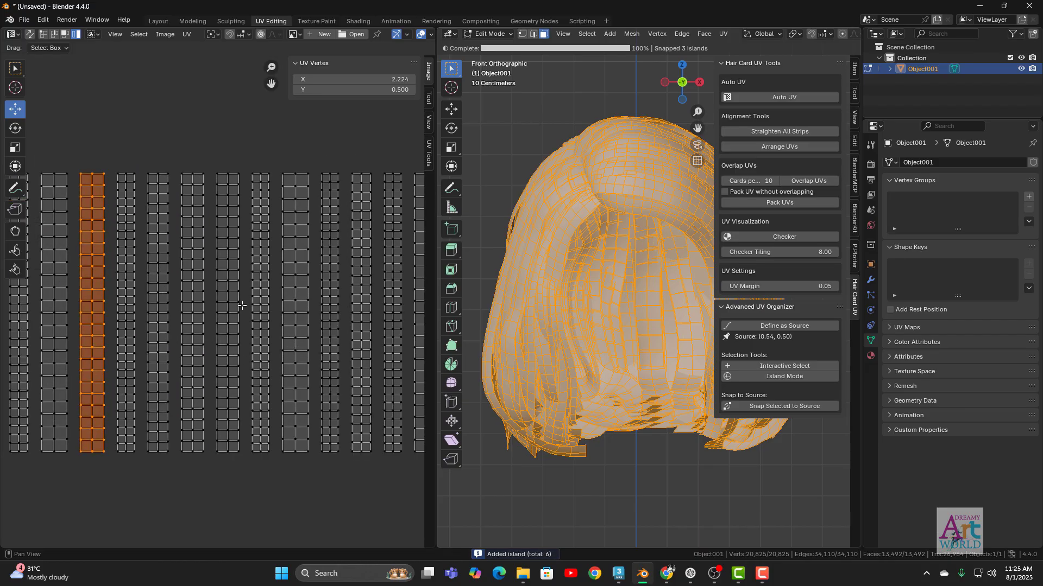
pyautogui.click(194, 302)
pyautogui.click(226, 295)
pyautogui.moveTo(340, 308); pyautogui.dragTo(178, 323, button='middle')
pyautogui.moveTo(272, 329); pyautogui.dragTo(194, 333, button='middle')
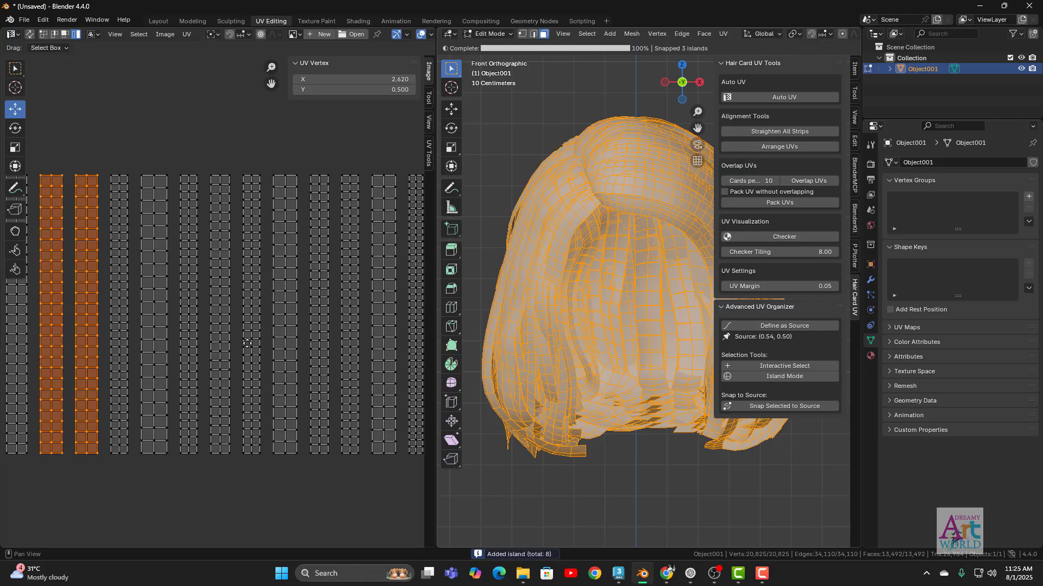
pyautogui.moveTo(276, 326); pyautogui.dragTo(195, 322, button='middle')
pyautogui.click(198, 297)
pyautogui.click(292, 291)
pyautogui.moveTo(329, 314); pyautogui.dragTo(149, 314, button='middle')
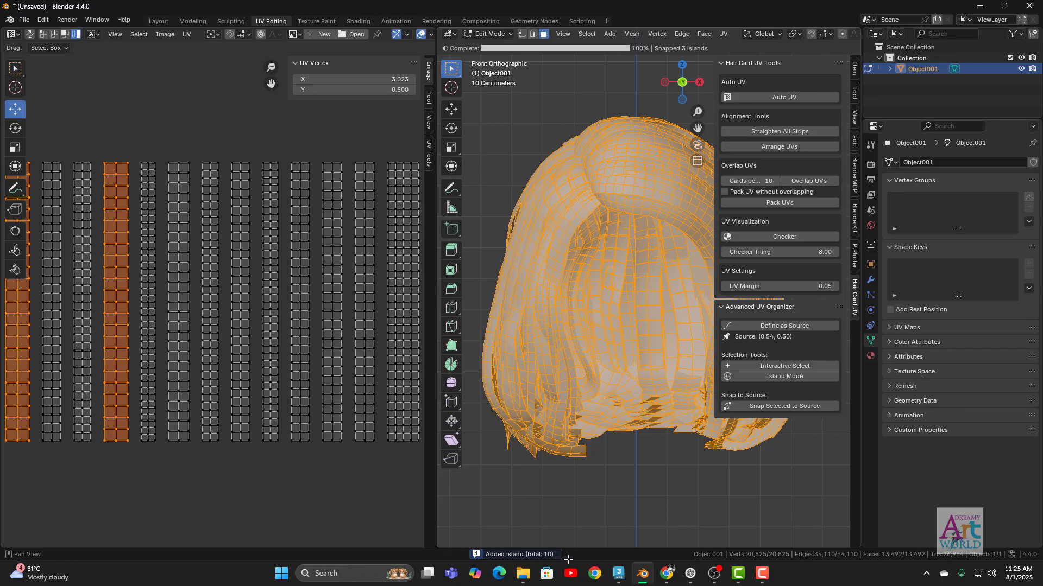
# Step: Add three more matching strips, finish the interactive selection and snap all 13 selected strips to the source
pyautogui.moveTo(198, 352); pyautogui.dragTo(171, 350, button='middle')
pyautogui.click(158, 315)
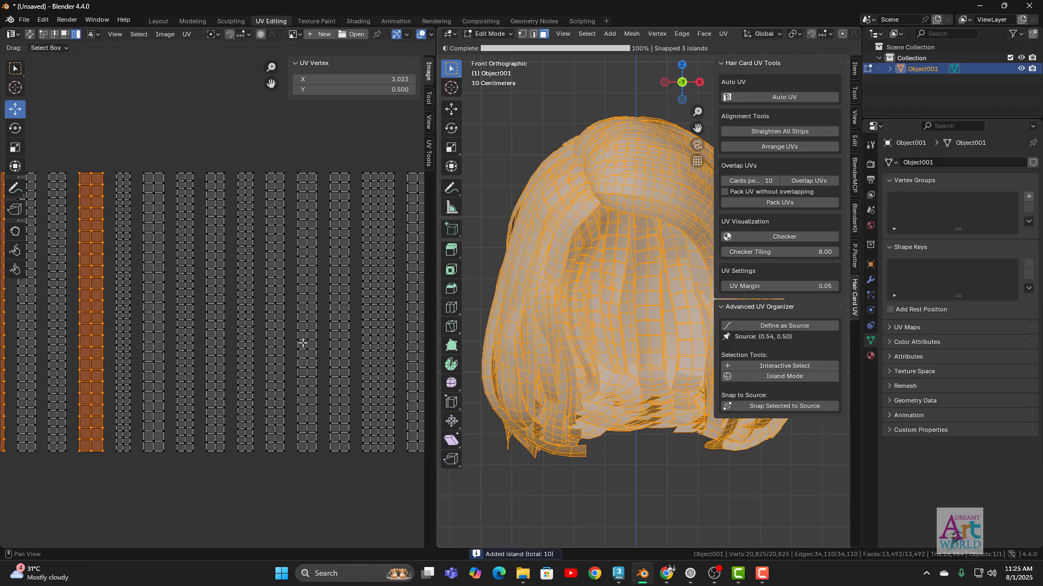
pyautogui.moveTo(303, 344); pyautogui.dragTo(242, 341, button='middle')
pyautogui.click(246, 303)
pyautogui.click(273, 313)
pyautogui.moveTo(339, 350); pyautogui.dragTo(274, 353, button='middle')
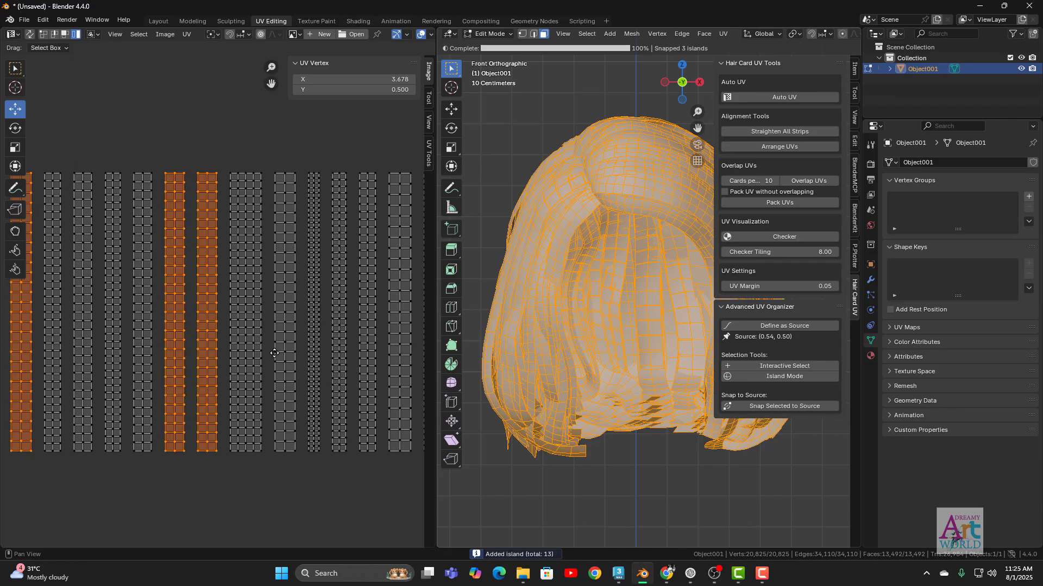
pyautogui.press('Return')
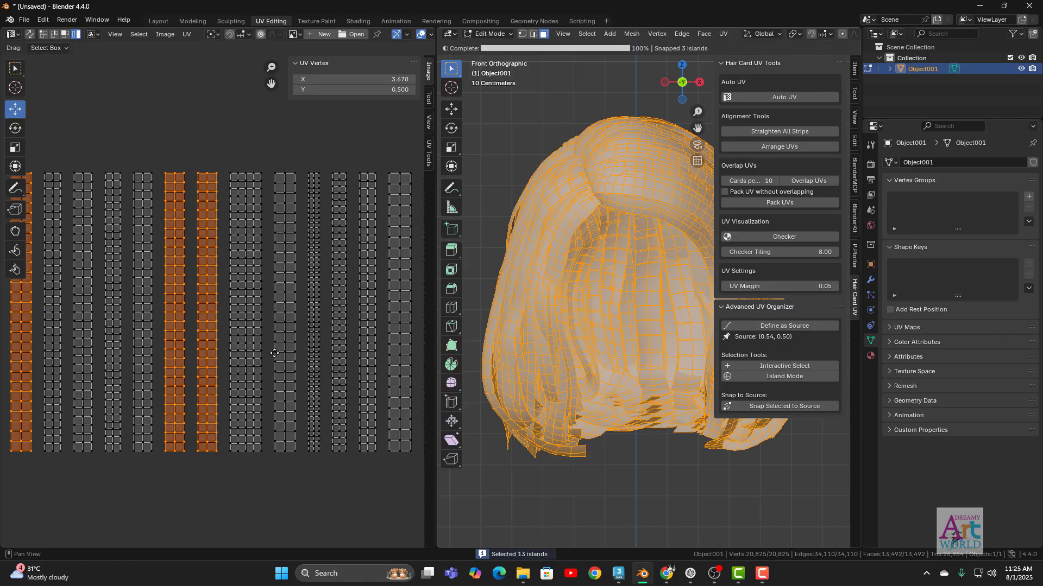
pyautogui.click(765, 406)
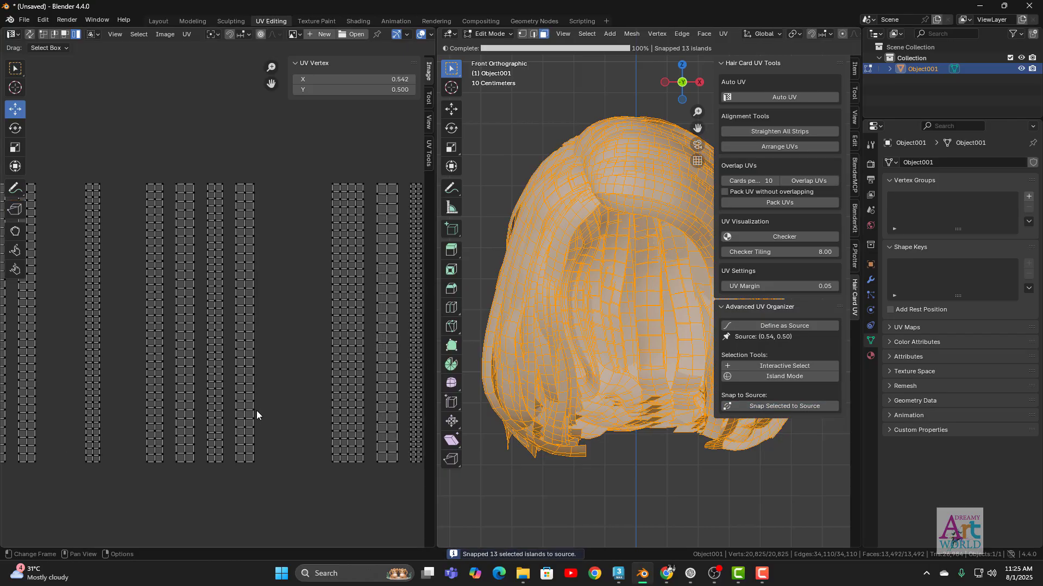
# Step: Examine the stack of snapped strips at the source position and the strips remaining in the row
pyautogui.scroll(-1, 44, 411)
pyautogui.moveTo(45, 410); pyautogui.dragTo(326, 421, button='middle')
pyautogui.click(233, 379)
pyautogui.scroll(1, 233, 380)
pyautogui.scroll(-3, 233, 380)
pyautogui.moveTo(236, 382); pyautogui.dragTo(244, 389, button='middle')
pyautogui.scroll(1, 244, 389)
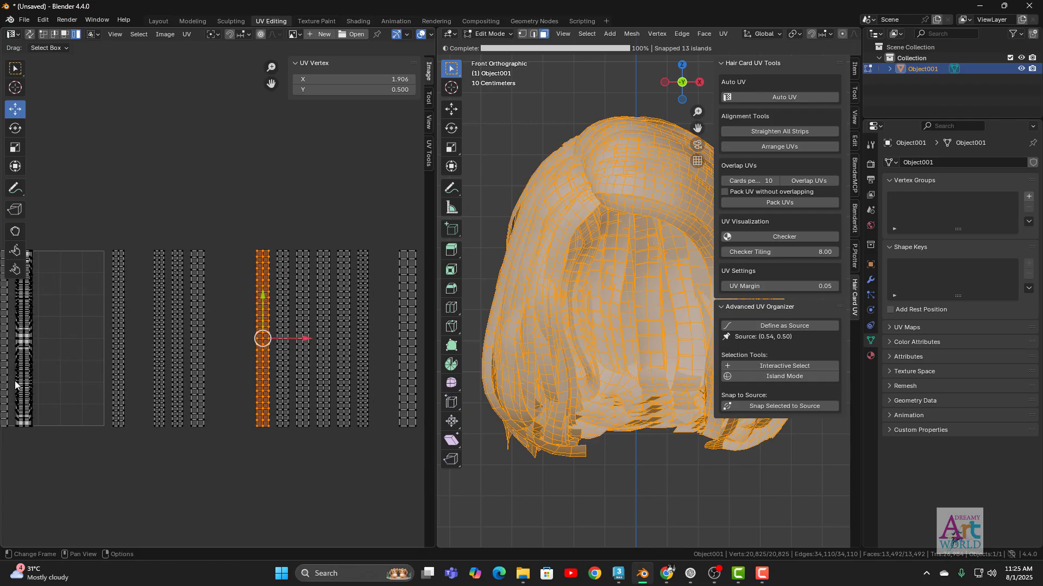
pyautogui.moveTo(34, 348); pyautogui.dragTo(46, 379, button='middle')
pyautogui.moveTo(142, 408); pyautogui.dragTo(24, 350, button='middle')
pyautogui.scroll(-1, 24, 350)
pyautogui.scroll(-1, 641, 407)
# Step: Select the narrow strip centred at UV X 3.477 and define it as the new source
pyautogui.moveTo(315, 397); pyautogui.dragTo(190, 343, button='middle')
pyautogui.scroll(3, 193, 414)
pyautogui.click(96, 388)
pyautogui.click(239, 338)
pyautogui.scroll(3, 207, 347)
pyautogui.scroll(-2, 213, 350)
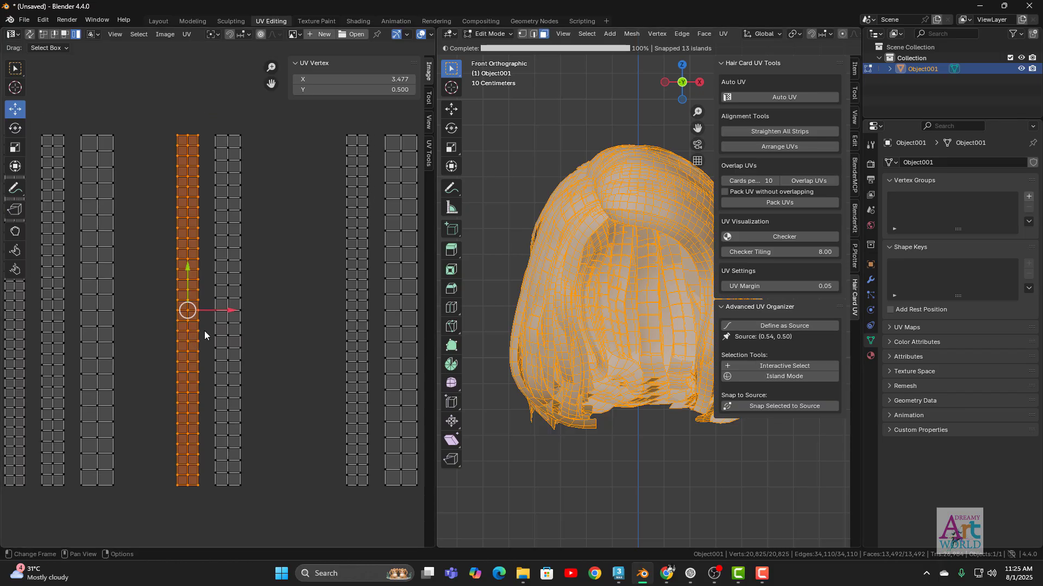
pyautogui.click(784, 325)
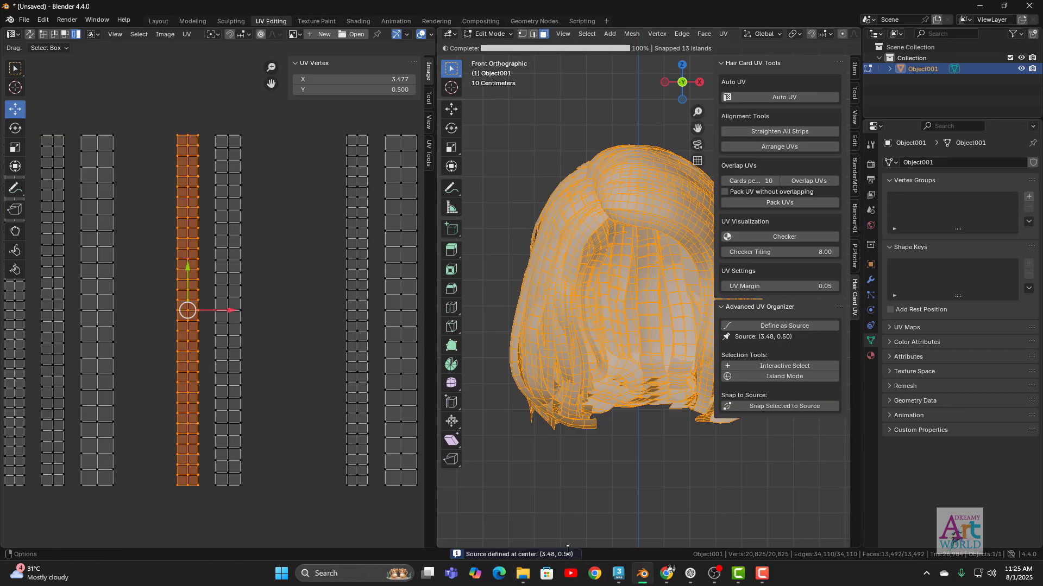
# Step: Using Island Mode, snap three similar narrow strips beyond the gap to the new source, one after another
pyautogui.scroll(-2, 266, 344)
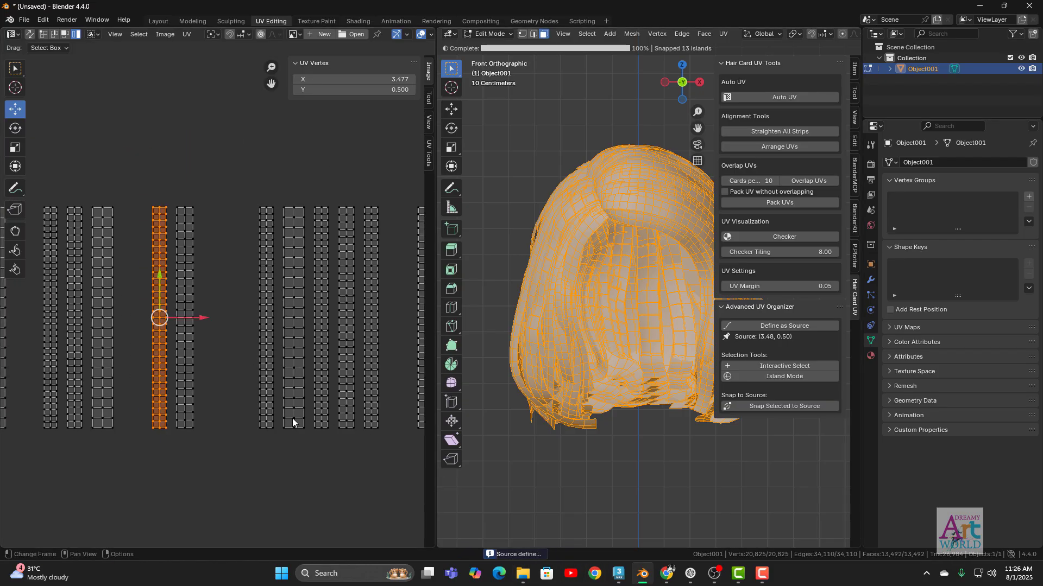
pyautogui.click(266, 299)
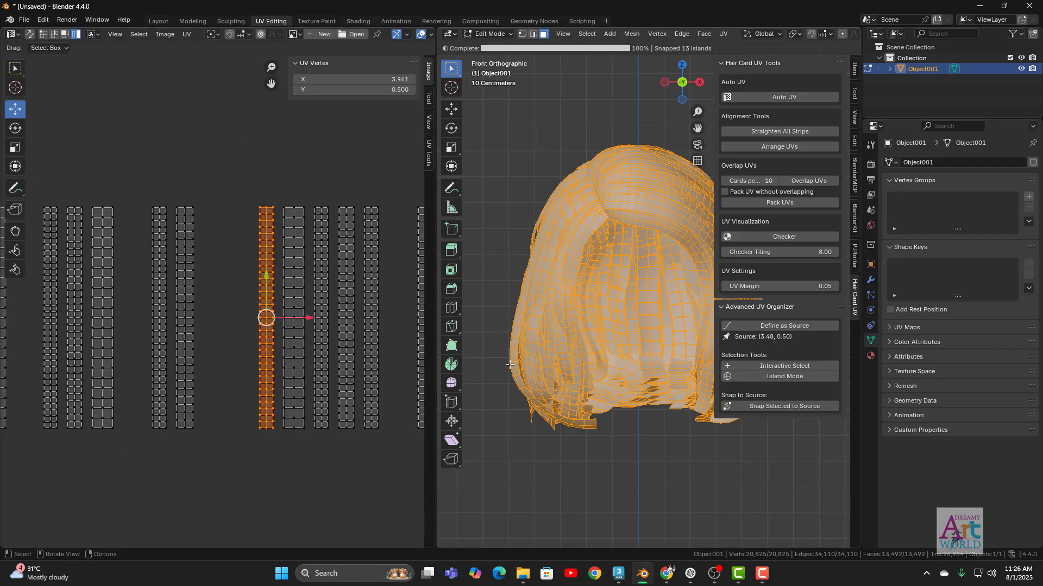
pyautogui.click(778, 376)
pyautogui.click(788, 406)
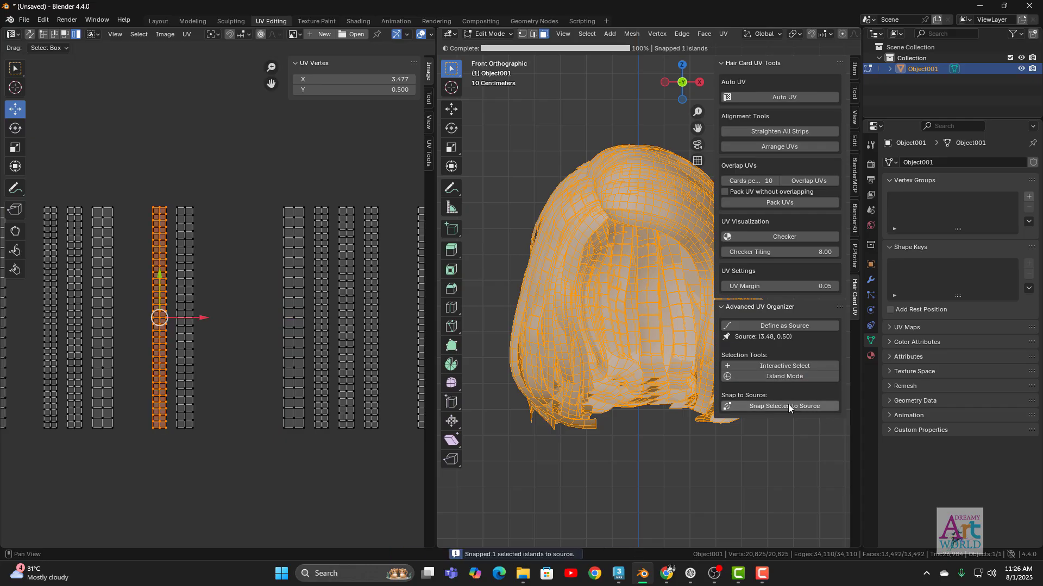
pyautogui.click(369, 315)
pyautogui.click(798, 406)
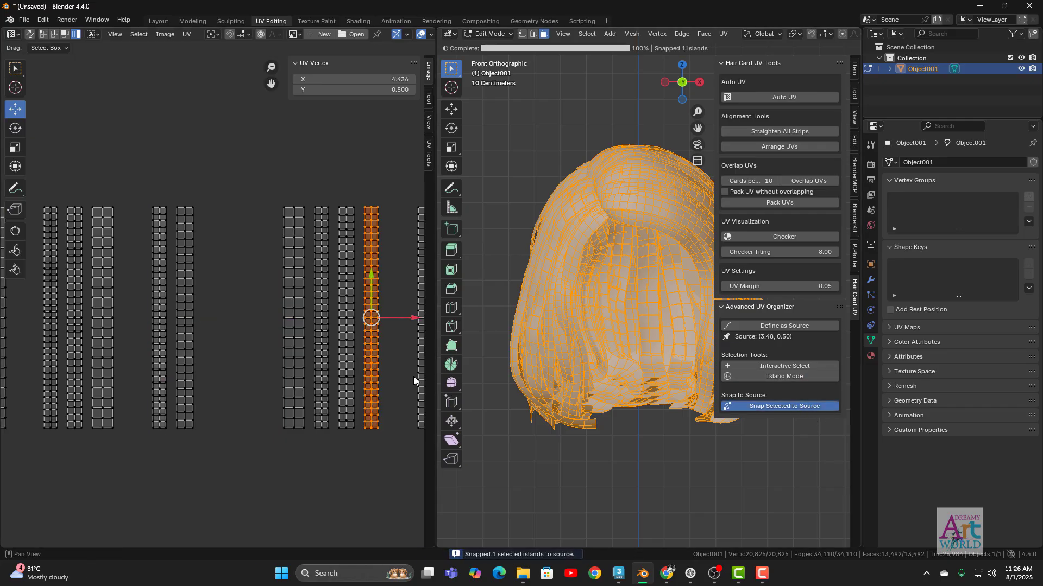
pyautogui.click(322, 291)
pyautogui.click(789, 407)
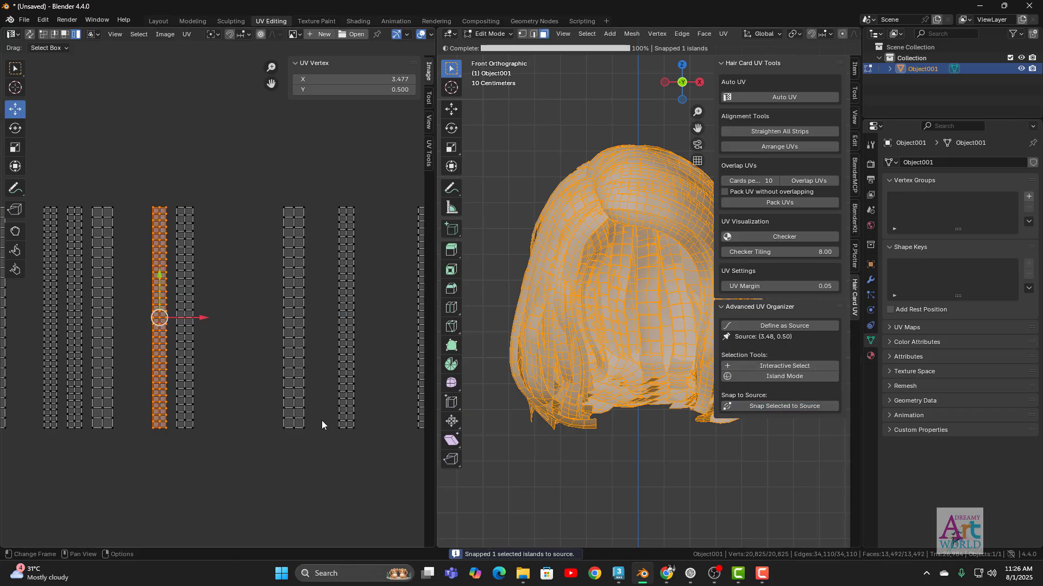
# Step: Interactively select four similar narrow strips further along the row and snap them to the source
pyautogui.scroll(-2, 240, 414)
pyautogui.moveTo(324, 424); pyautogui.dragTo(182, 424, button='middle')
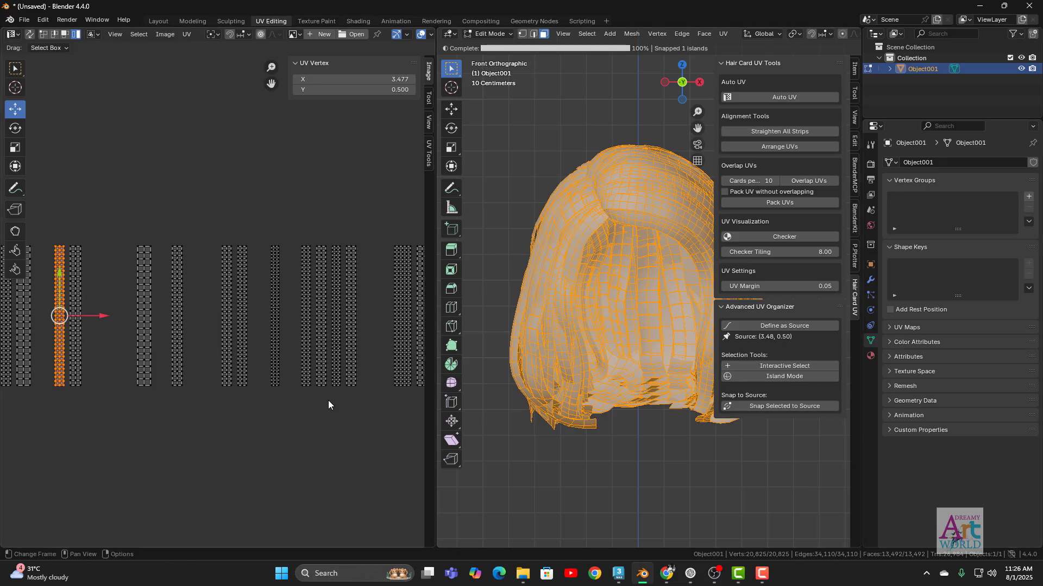
pyautogui.click(791, 365)
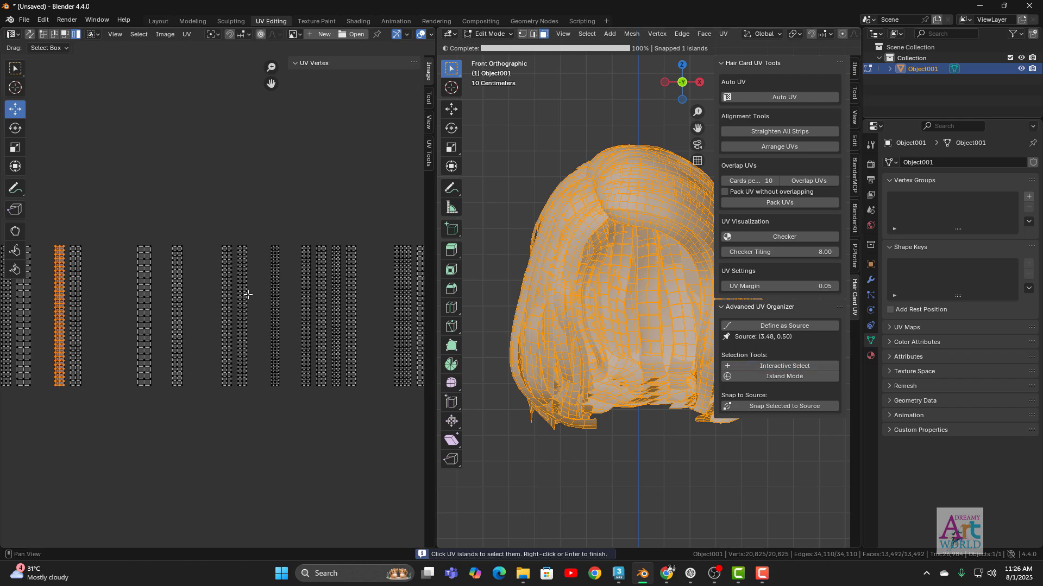
pyautogui.click(307, 299)
pyautogui.click(338, 287)
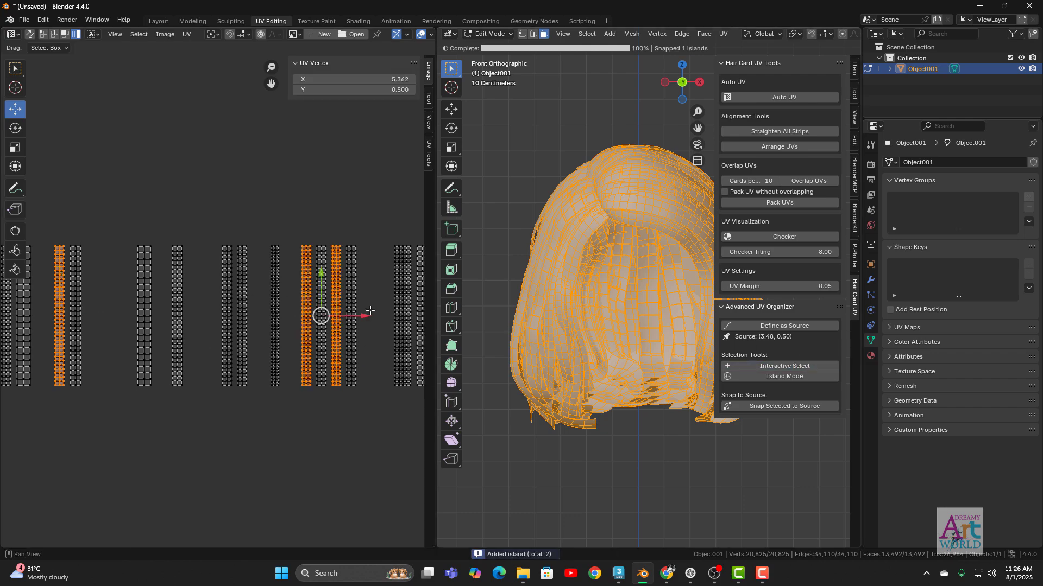
pyautogui.moveTo(402, 297); pyautogui.dragTo(329, 303, button='middle')
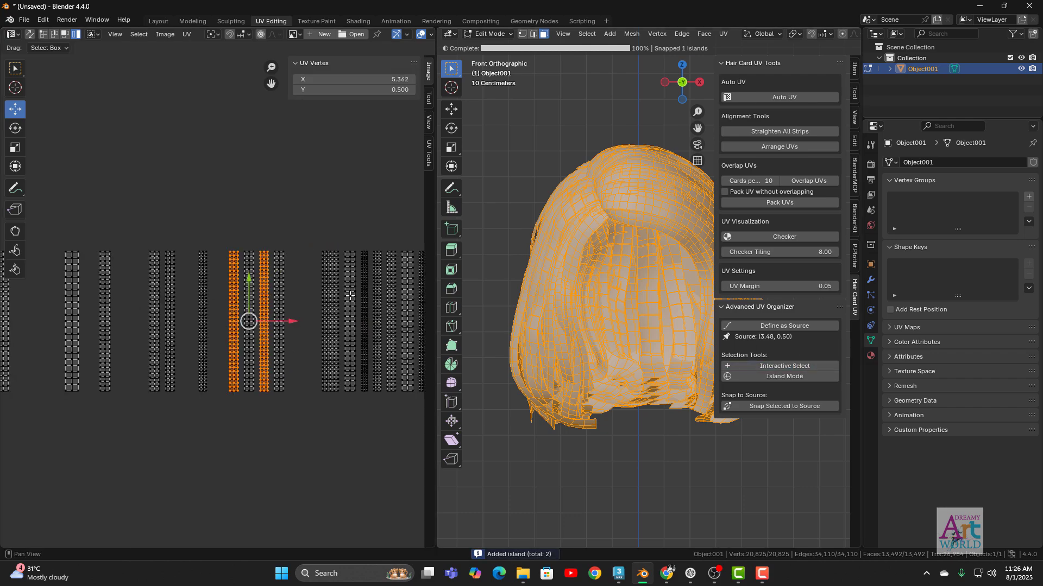
pyautogui.click(379, 294)
pyautogui.click(391, 296)
pyautogui.moveTo(391, 298); pyautogui.dragTo(248, 302, button='middle')
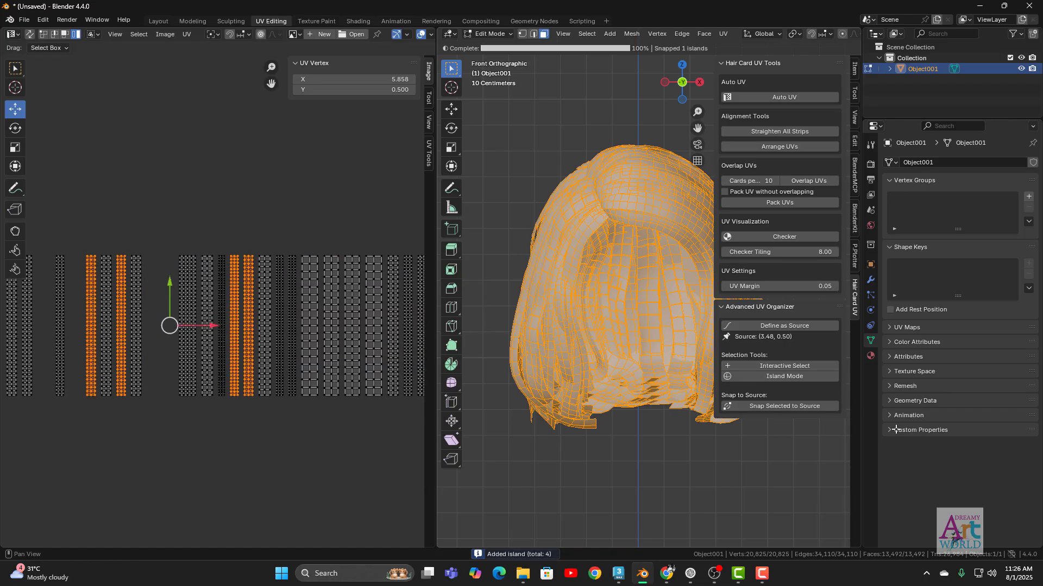
pyautogui.click(797, 407)
pyautogui.click(760, 406)
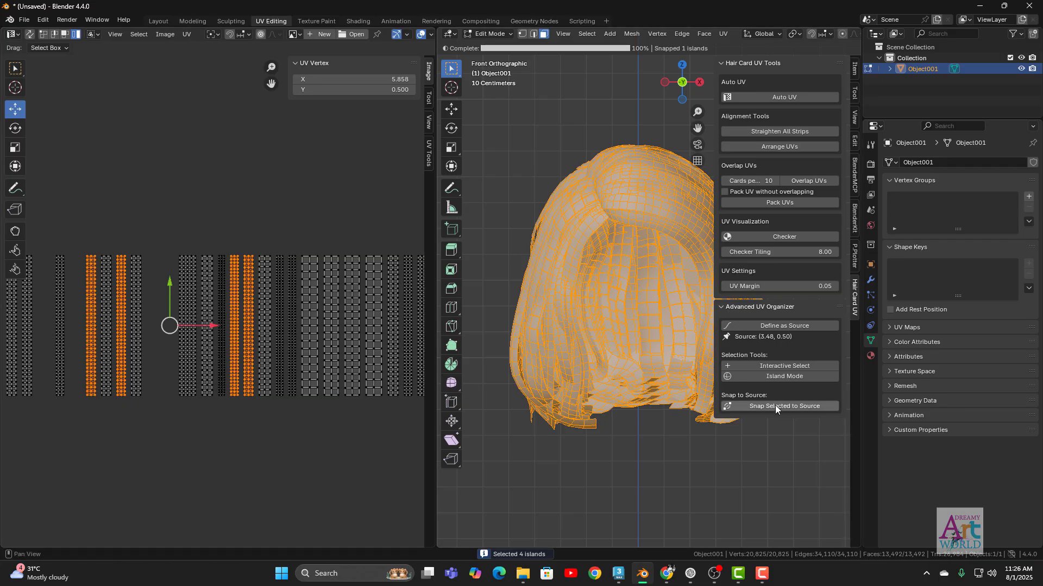
# Step: Examine the strips stacked on the source and the gaps left in the row
pyautogui.scroll(-4, 202, 384)
pyautogui.moveTo(203, 384); pyautogui.dragTo(410, 416, button='middle')
pyautogui.scroll(6, 275, 365)
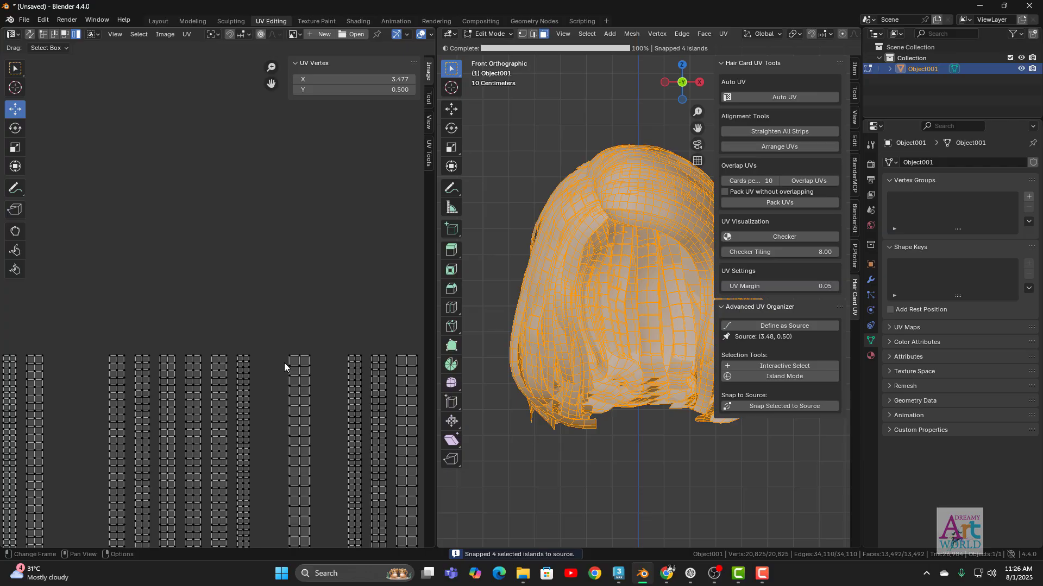
pyautogui.scroll(-2, 285, 363)
pyautogui.moveTo(372, 386); pyautogui.dragTo(246, 377, button='middle')
pyautogui.click(750, 237)
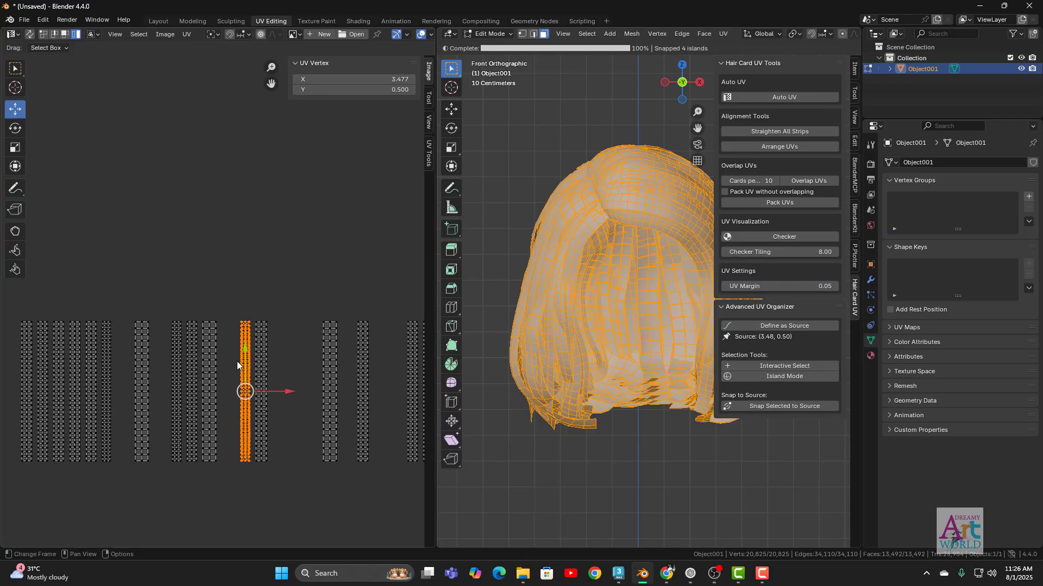
pyautogui.scroll(1, 326, 343)
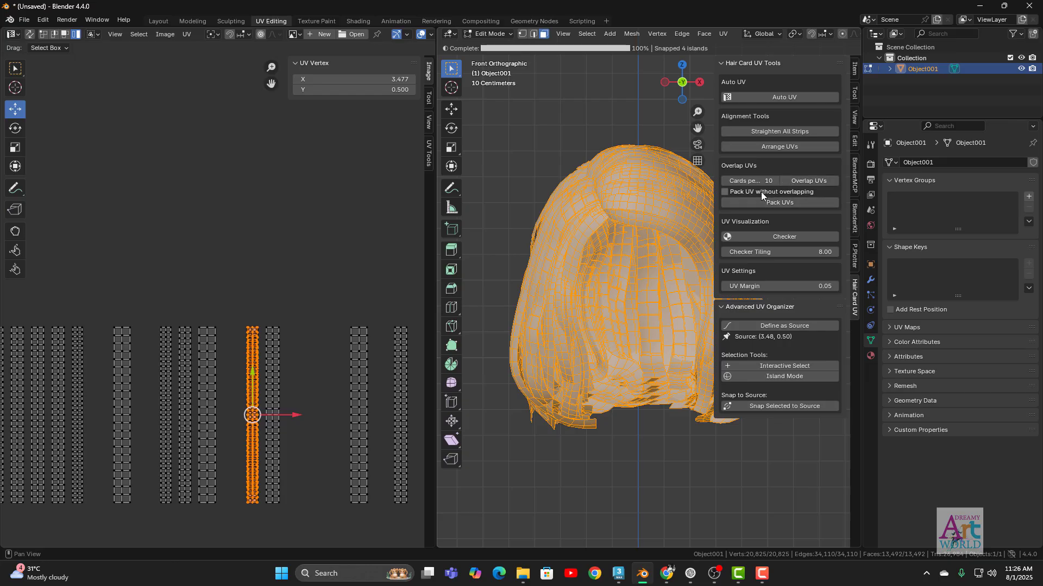
# Step: Run Pack UVs and Overlap UVs on the strips, and spread them back into a single row from the UV origin with Arrange UVs
pyautogui.click(789, 202)
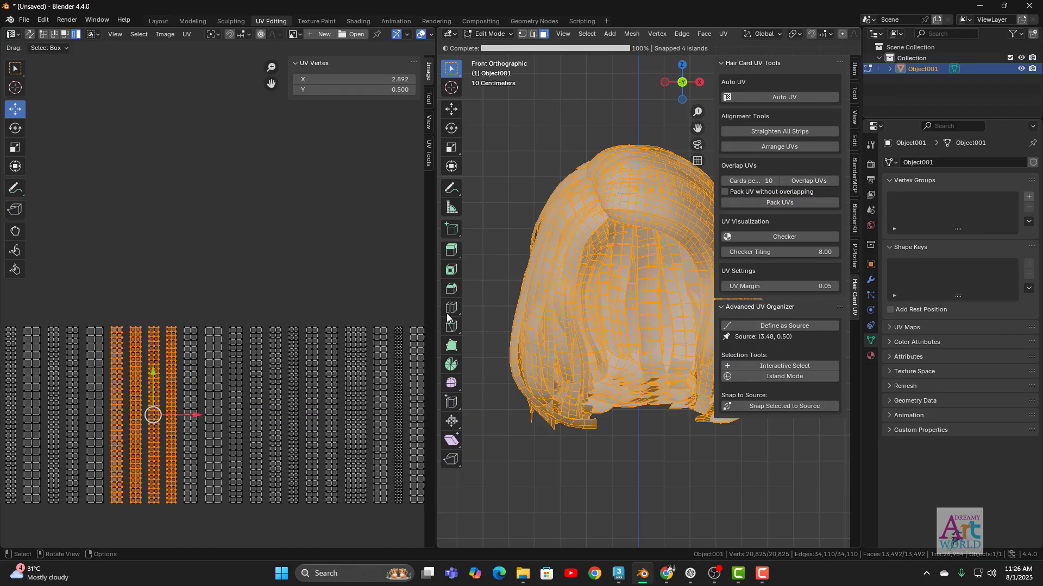
pyautogui.click(808, 181)
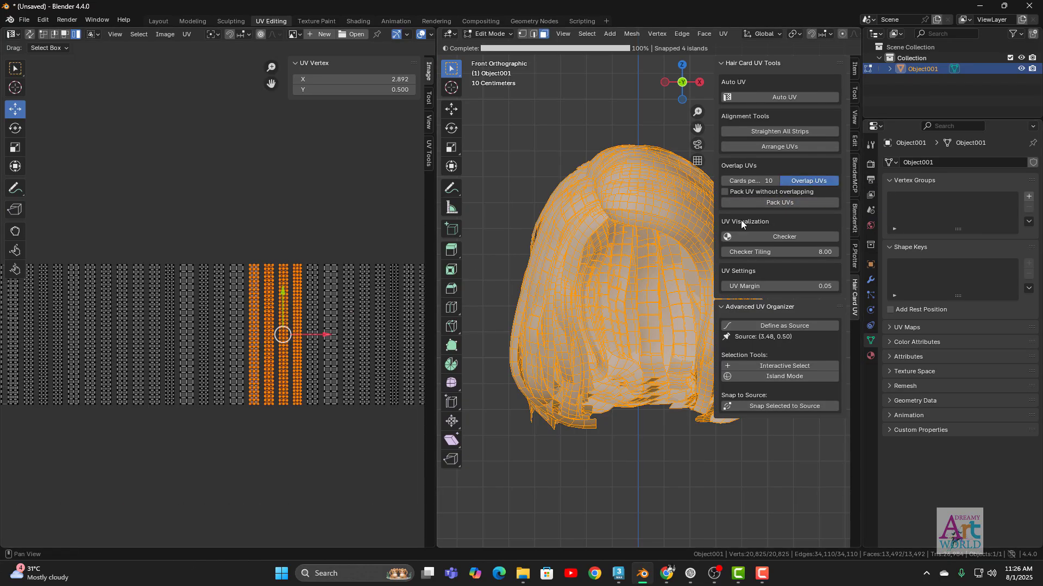
pyautogui.click(796, 204)
pyautogui.click(761, 149)
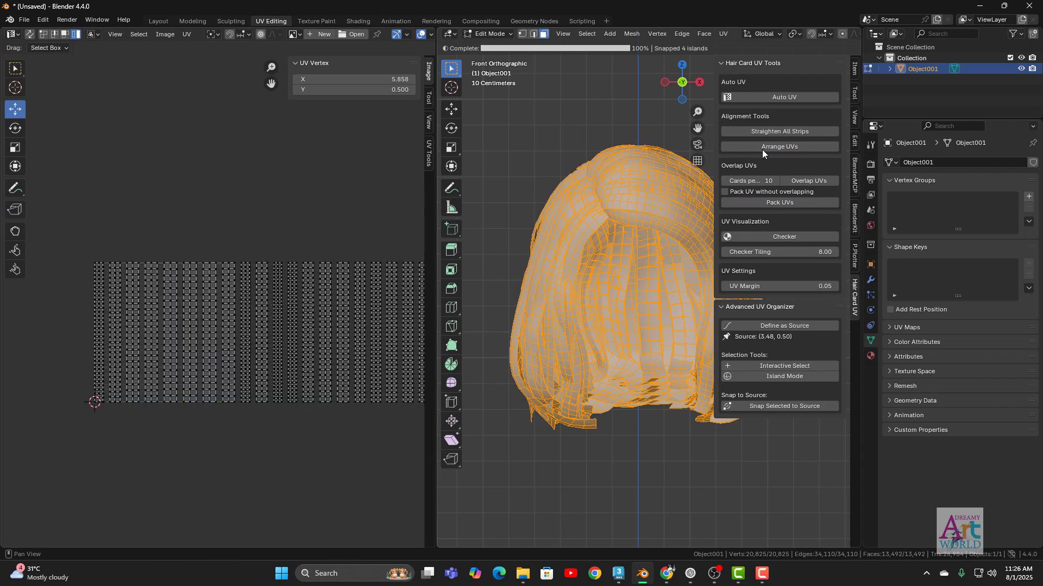
pyautogui.moveTo(147, 241); pyautogui.dragTo(161, 221, button='middle')
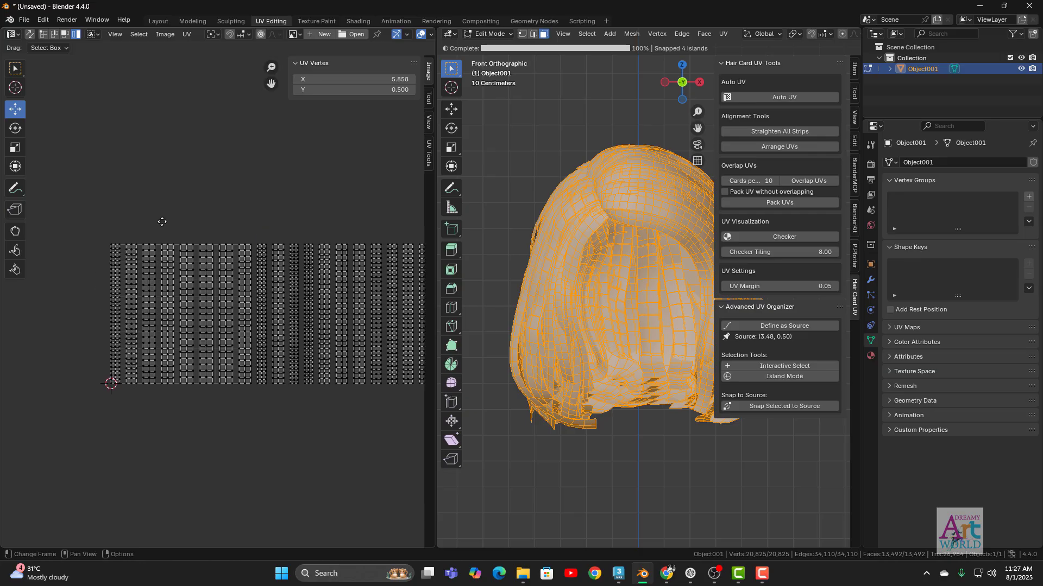
pyautogui.scroll(2, 212, 299)
pyautogui.moveTo(91, 293); pyautogui.dragTo(183, 296, button='middle')
pyautogui.scroll(2, 271, 298)
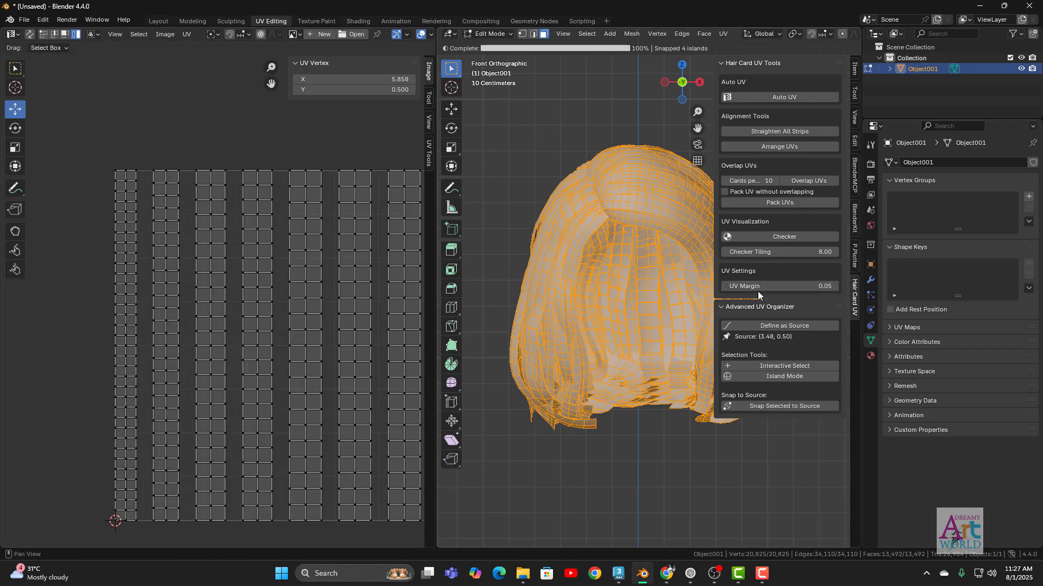
# Step: Set the UV Margin to 0.01 and rearrange the hair strips in a row with Arrange UVs
pyautogui.scroll(4, 163, 304)
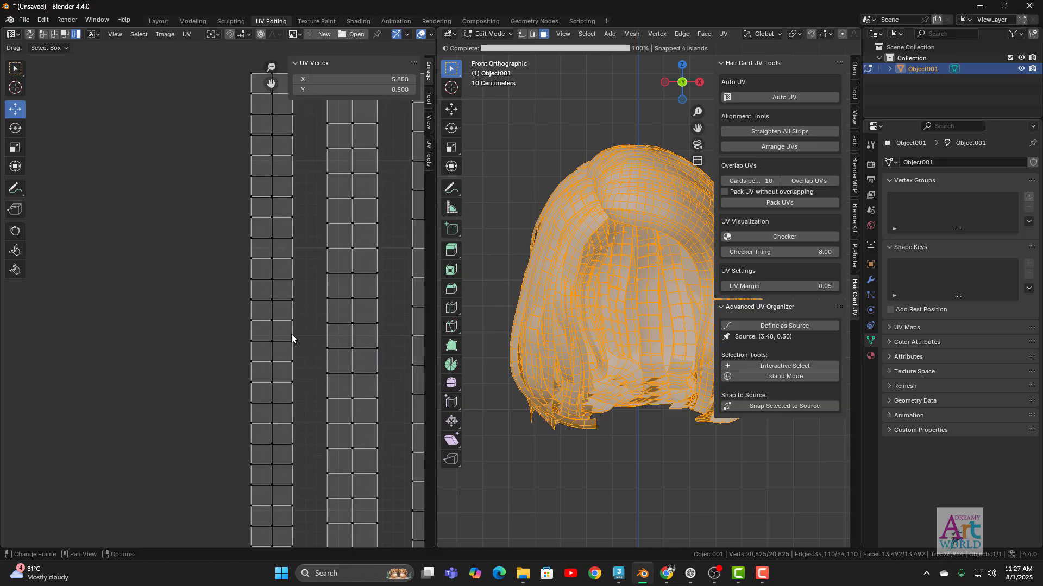
pyautogui.keyDown('ctrl'); pyautogui.hscroll(5, 396, 345); pyautogui.keyUp('ctrl')
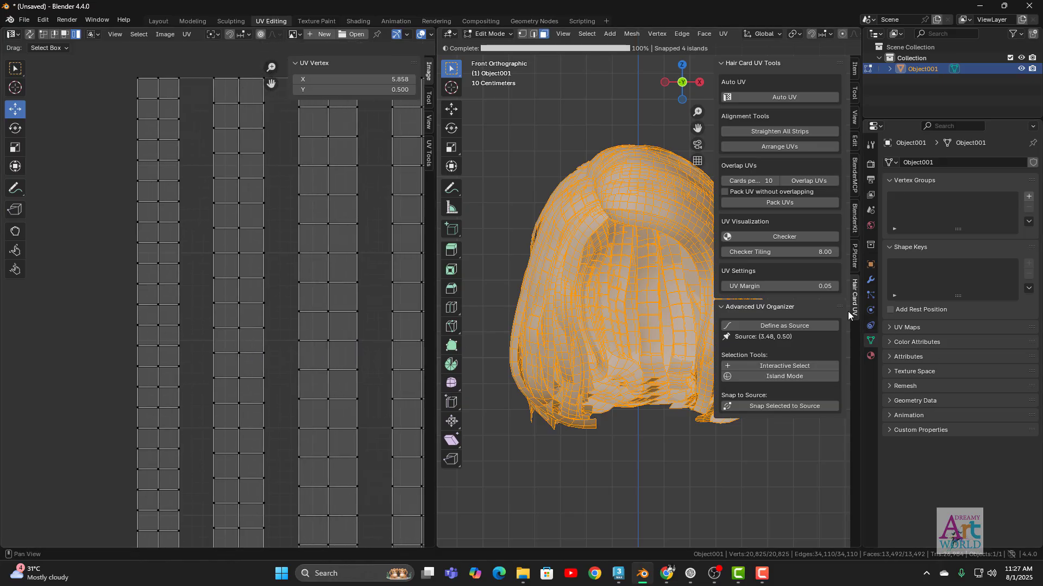
pyautogui.click(823, 287)
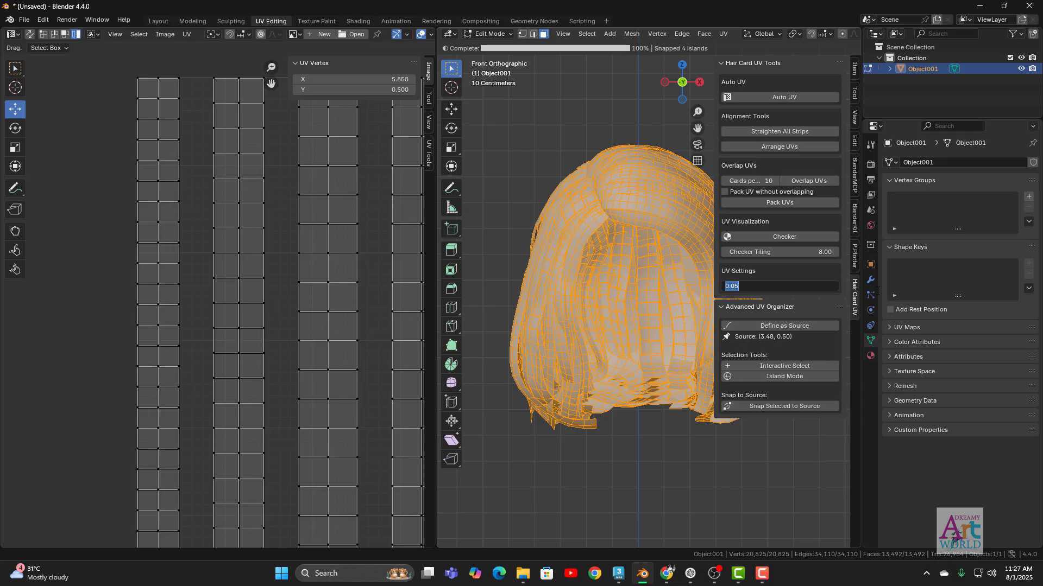
pyautogui.write('0.01')
pyautogui.press('Return')
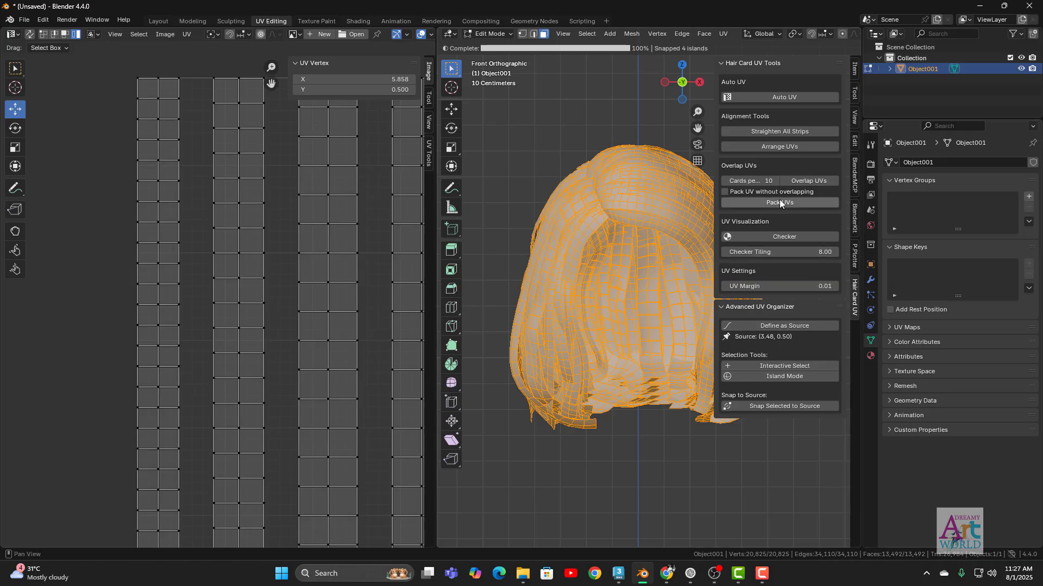
pyautogui.click(787, 146)
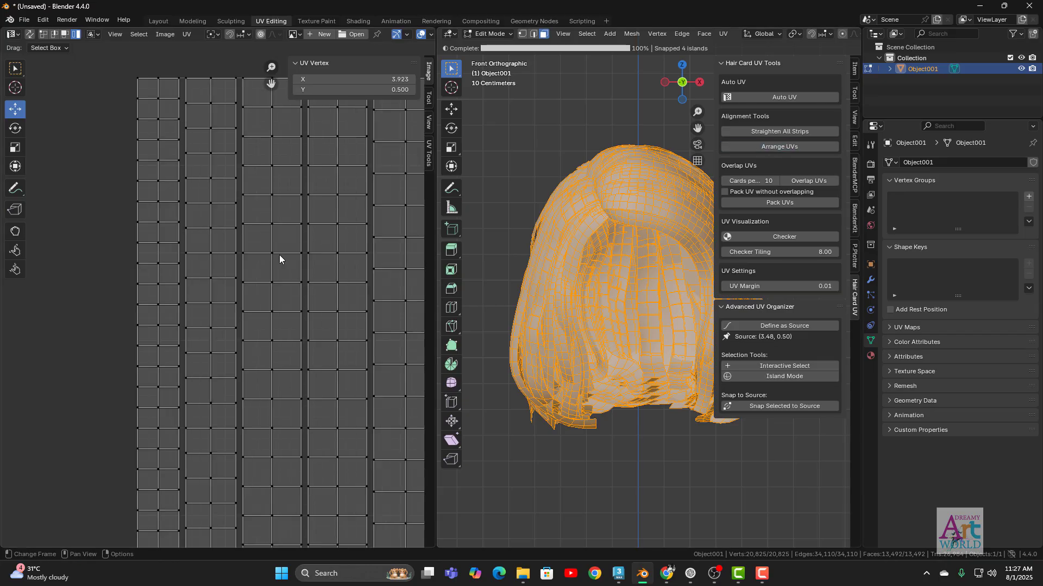
# Step: Examine the spacing between the rearranged UV strips along the whole row
pyautogui.scroll(-2, 280, 259)
pyautogui.scroll(2, 253, 311)
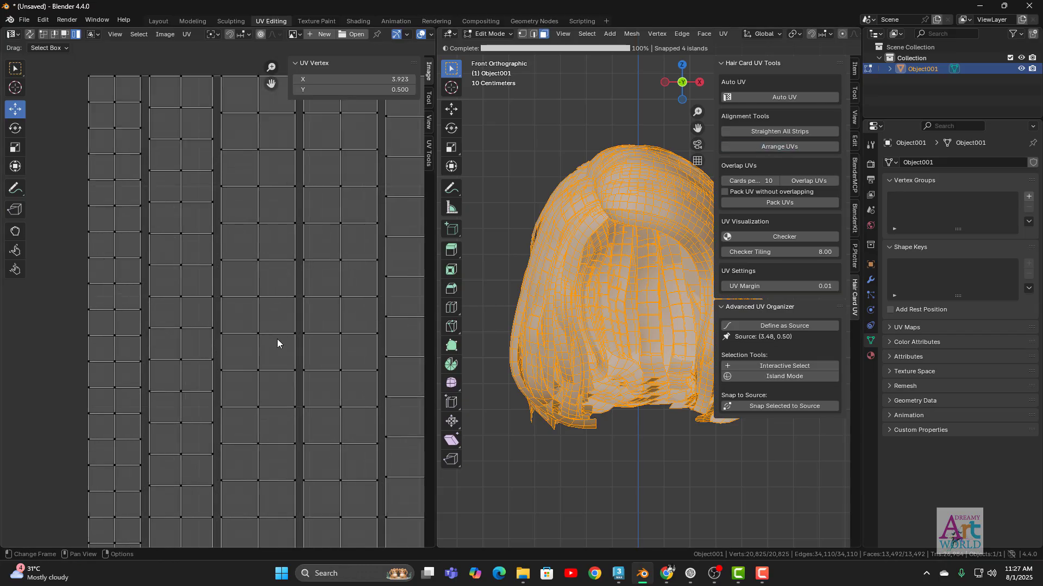
pyautogui.moveTo(225, 324); pyautogui.dragTo(221, 326, button='middle')
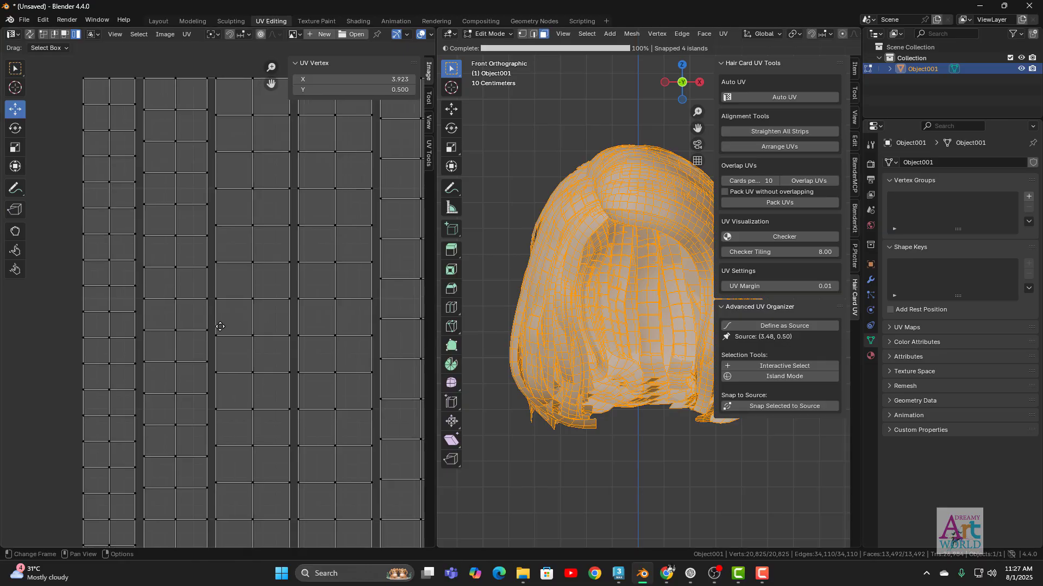
pyautogui.scroll(-1, 220, 326)
pyautogui.scroll(-2, 272, 330)
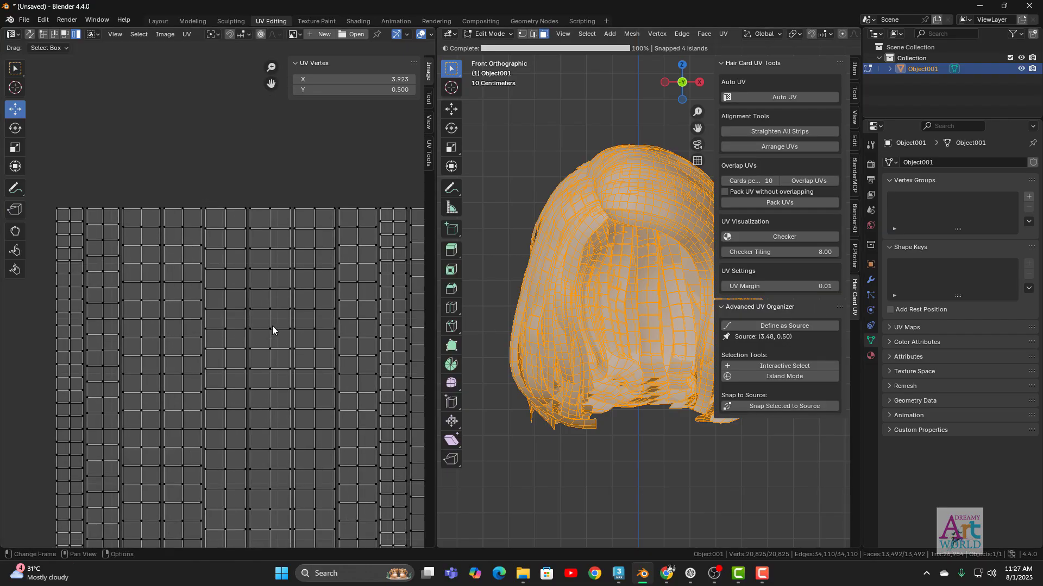
pyautogui.scroll(-4, 297, 363)
pyautogui.moveTo(373, 376); pyautogui.dragTo(190, 387, button='middle')
pyautogui.scroll(-1, 253, 368)
pyautogui.moveTo(254, 364); pyautogui.dragTo(153, 374, button='middle')
pyautogui.scroll(2, 255, 356)
pyautogui.moveTo(281, 353); pyautogui.dragTo(166, 341, button='middle')
pyautogui.click(255, 185)
pyautogui.moveTo(371, 332); pyautogui.dragTo(234, 335, button='middle')
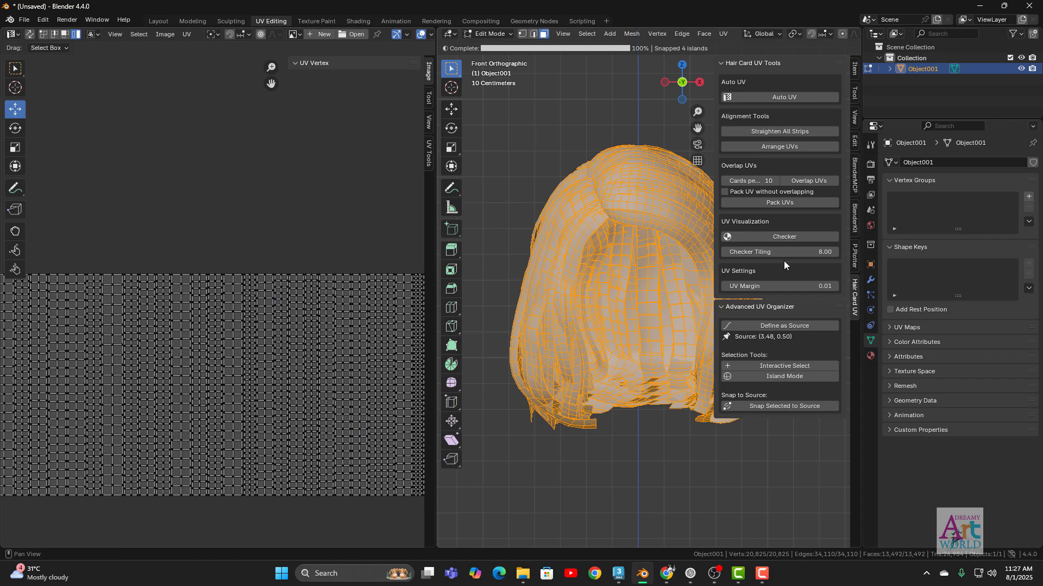
# Step: Enable the Checker visualization on the hair and reapply it with a Checker Tiling of 100
pyautogui.moveTo(623, 340); pyautogui.dragTo(647, 246, button='middle')
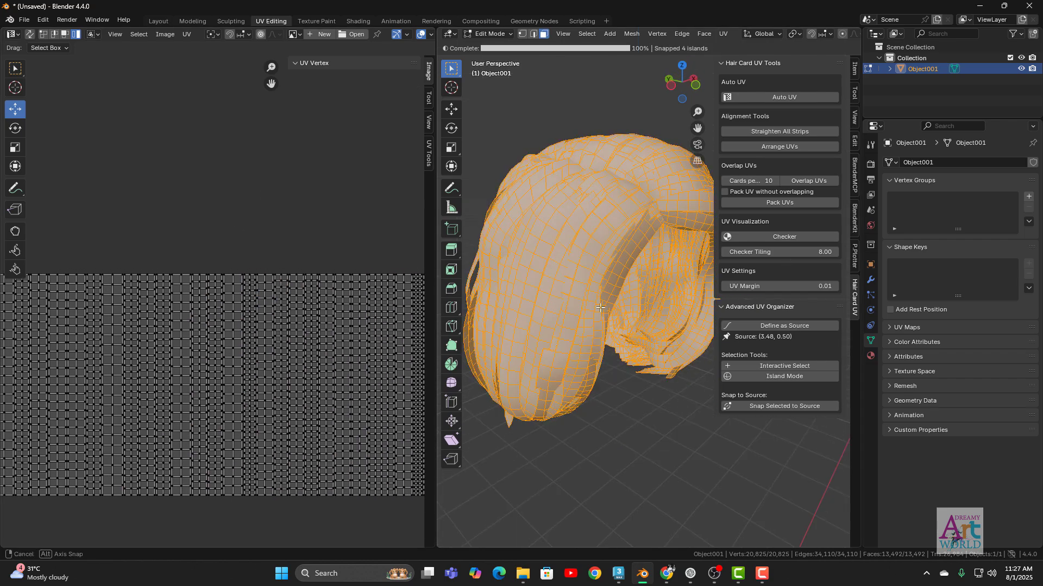
pyautogui.click(780, 235)
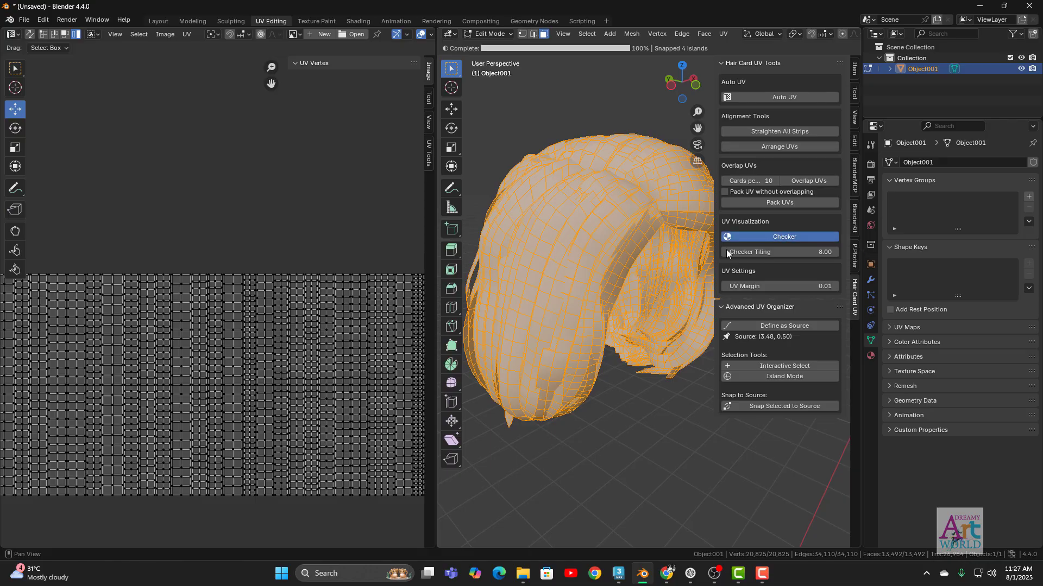
pyautogui.moveTo(701, 304); pyautogui.dragTo(673, 347, button='middle')
pyautogui.click(822, 251)
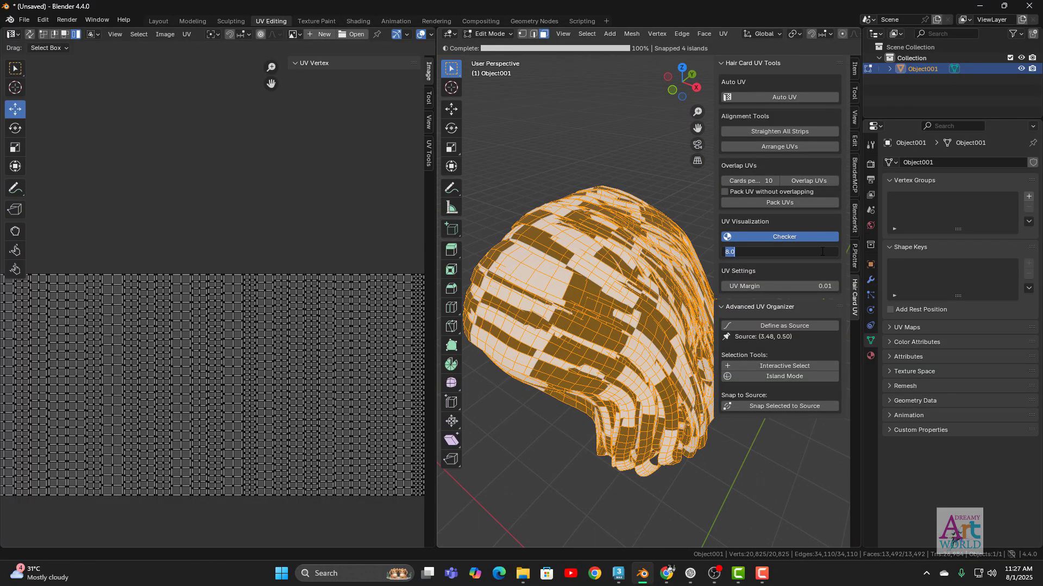
pyautogui.write('100')
pyautogui.press('Return')
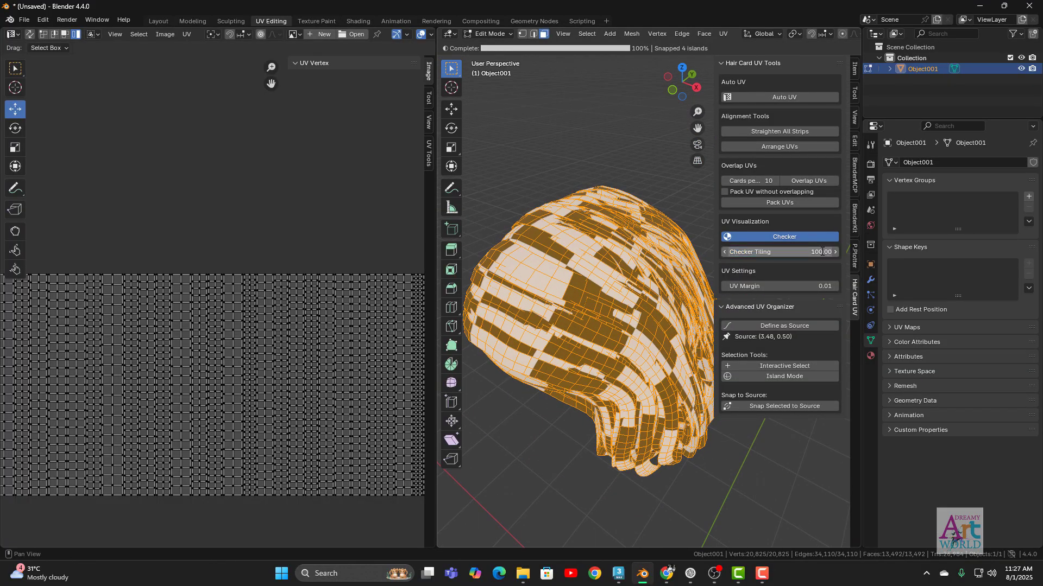
pyautogui.click(785, 237)
pyautogui.click(783, 236)
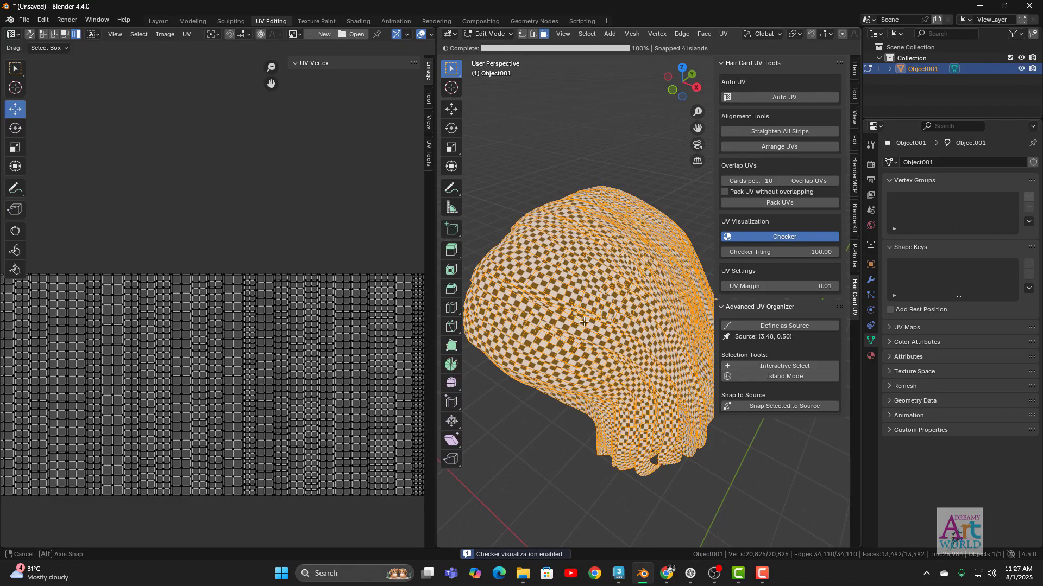
# Step: Inspect the checker pattern on the hair cards from several sides for stretching or uneven scale
pyautogui.moveTo(583, 322); pyautogui.dragTo(609, 275, button='middle')
pyautogui.scroll(4, 624, 288)
pyautogui.scroll(-3, 652, 299)
pyautogui.moveTo(673, 298); pyautogui.dragTo(580, 359, button='middle')
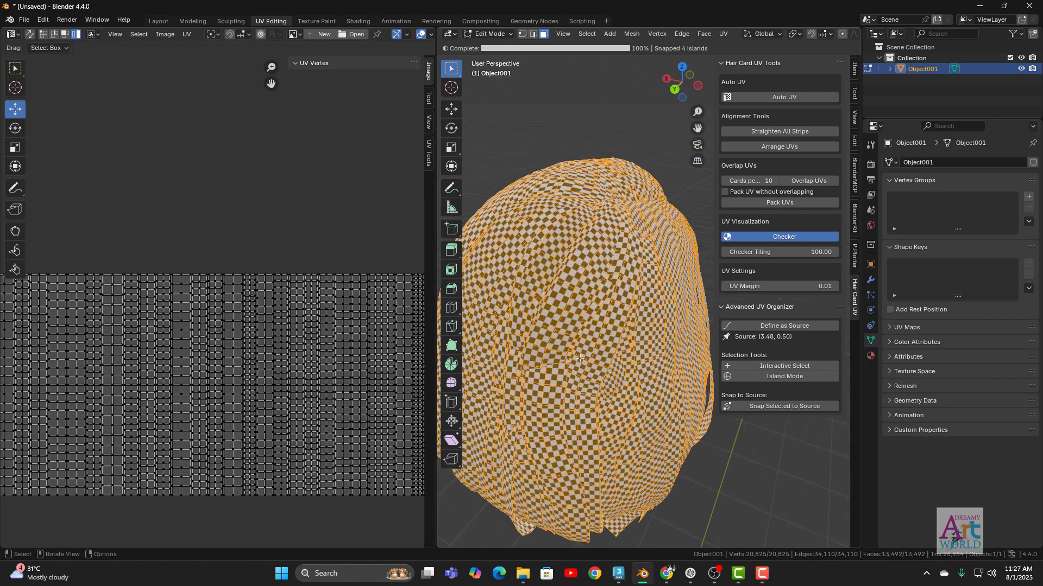
pyautogui.moveTo(604, 414); pyautogui.dragTo(625, 357, button='middle')
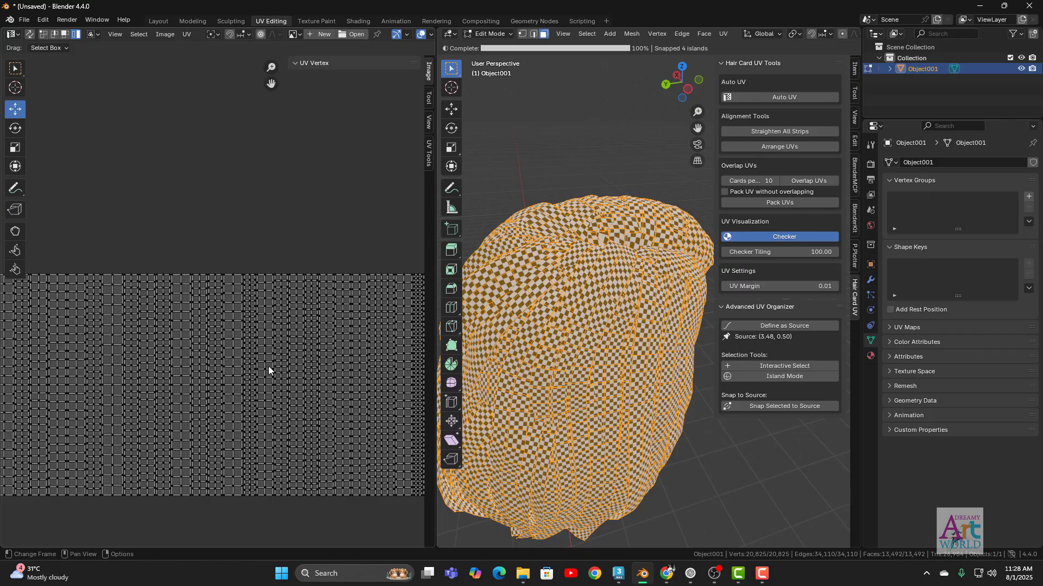
pyautogui.moveTo(568, 298); pyautogui.dragTo(593, 304, button='middle')
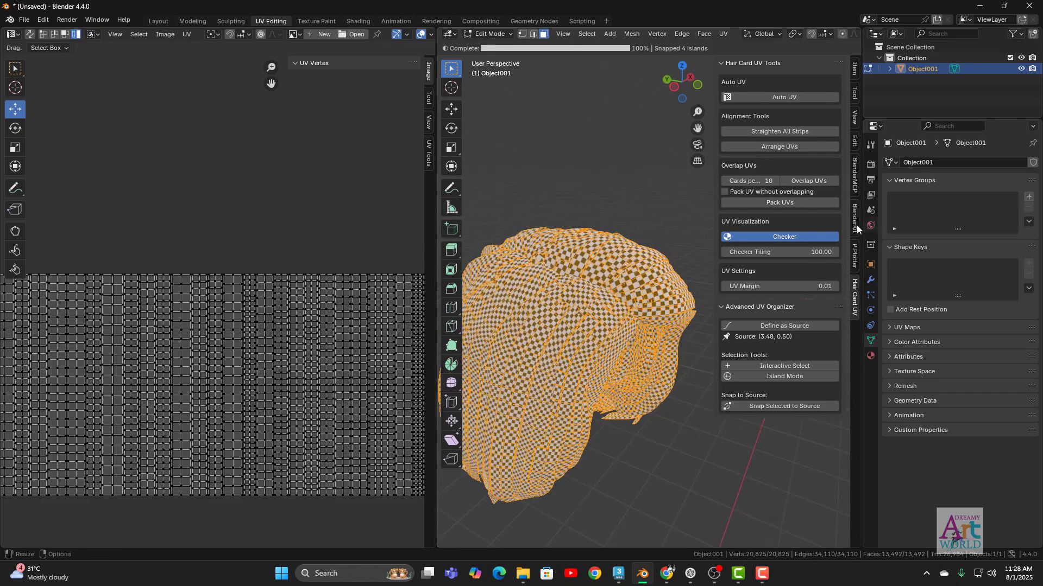
pyautogui.scroll(-1, 153, 417)
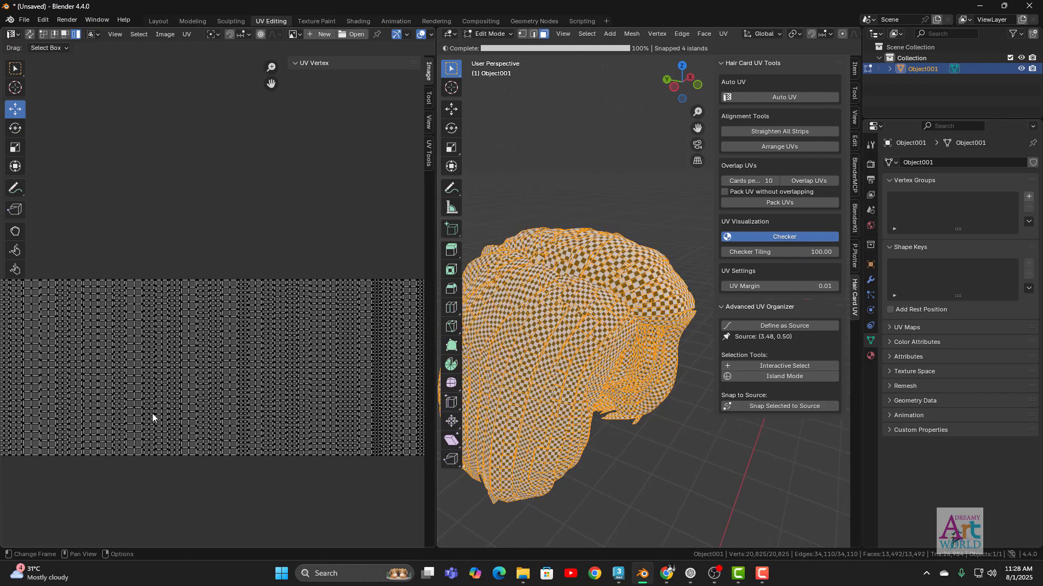
# Step: Turn off the Checker visualization and review the plain hair mesh alongside its UV strips
pyautogui.click(774, 238)
pyautogui.moveTo(596, 425); pyautogui.dragTo(627, 384, button='middle')
pyautogui.scroll(-3, 627, 384)
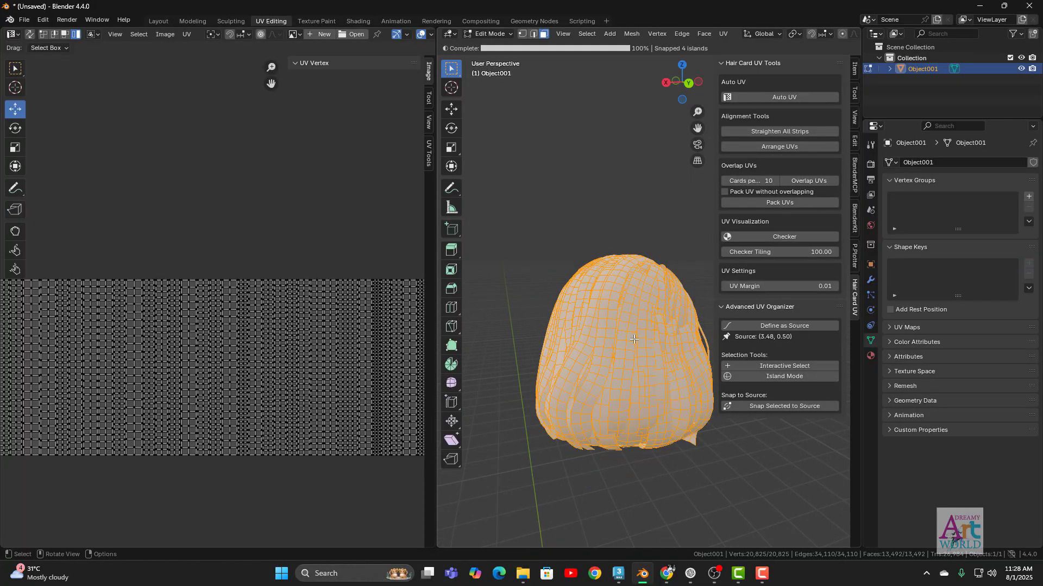
pyautogui.scroll(-3, 232, 297)
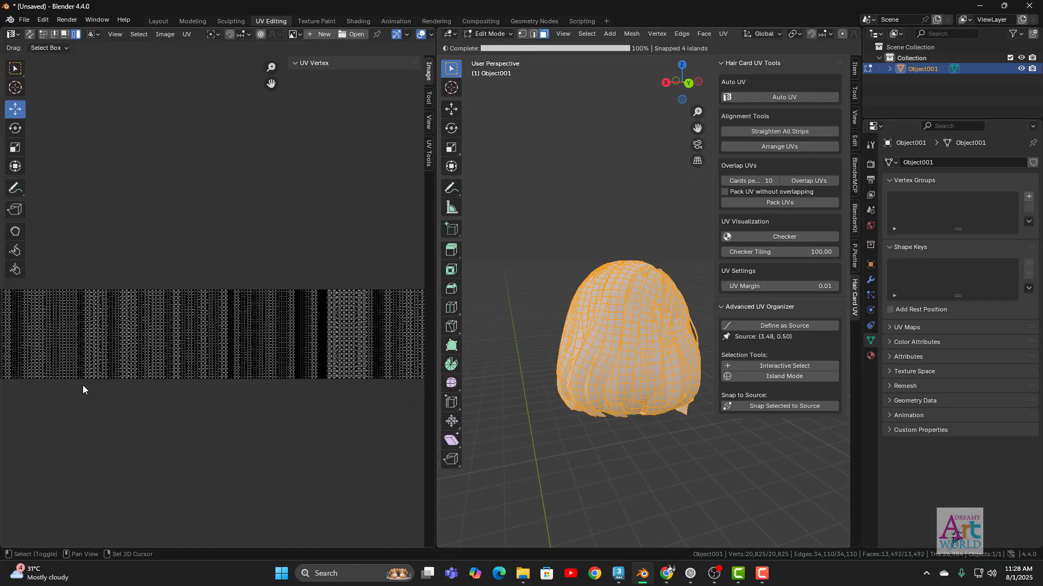
pyautogui.scroll(8, 272, 356)
pyautogui.moveTo(630, 347); pyautogui.dragTo(576, 347, button='middle')
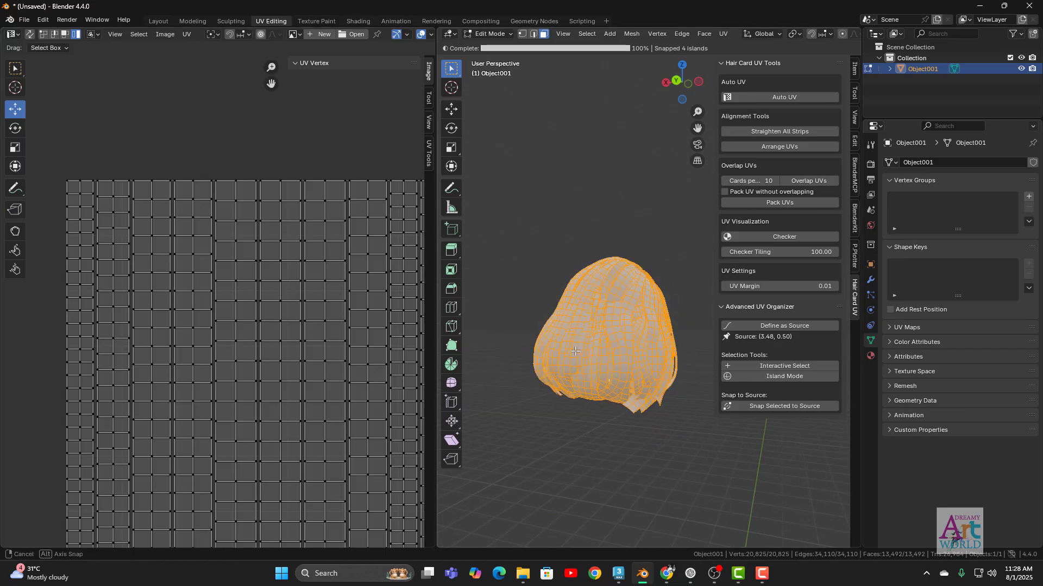
pyautogui.scroll(4, 608, 347)
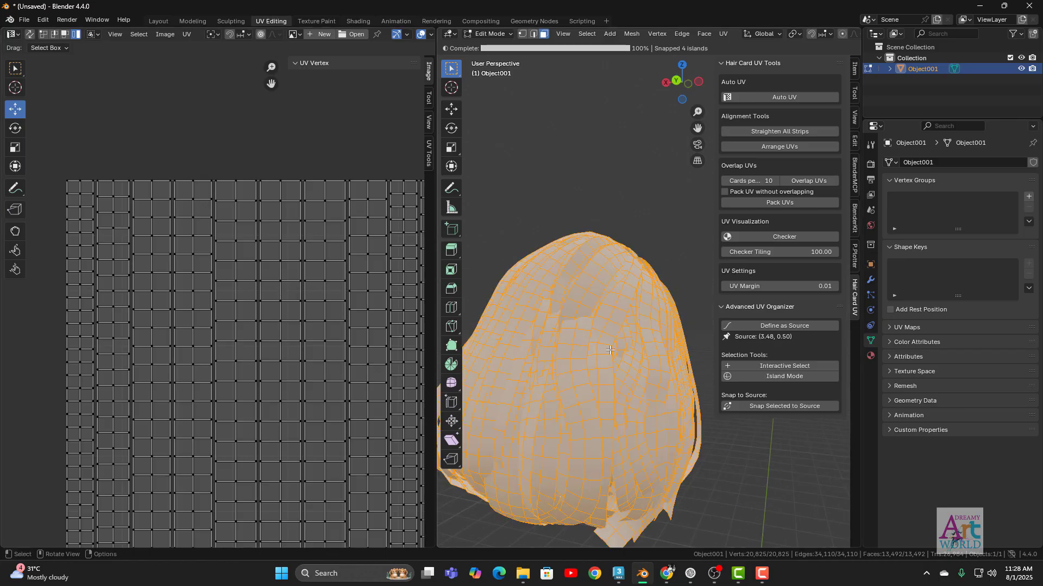
# Step: Switch to the Shading workspace and frame the hair object in the 3D viewport
pyautogui.click(357, 21)
pyautogui.moveTo(551, 442); pyautogui.dragTo(594, 492, button='middle')
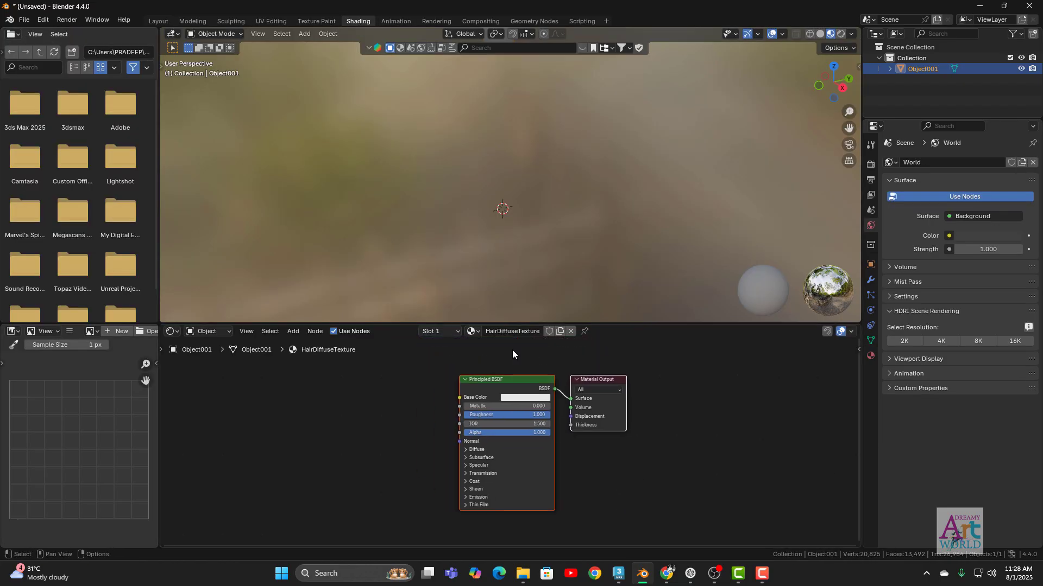
pyautogui.press('KP_Decimal')
pyautogui.moveTo(478, 293); pyautogui.dragTo(560, 272, button='middle')
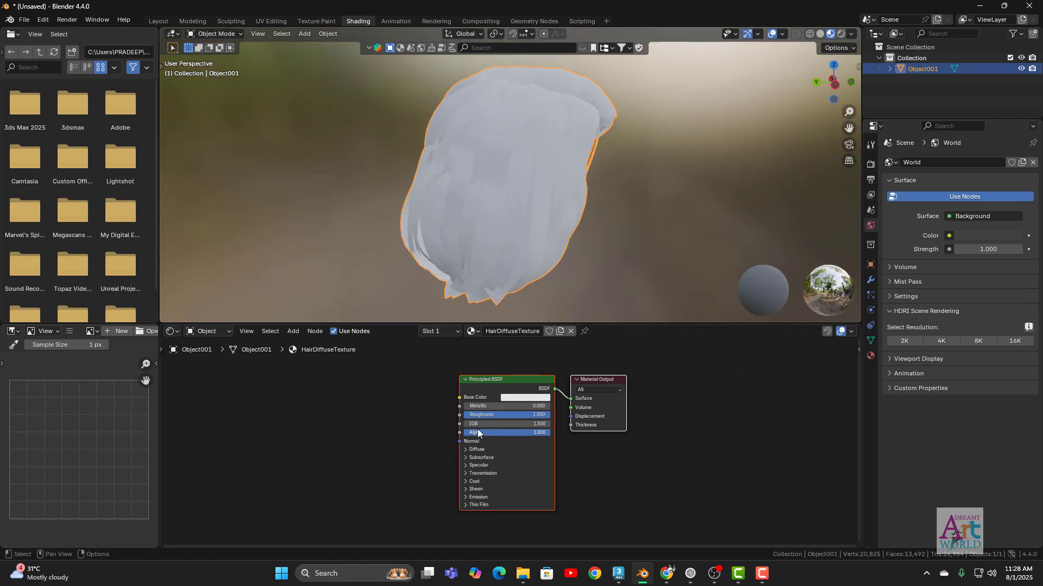
# Step: Add an Image Texture node beside the Principled BSDF with its Color output linked to Base Color
pyautogui.scroll(1, 462, 410)
pyautogui.moveTo(455, 395); pyautogui.dragTo(296, 400)
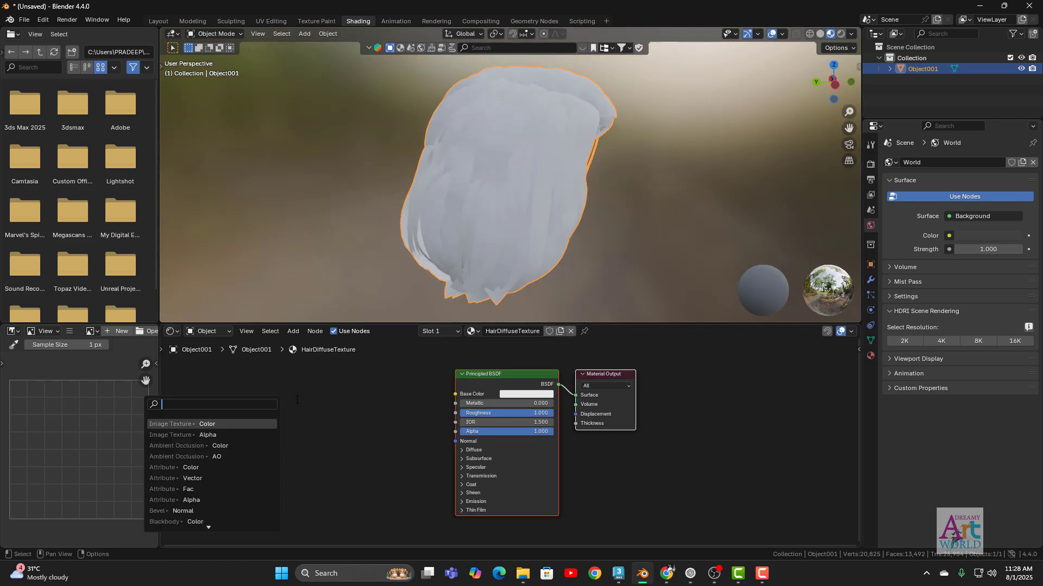
pyautogui.write('ima')
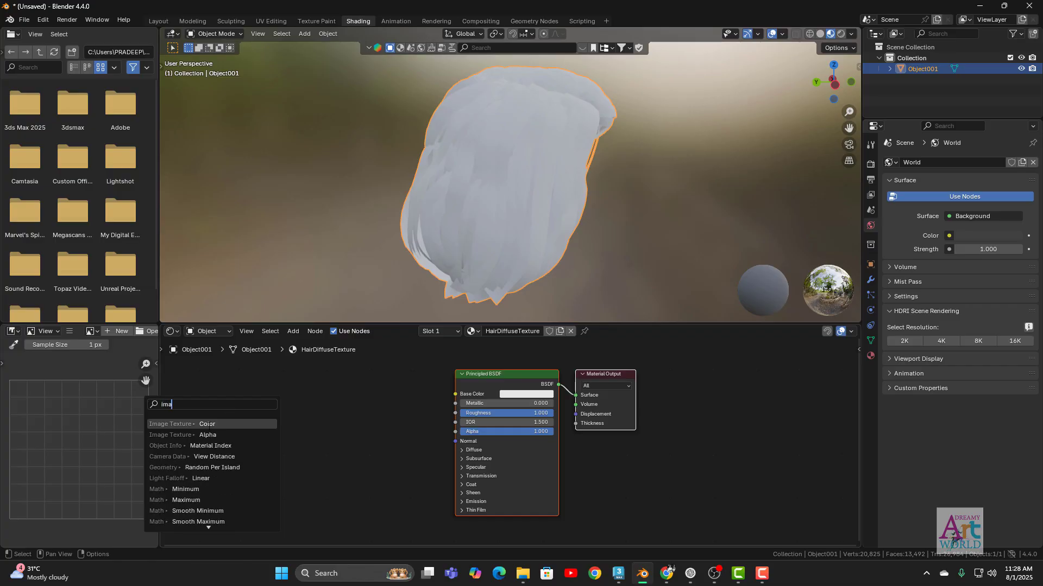
pyautogui.click(208, 424)
pyautogui.click(399, 399)
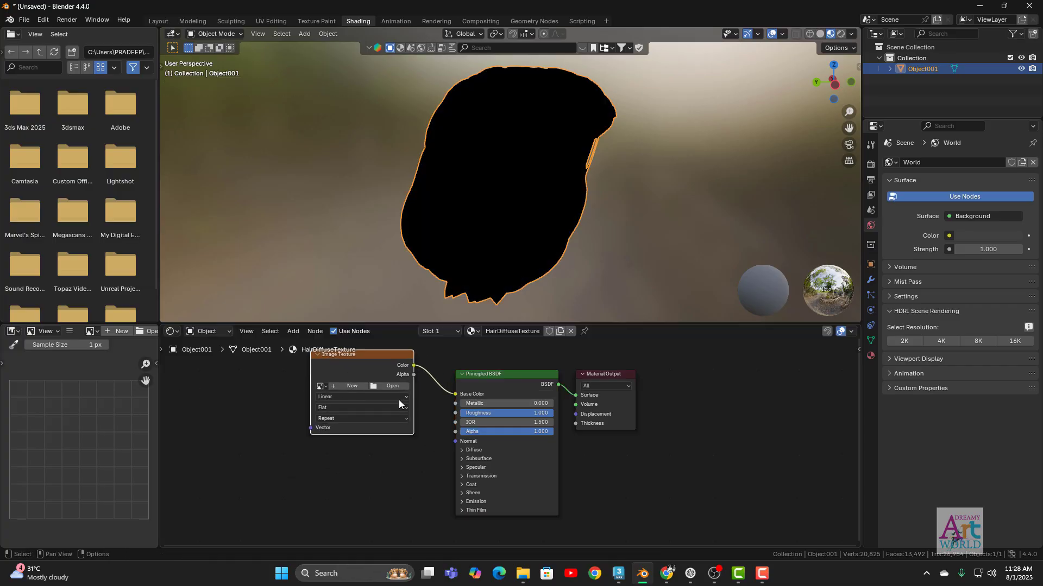
# Step: Load HairDiffuseTexture.jpg from the TestMesh folder into the Image Texture node and check it on the hair
pyautogui.click(388, 386)
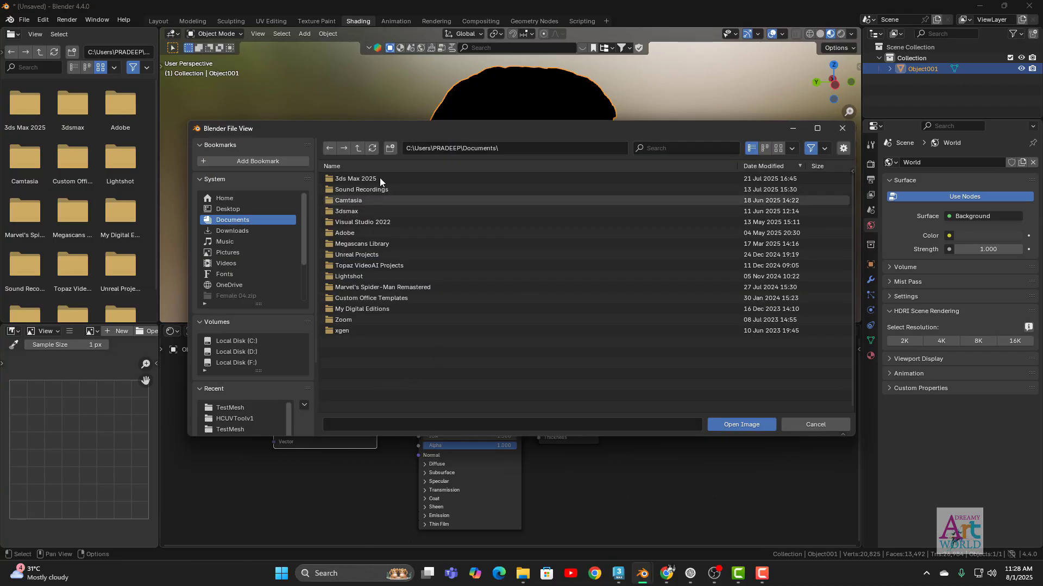
pyautogui.click(509, 149)
pyautogui.hotkey('ctrl', 'v')
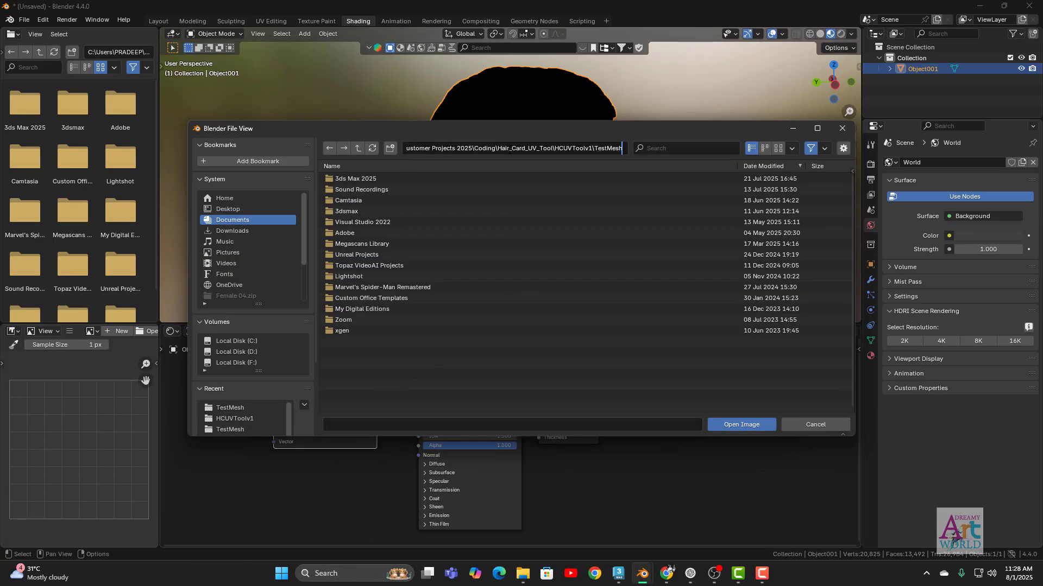
pyautogui.press('Return')
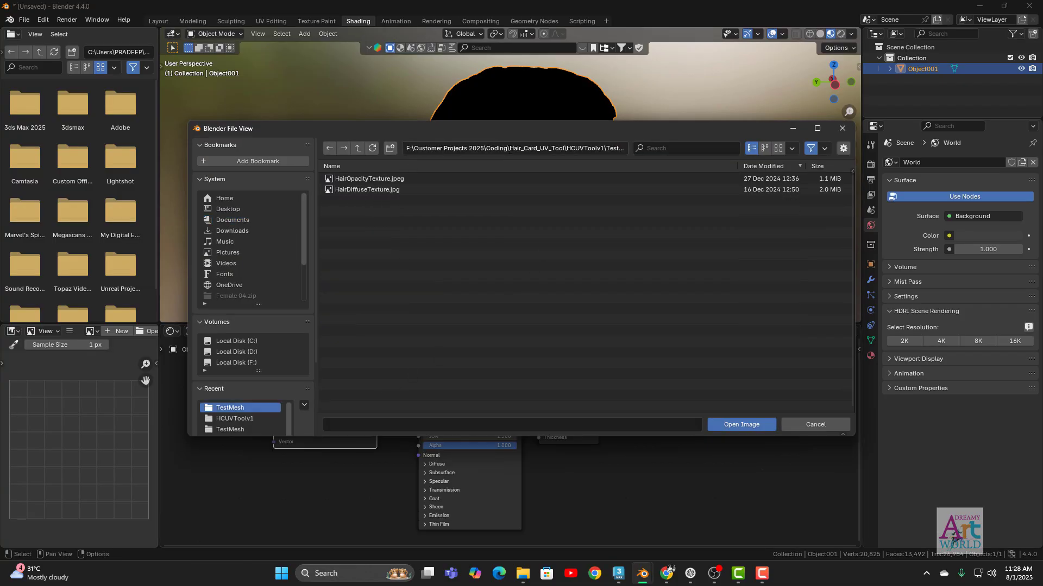
pyautogui.doubleClick(368, 190)
pyautogui.moveTo(572, 197); pyautogui.dragTo(485, 214, button='middle')
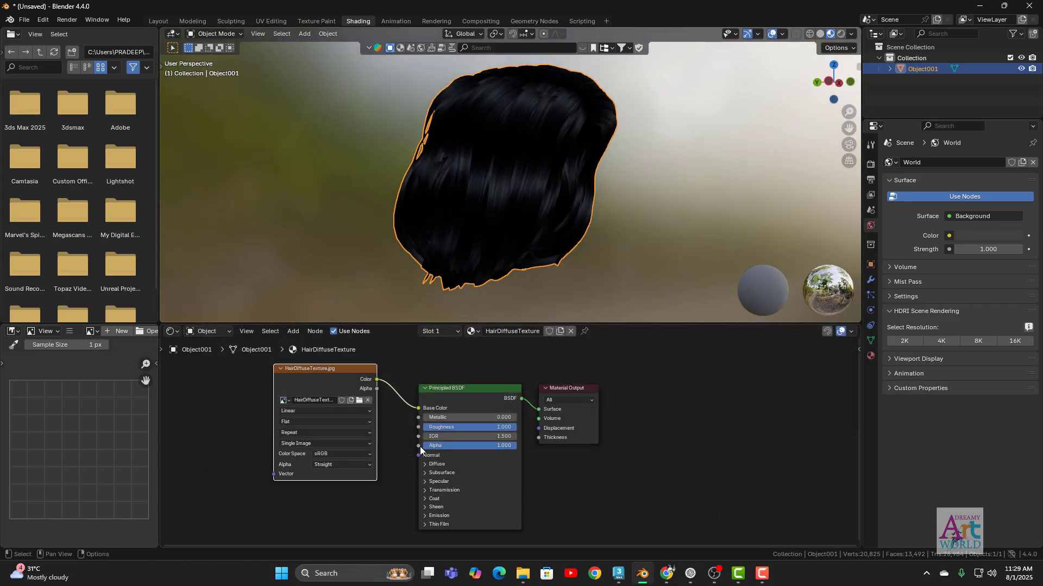
# Step: Add a second Image Texture node with its Alpha output linked to the Principled BSDF's Alpha input
pyautogui.moveTo(419, 447); pyautogui.dragTo(282, 522)
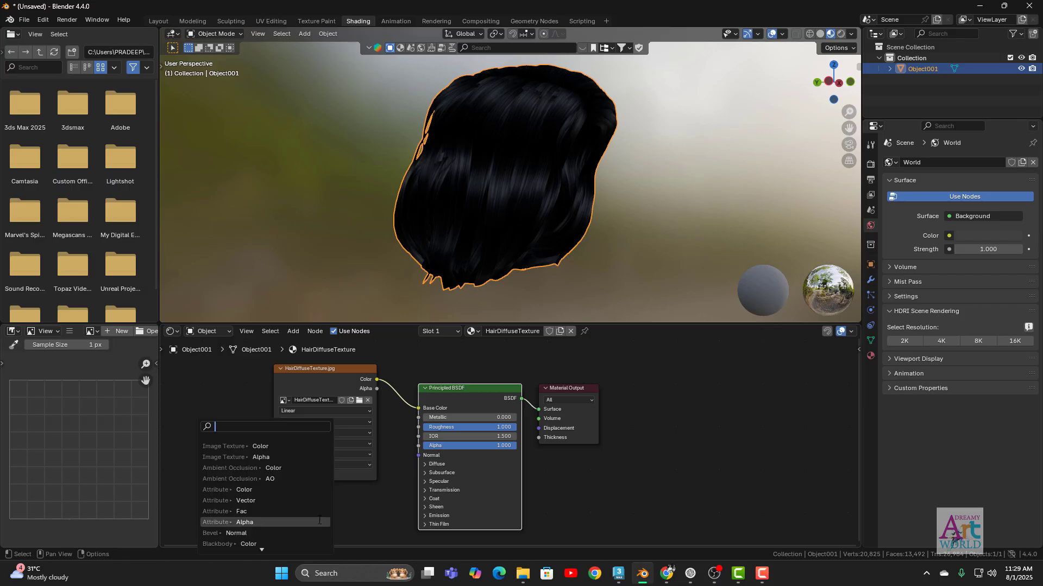
pyautogui.click(246, 457)
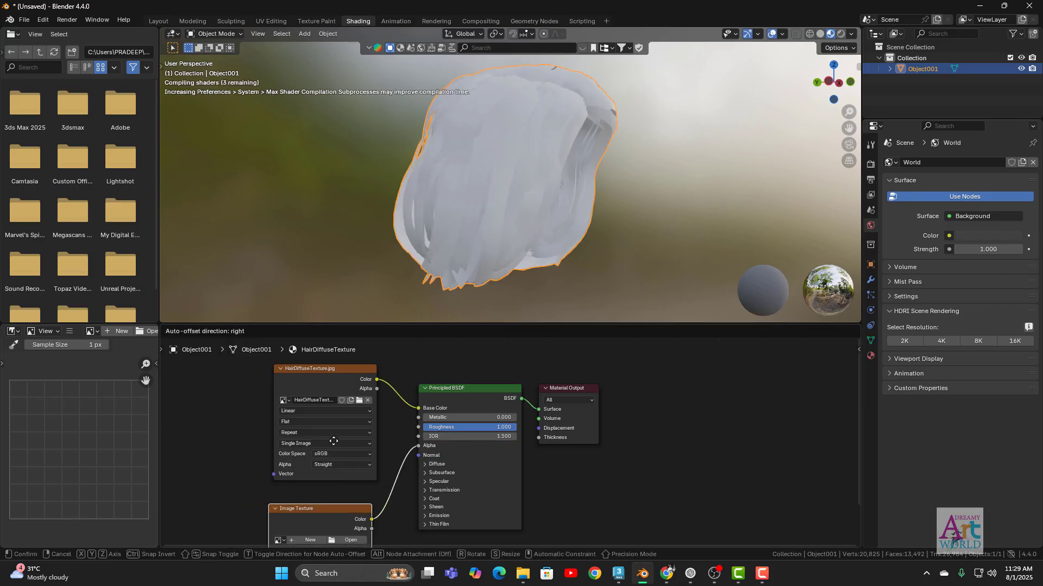
pyautogui.click(210, 377)
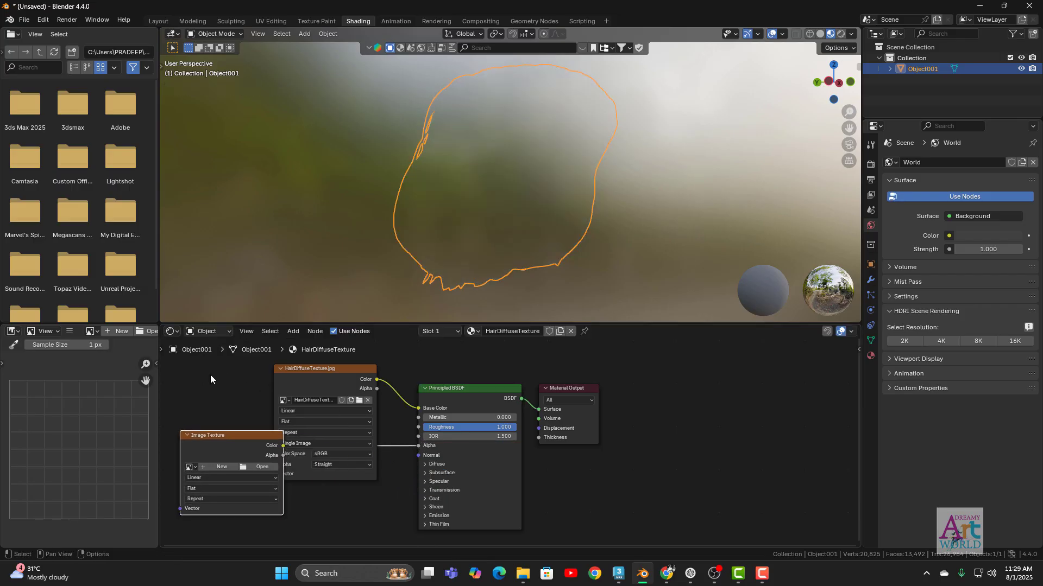
# Step: Load HairOpacityTexture.jpeg from the TestMesh folder into the second Image Texture node and check the hair's transparency
pyautogui.click(260, 467)
pyautogui.click(506, 144)
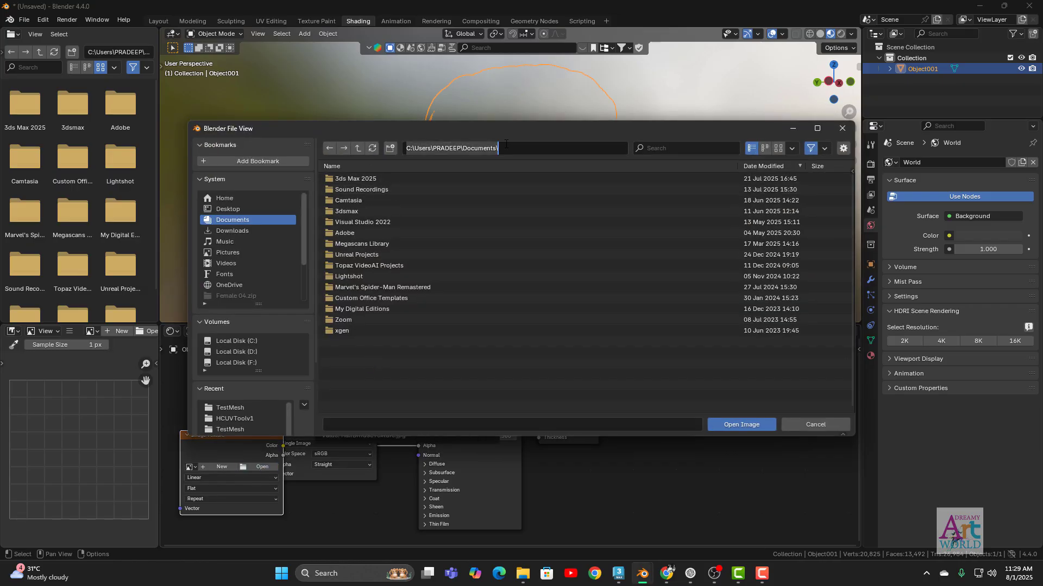
pyautogui.hotkey('ctrl', 'v')
pyautogui.press('Return')
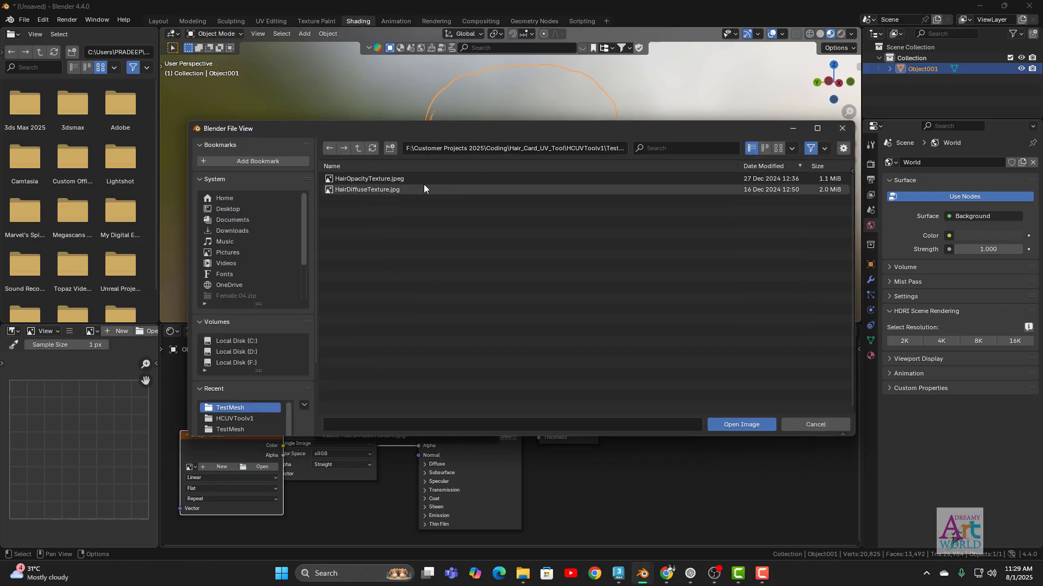
pyautogui.doubleClick(391, 178)
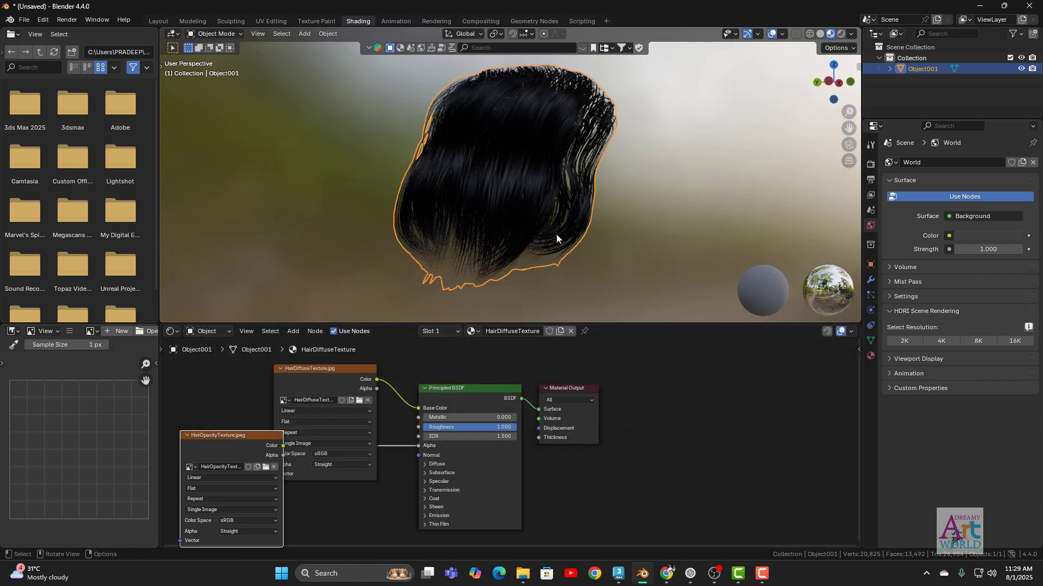
pyautogui.moveTo(507, 199); pyautogui.dragTo(664, 249, button='middle')
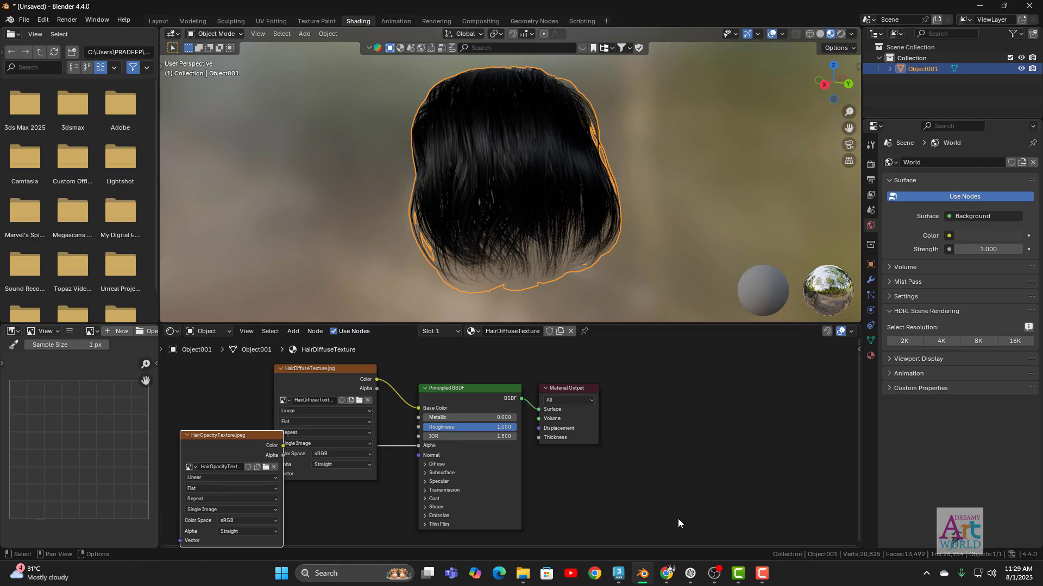
# Step: Switch to Man 03.max in 3ds Max, select the hair mesh and examine it from the front and back
pyautogui.moveTo(620, 576)
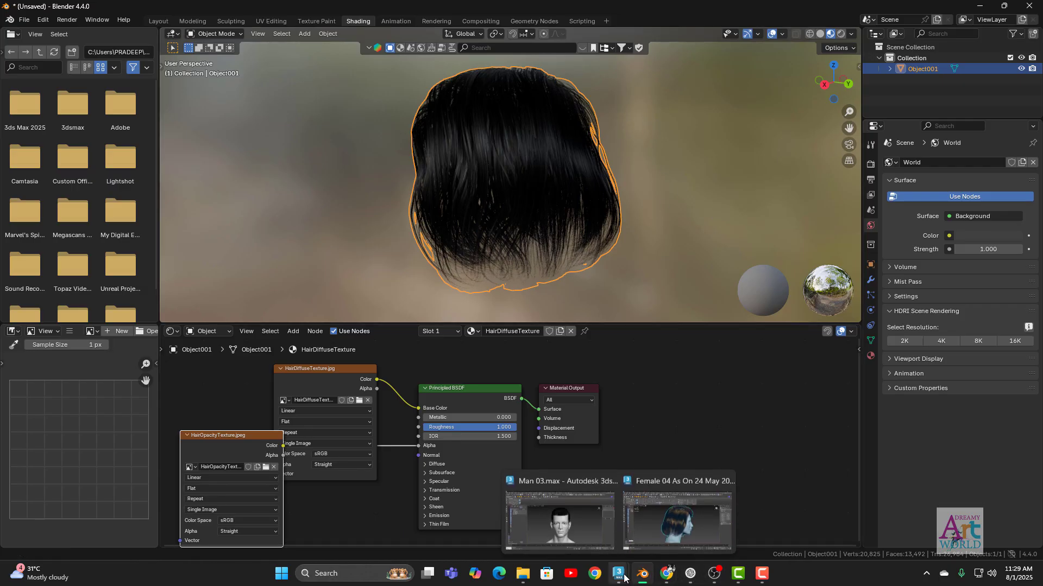
pyautogui.click(561, 516)
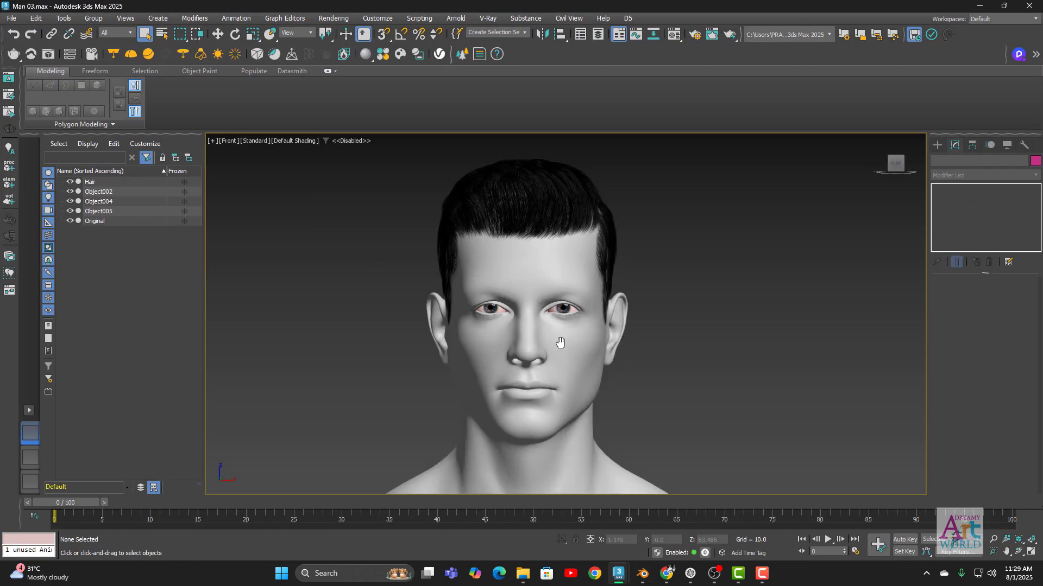
pyautogui.moveTo(560, 342); pyautogui.dragTo(570, 397, button='middle')
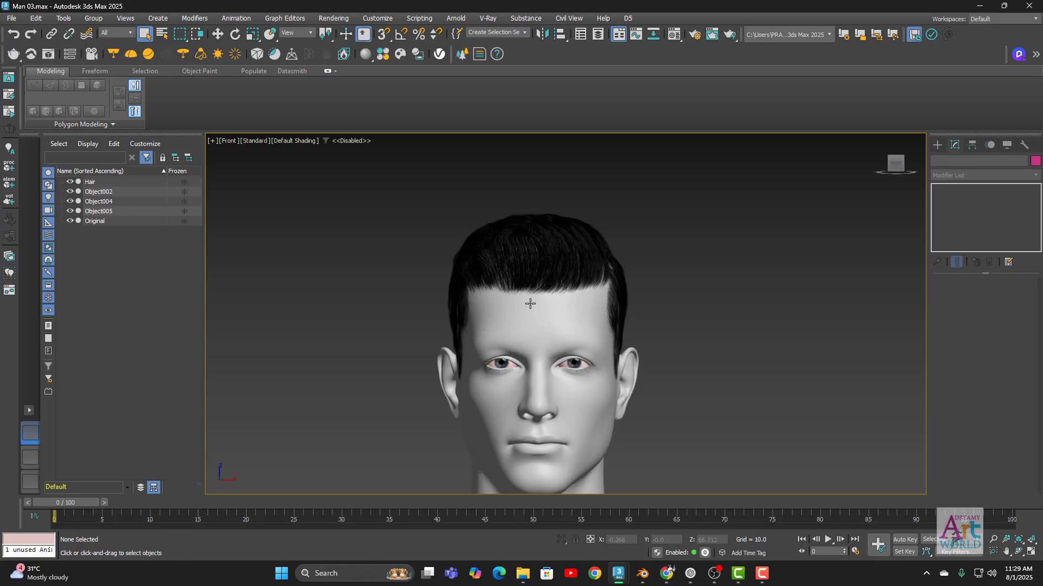
pyautogui.click(530, 278)
pyautogui.keyDown('alt'); pyautogui.moveTo(505, 357); pyautogui.dragTo(663, 350, button='middle'); pyautogui.keyUp('alt')
pyautogui.keyDown('alt'); pyautogui.moveTo(609, 412); pyautogui.dragTo(731, 353, button='middle'); pyautogui.keyUp('alt')
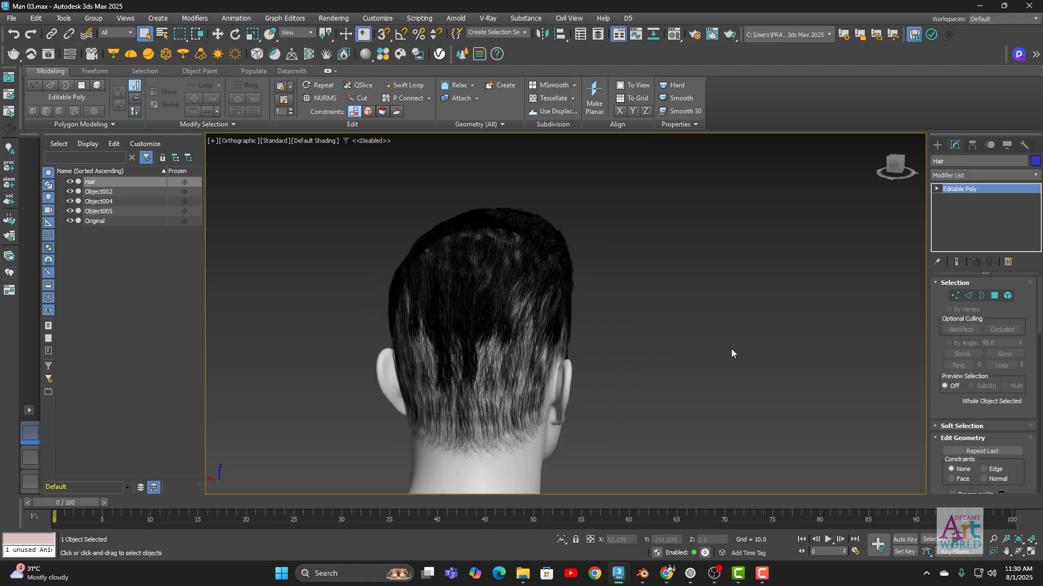
pyautogui.click(979, 7)
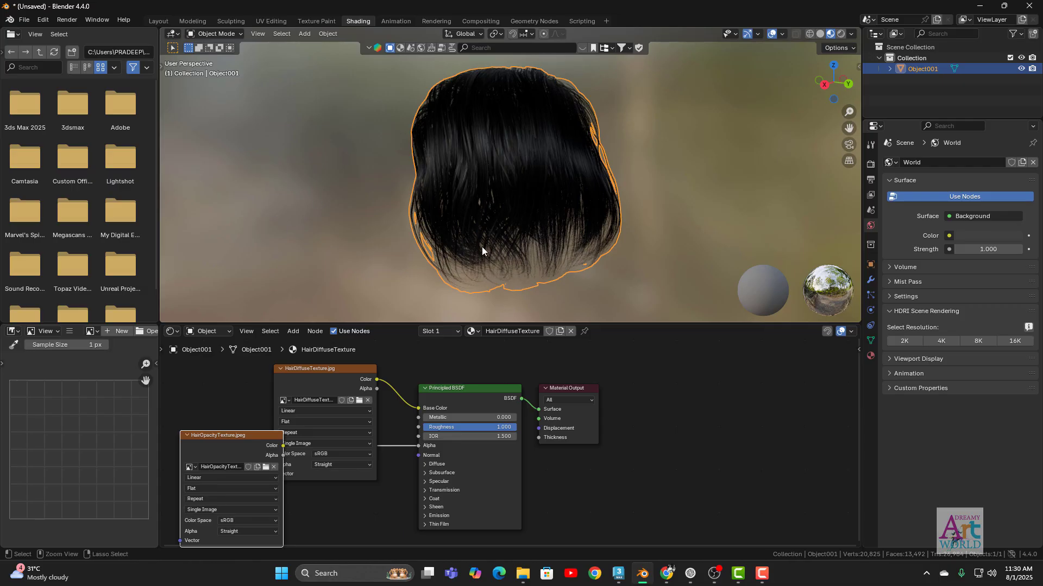
# Step: Open a new Blender 4.4 window and import MaleHair.obj from the TestMesh folder as a Wavefront OBJ
pyautogui.rightClick(642, 573)
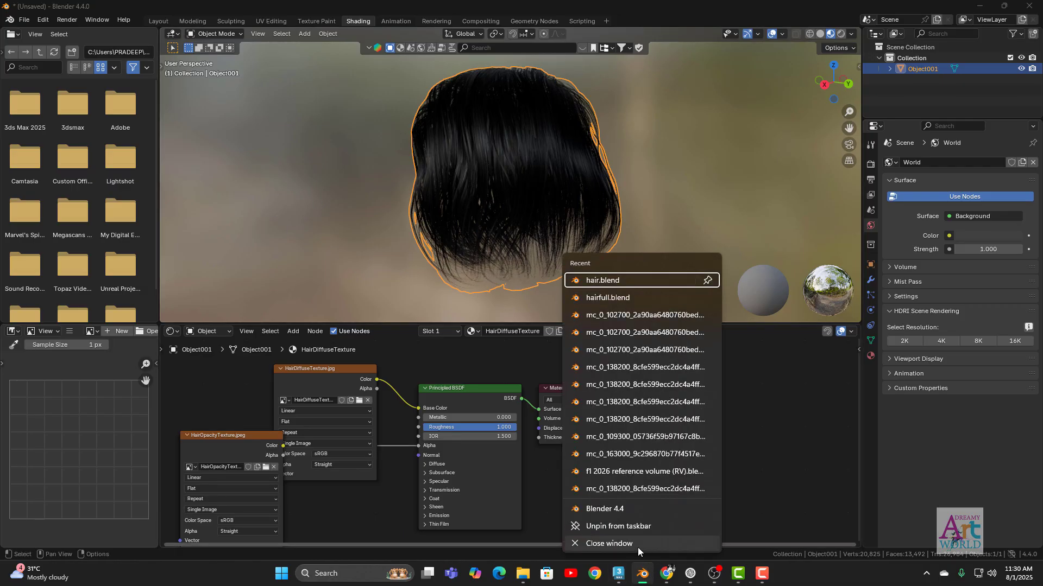
pyautogui.click(611, 509)
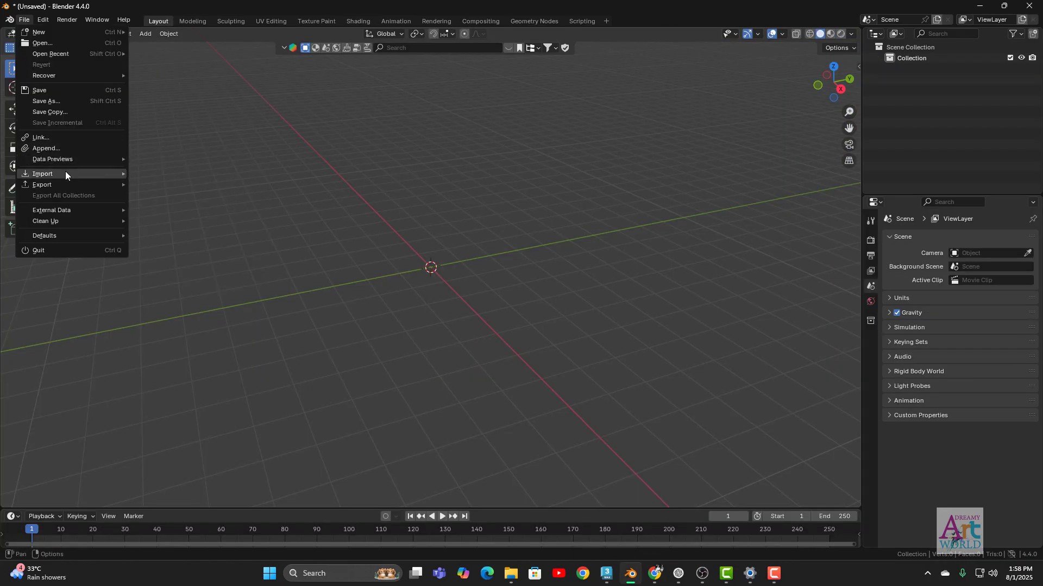
pyautogui.moveTo(83, 166)
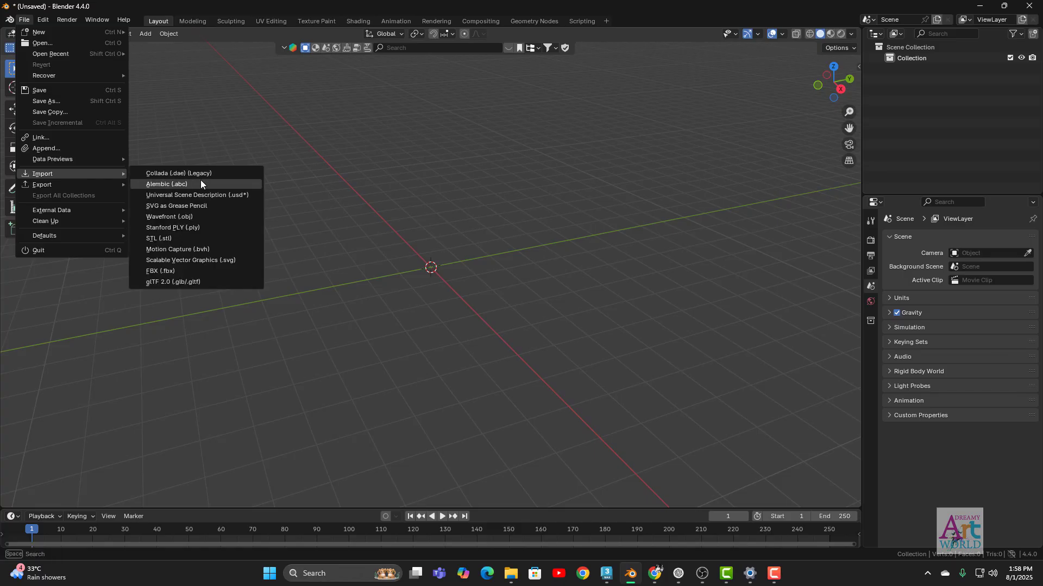
pyautogui.click(190, 217)
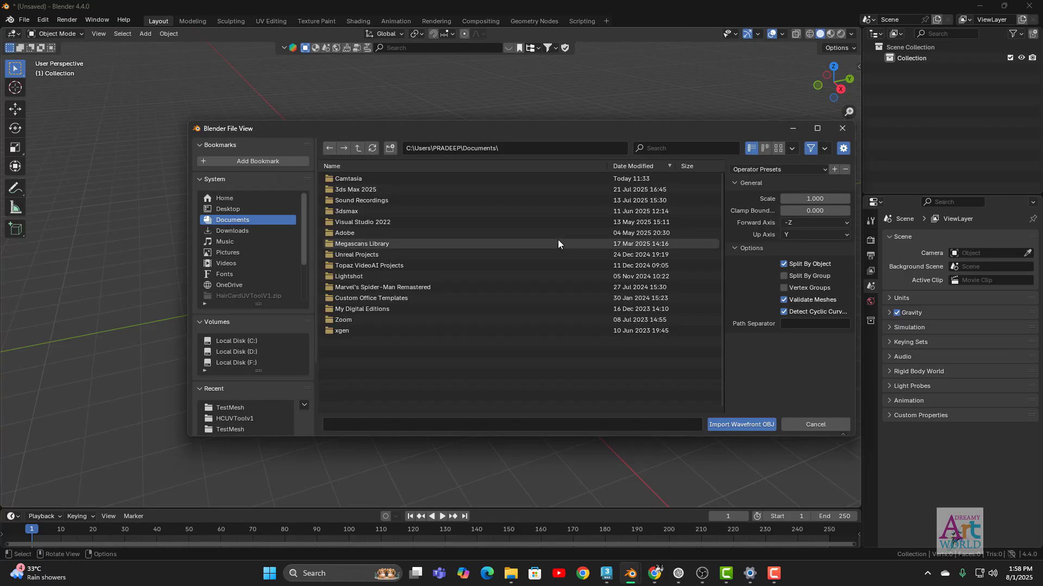
pyautogui.press('super+e')
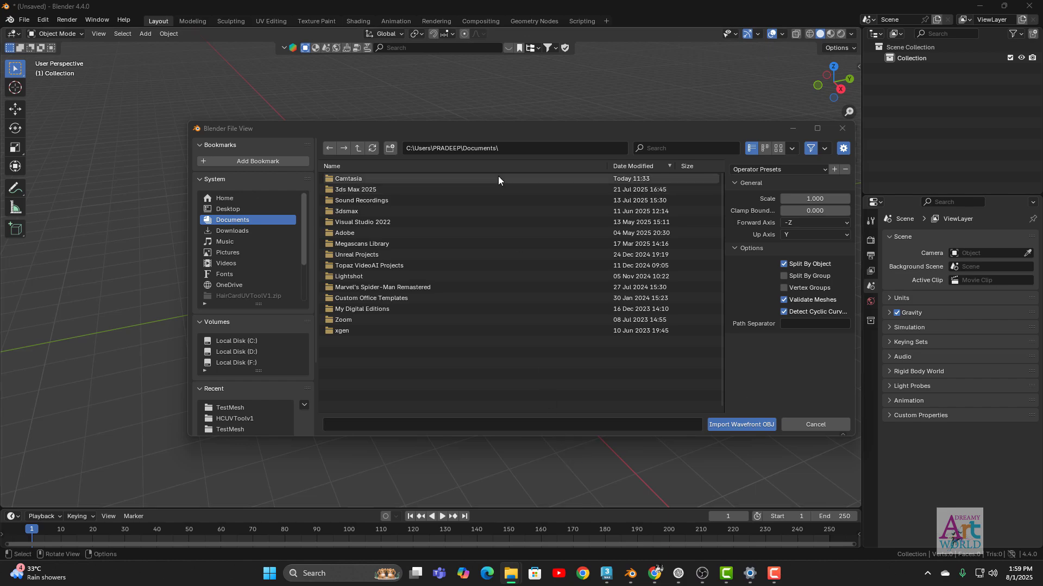
pyautogui.click(506, 150)
pyautogui.hotkey('ctrl', 'v')
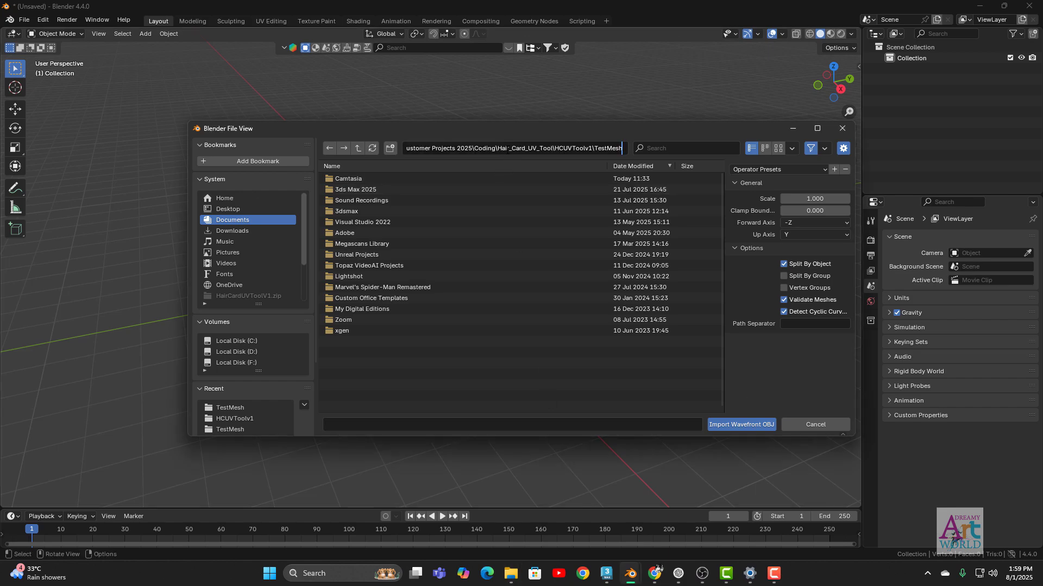
pyautogui.press('Return')
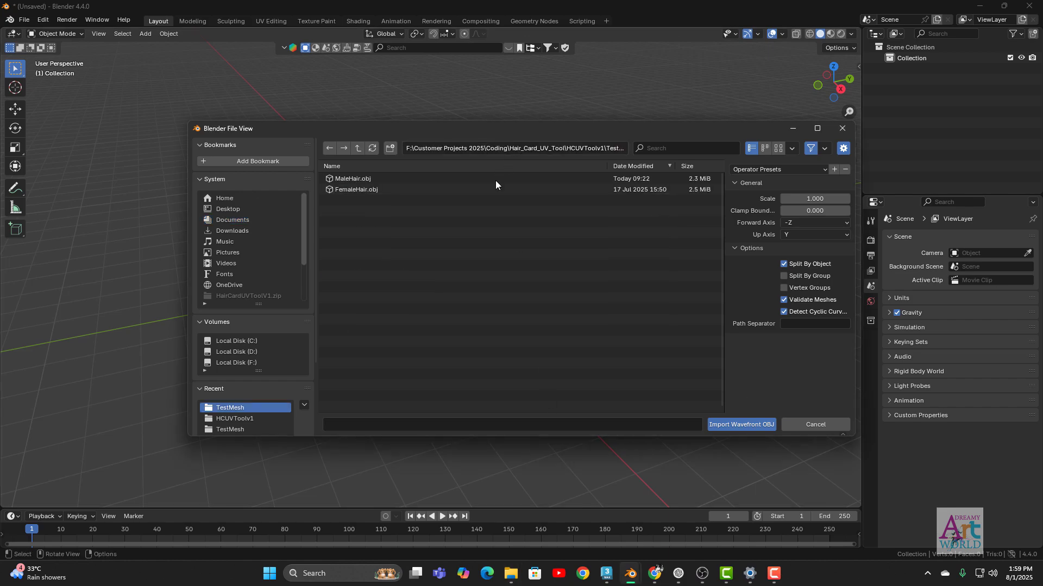
pyautogui.doubleClick(364, 180)
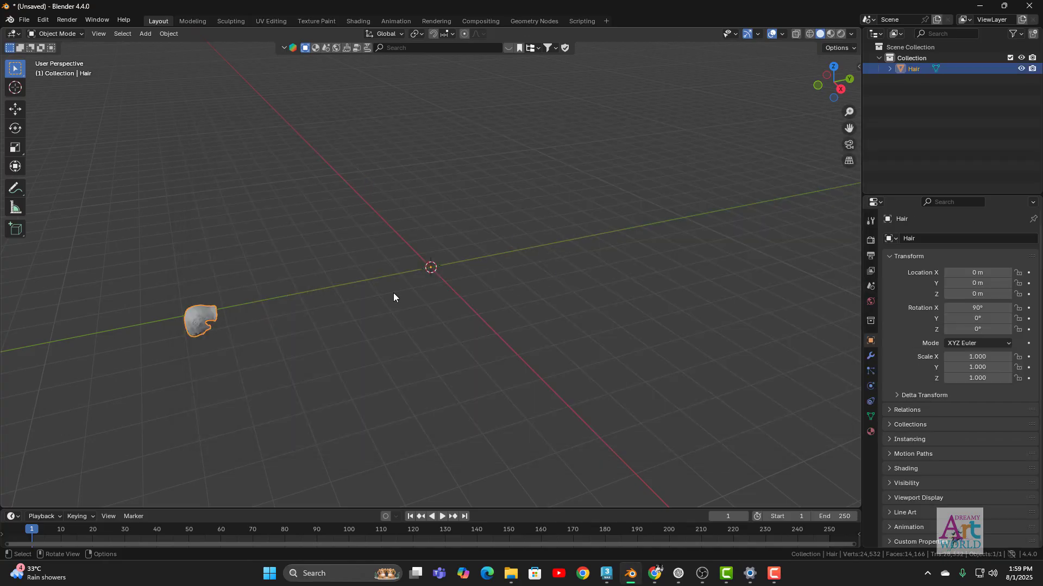
# Step: Rotate the imported hair object by -90° around the global X axis
pyautogui.click(15, 166)
pyautogui.moveTo(406, 243); pyautogui.dragTo(477, 213)
pyautogui.click(115, 492)
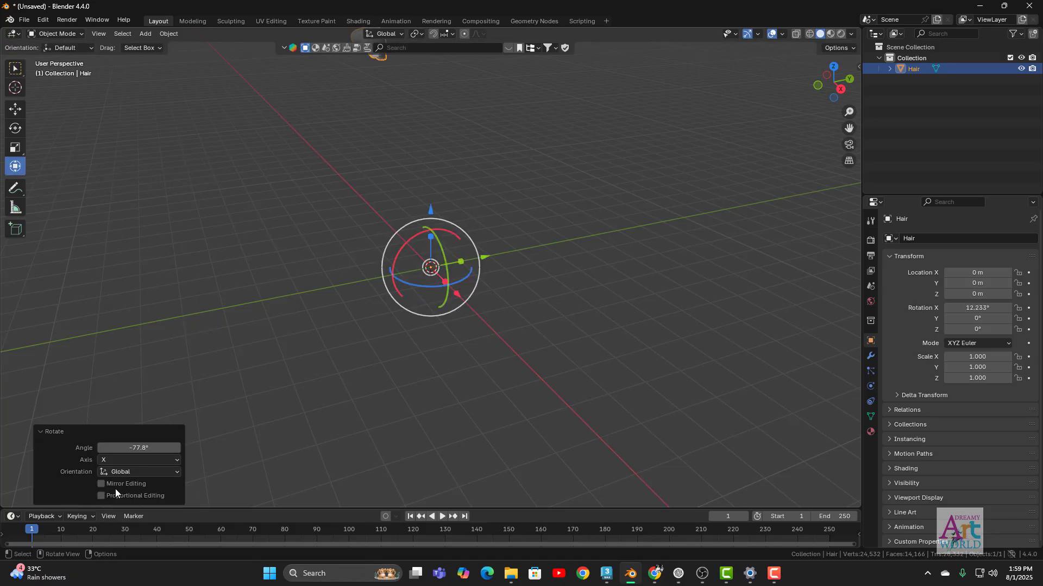
pyautogui.click(163, 447)
pyautogui.write('-90')
pyautogui.press('Return')
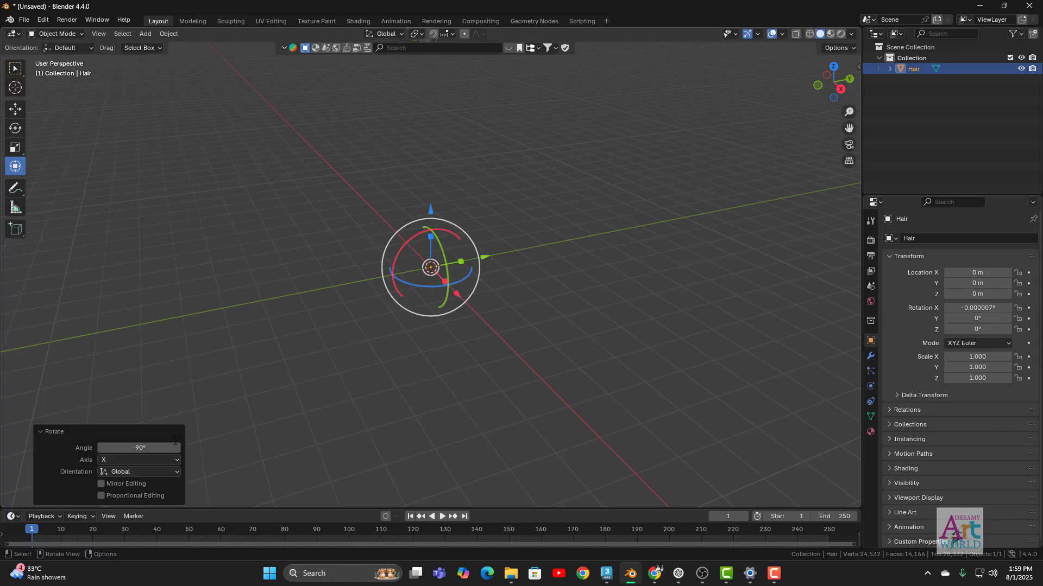
# Step: Switch to the UV Editing workspace and frame the male hair in front orthographic view
pyautogui.moveTo(360, 360); pyautogui.dragTo(431, 356, button='middle')
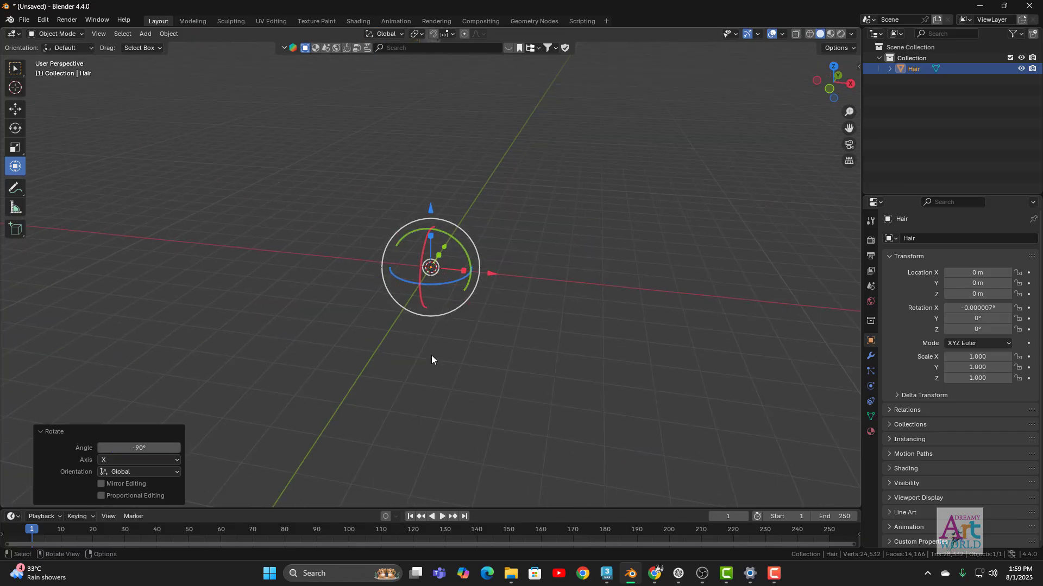
pyautogui.press('KP_1')
pyautogui.press('KP_Decimal')
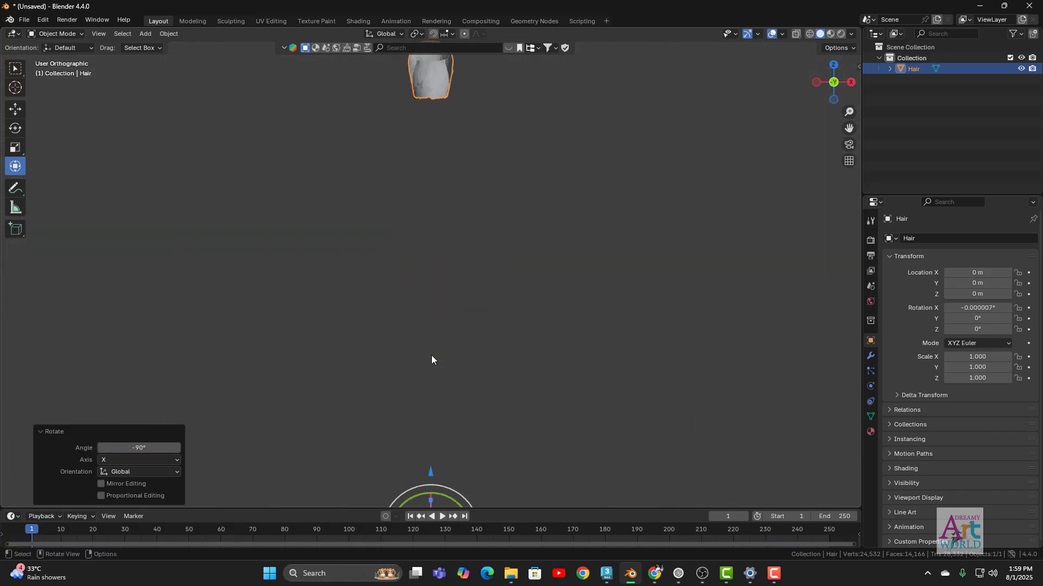
pyautogui.click(278, 21)
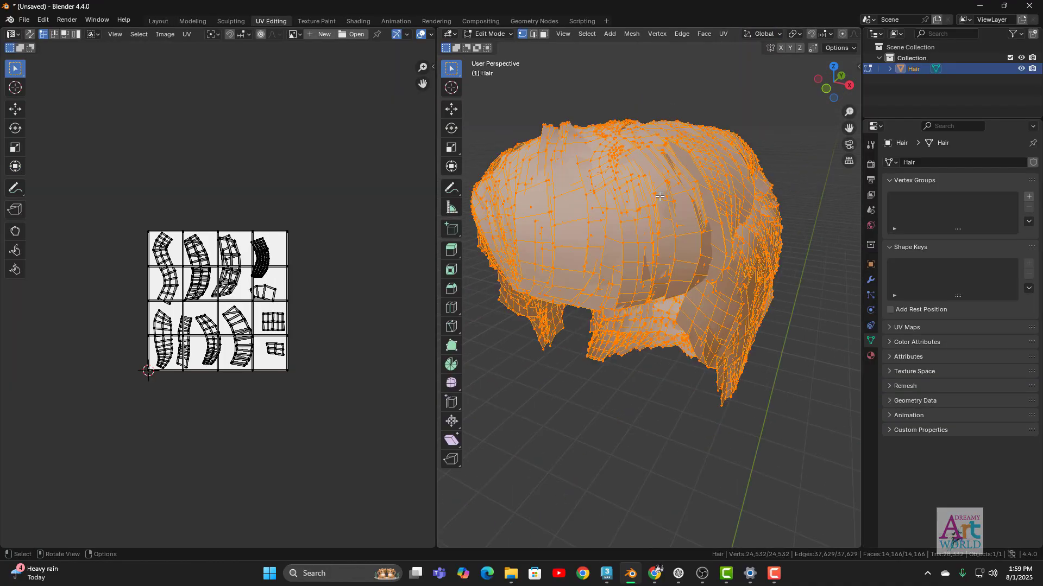
pyautogui.moveTo(641, 282); pyautogui.dragTo(676, 295, button='middle')
pyautogui.press('KP_1')
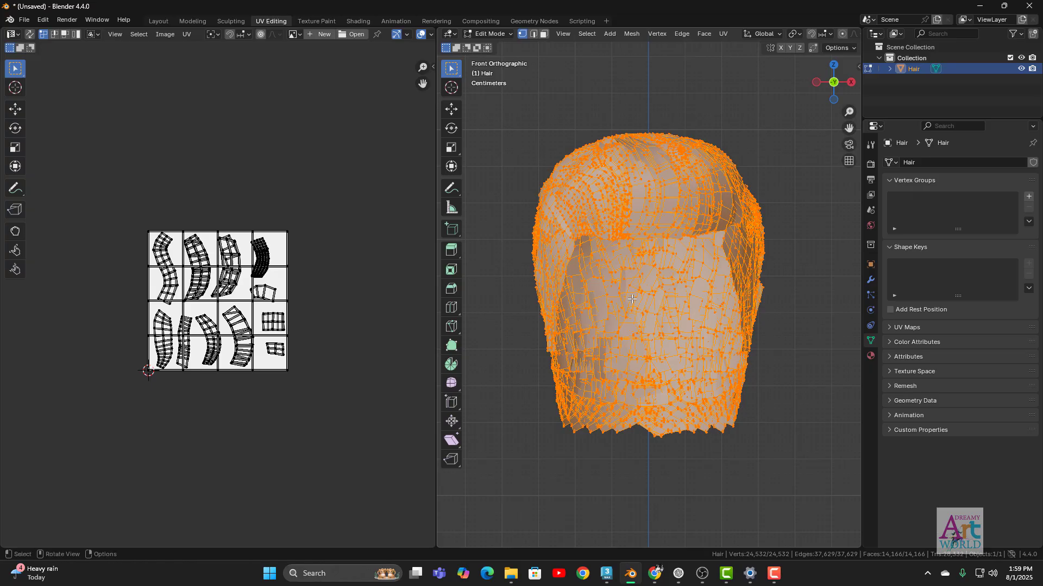
# Step: Show the Hair Card UV tools in the 3D viewport and set the mesh selection mode to faces
pyautogui.press('n')
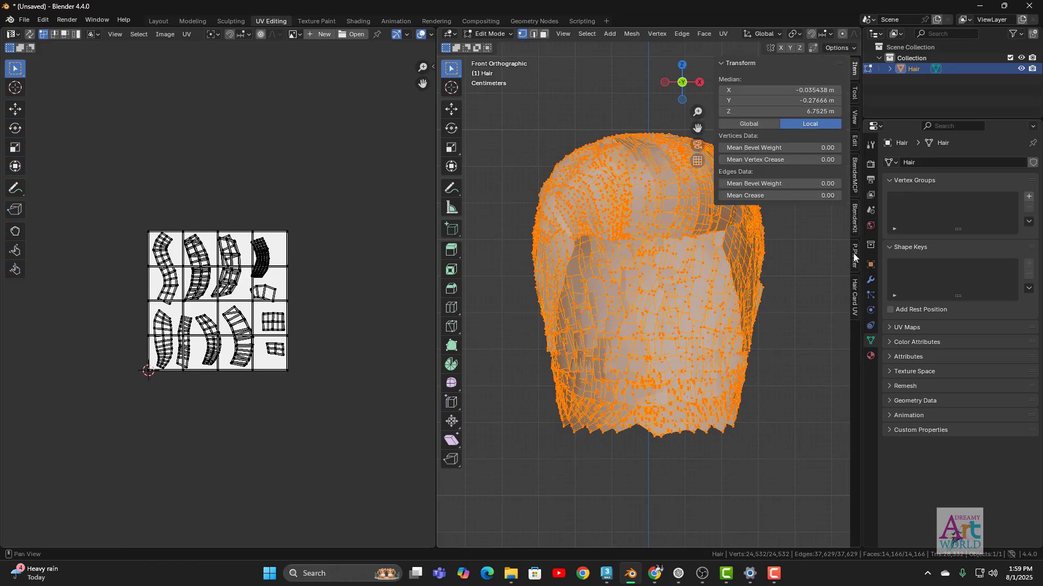
pyautogui.click(852, 284)
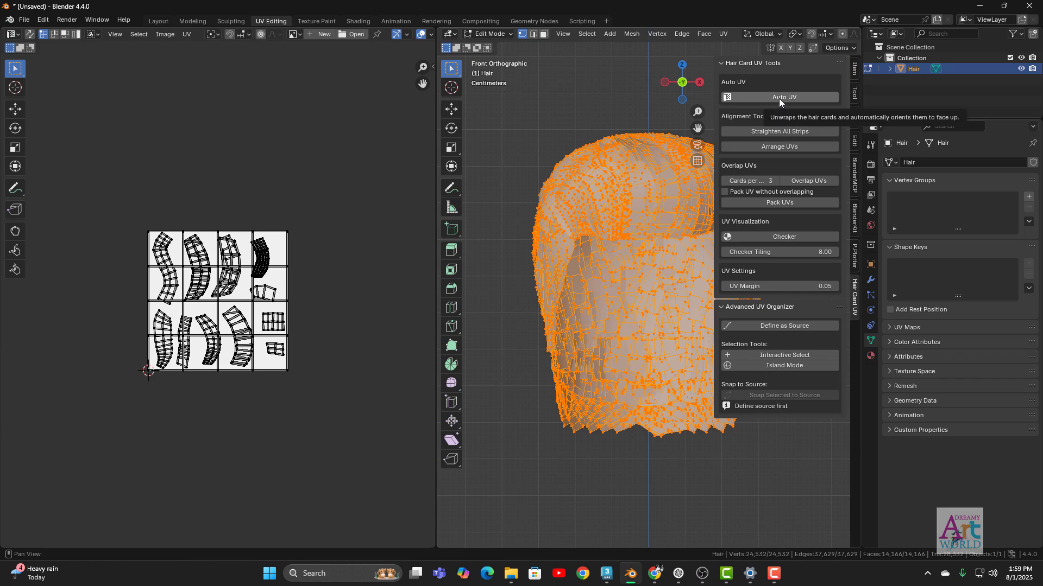
pyautogui.press('3')
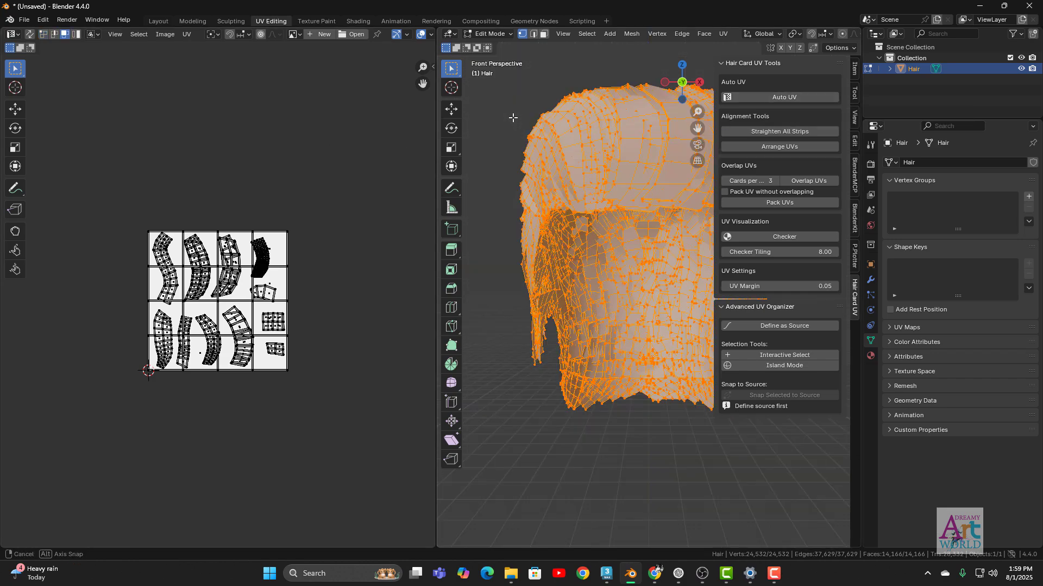
pyautogui.moveTo(558, 143); pyautogui.dragTo(549, 118, button='middle')
pyautogui.press('KP_5')
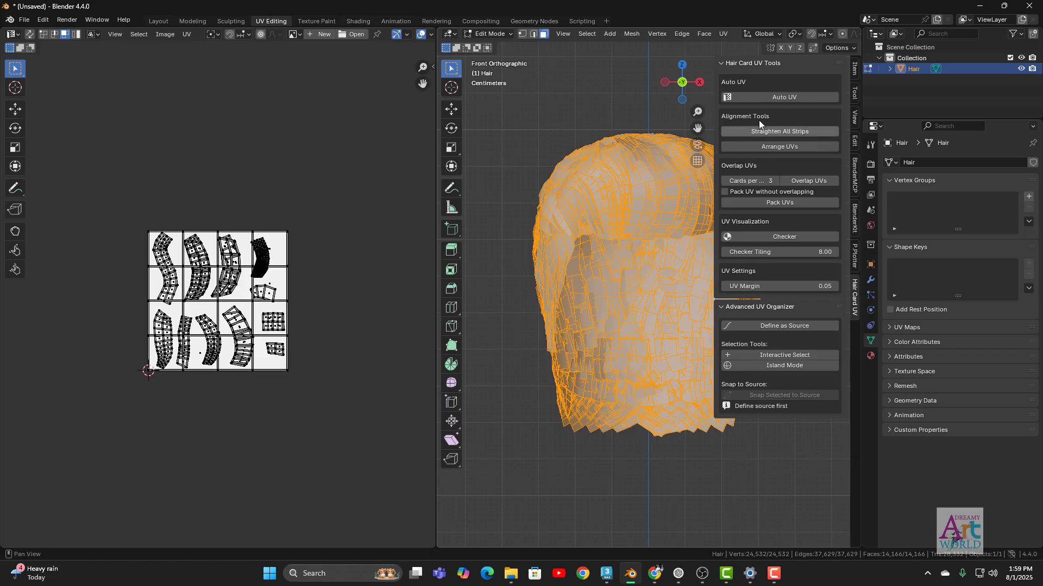
# Step: Unwrap the hair cards with Auto UV, straighten all strips and inspect the UV islands
pyautogui.click(776, 98)
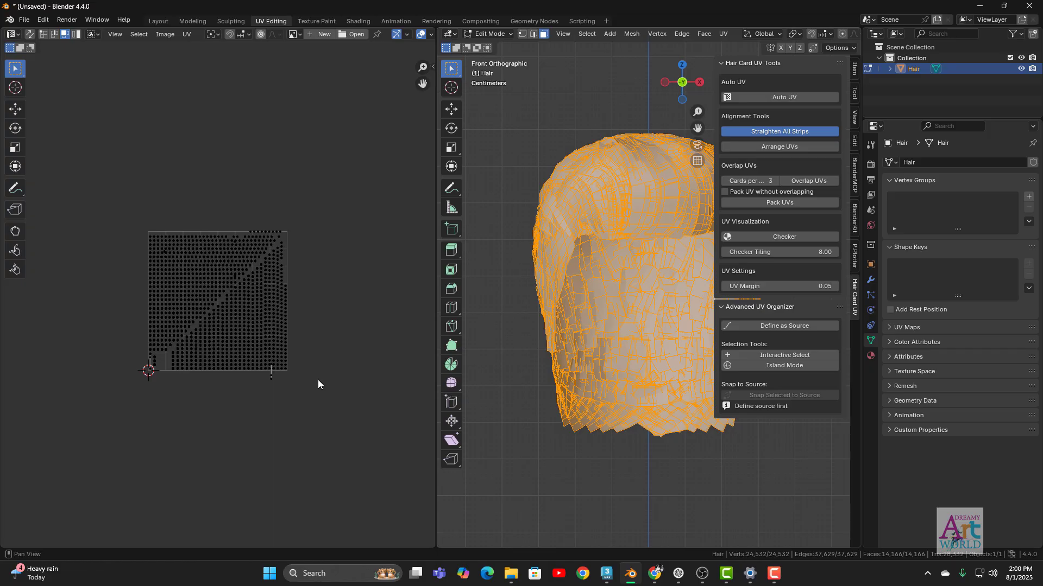
pyautogui.scroll(-11, 211, 354)
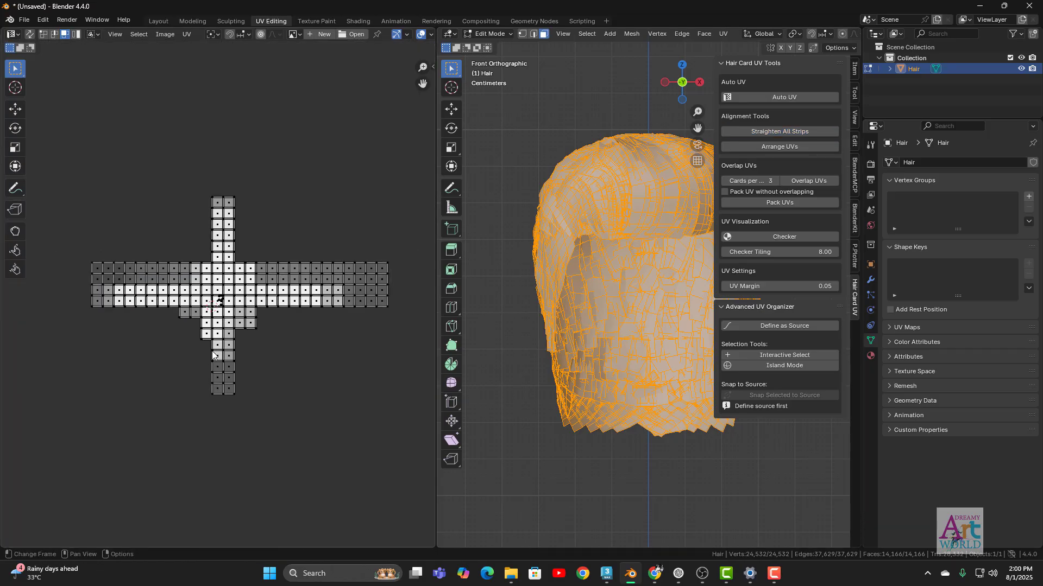
pyautogui.scroll(2, 213, 328)
pyautogui.moveTo(226, 324); pyautogui.dragTo(262, 306, button='middle')
pyautogui.scroll(2, 220, 359)
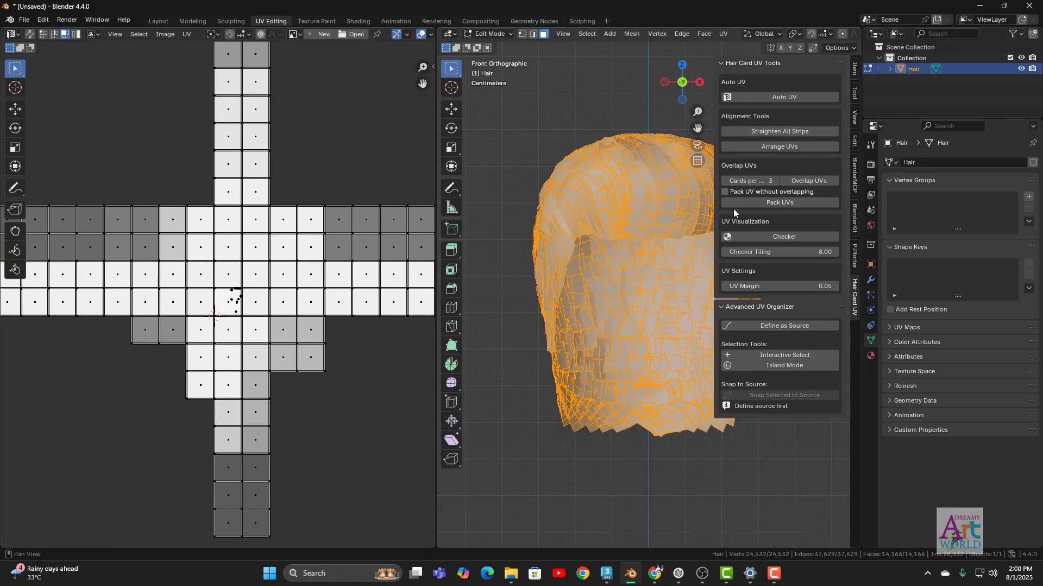
# Step: Pack the hair-card UVs with Pack UV without overlapping enabled and inspect the spacing of the islands
pyautogui.click(741, 193)
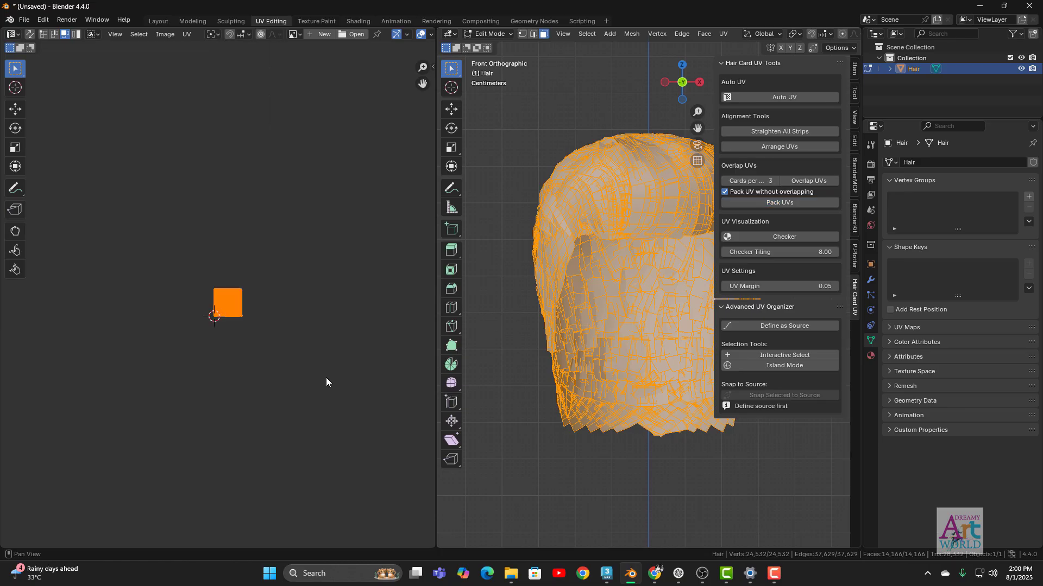
pyautogui.scroll(10, 230, 302)
pyautogui.scroll(8, 257, 299)
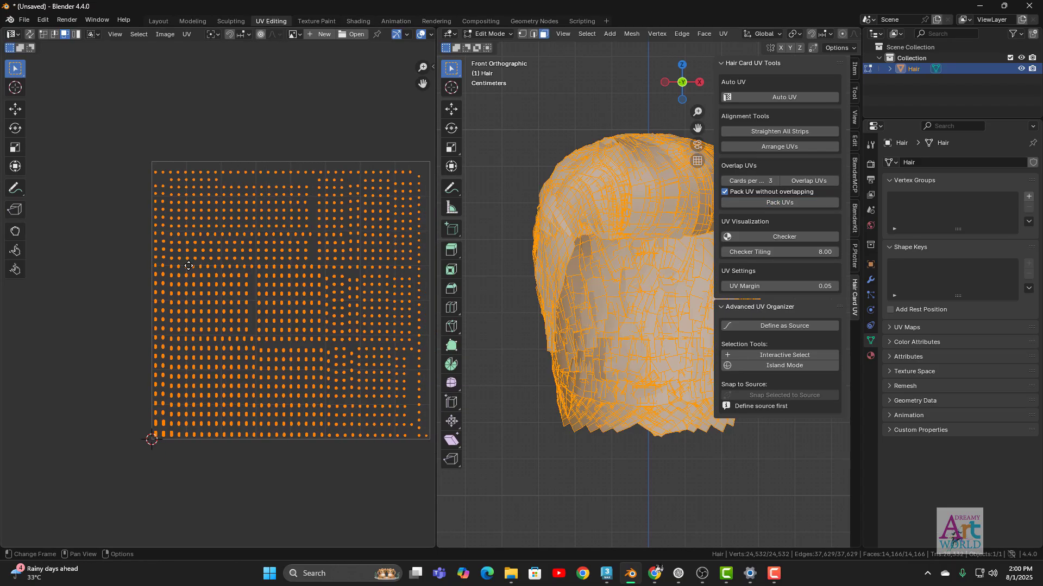
pyautogui.scroll(3, 291, 344)
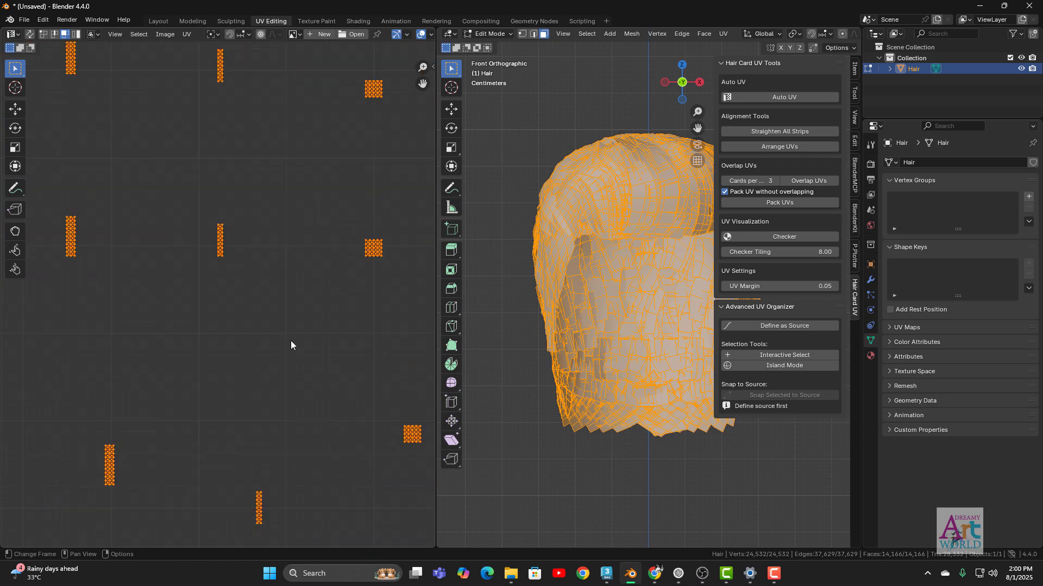
pyautogui.scroll(-8, 291, 344)
pyautogui.scroll(-1, 262, 347)
pyautogui.moveTo(262, 347); pyautogui.dragTo(364, 363, button='middle')
pyautogui.scroll(3, 353, 320)
pyautogui.moveTo(429, 253); pyautogui.dragTo(300, 330, button='middle')
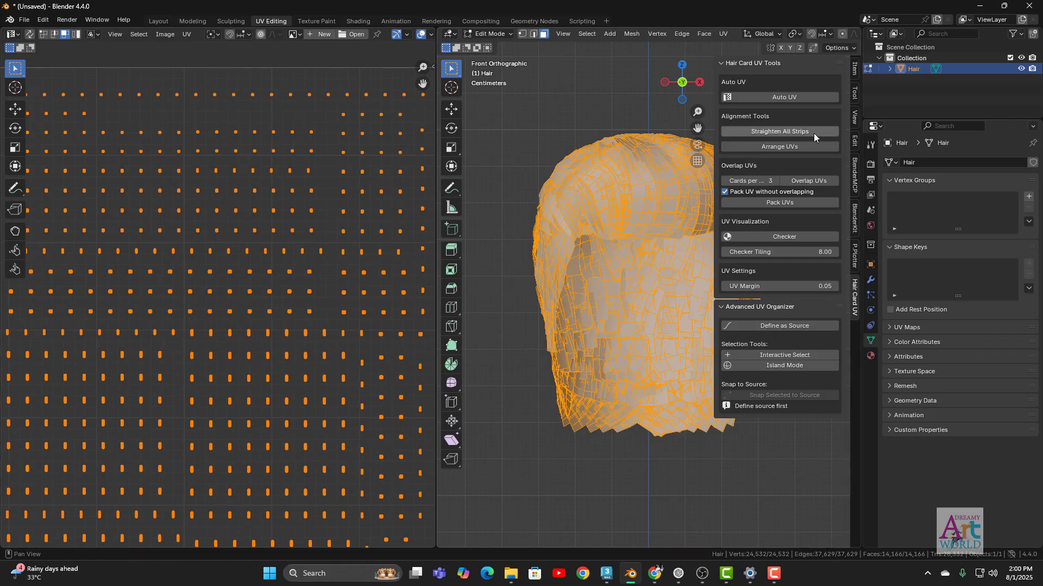
# Step: Run Arrange UVs on the male hair's card islands
pyautogui.click(773, 146)
pyautogui.scroll(-12, 216, 372)
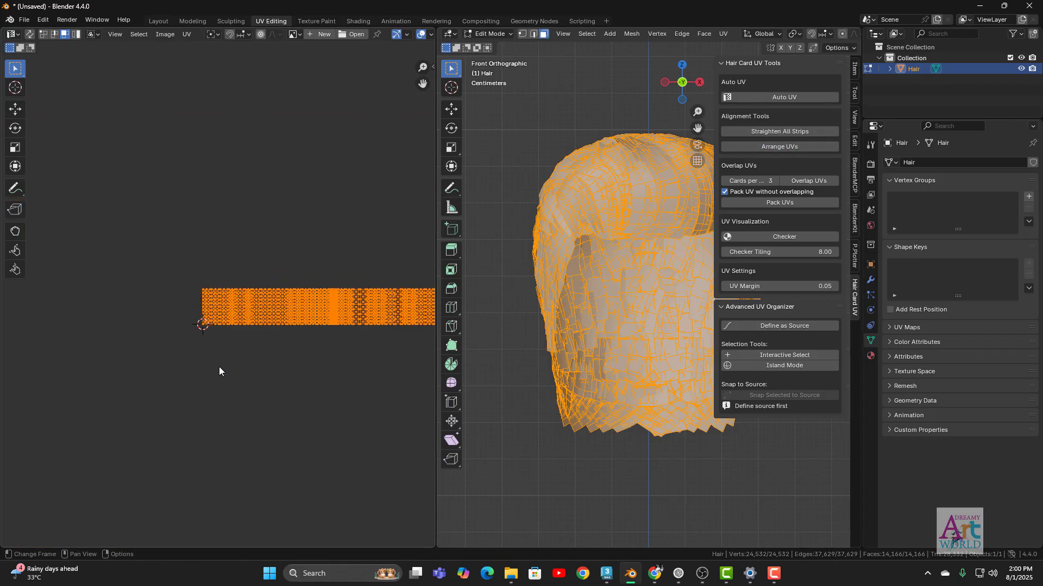
# Step: Select the lower-right face of a large two-by-two square UV island and define it as the source
pyautogui.moveTo(161, 363); pyautogui.dragTo(1, 364, button='middle')
pyautogui.scroll(10, 272, 338)
pyautogui.moveTo(272, 340); pyautogui.dragTo(383, 321, button='middle')
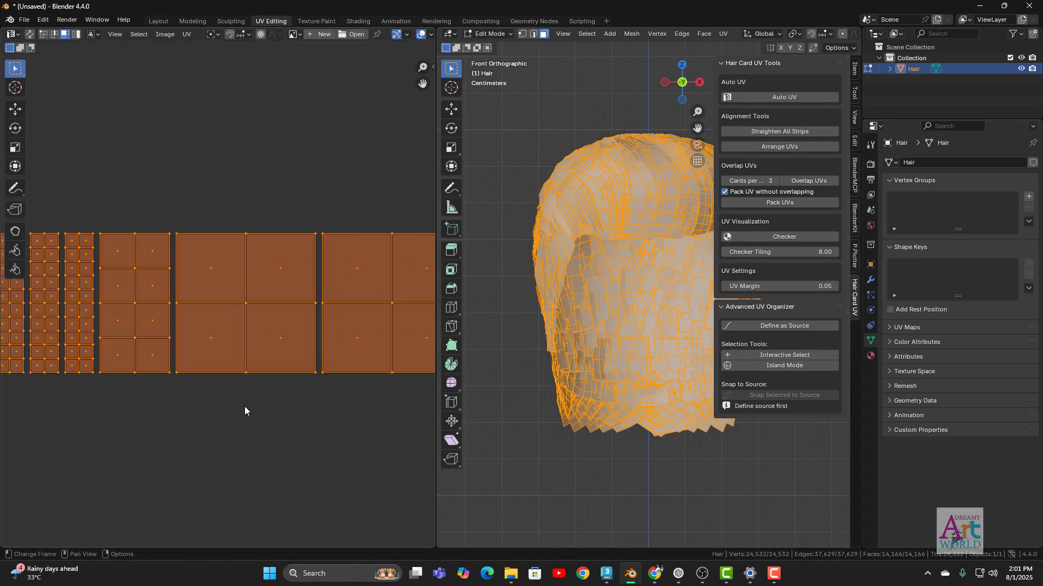
pyautogui.click(244, 407)
pyautogui.click(266, 321)
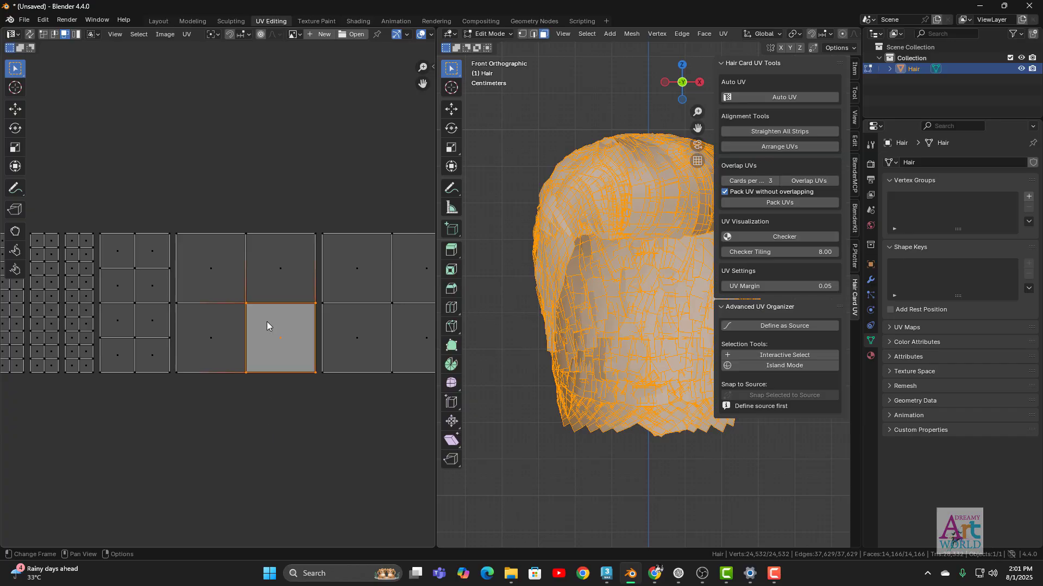
pyautogui.click(782, 326)
# Step: Start Interactive Select for UV islands and enable Island Mode
pyautogui.moveTo(413, 351); pyautogui.dragTo(279, 368, button='middle')
pyautogui.click(279, 367)
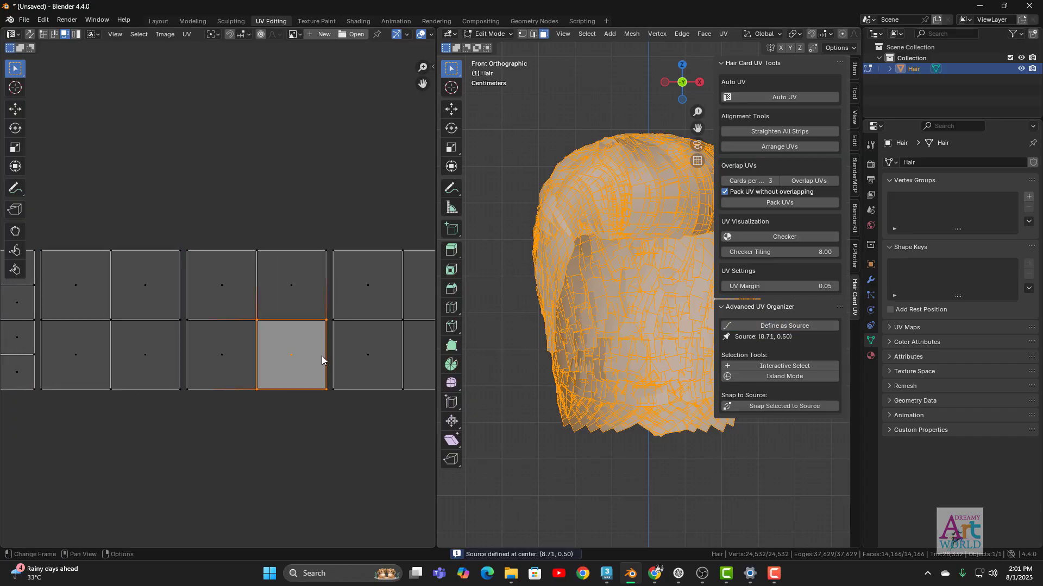
pyautogui.click(784, 366)
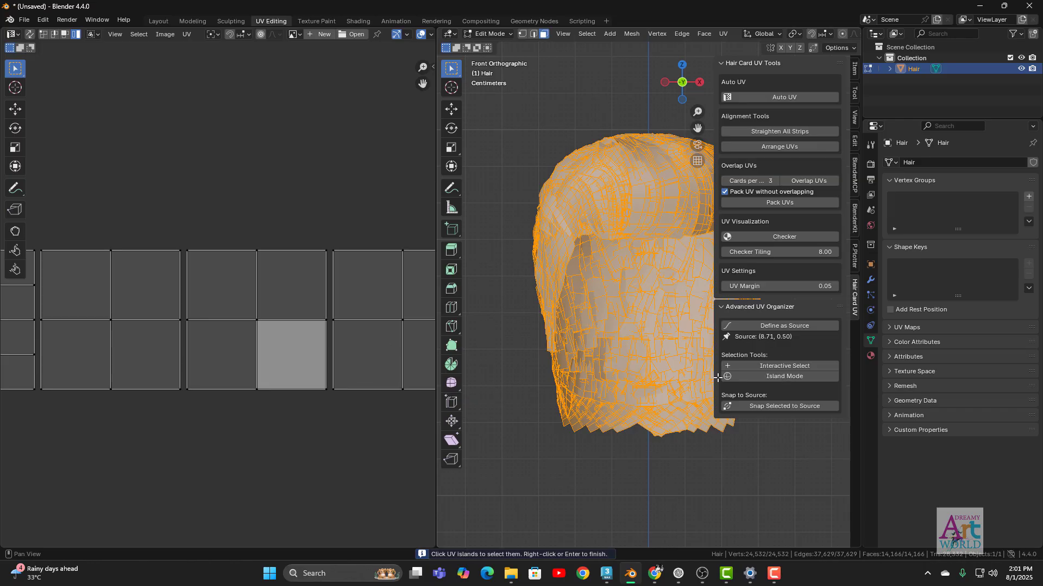
pyautogui.click(797, 377)
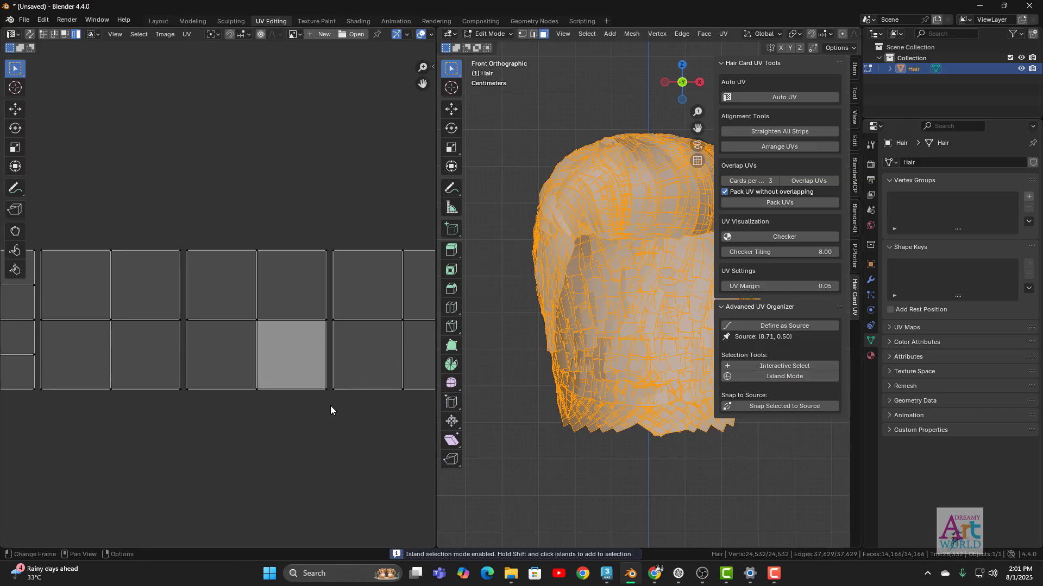
# Step: Select the large square islands around and including the source island and snap them to the source
pyautogui.scroll(-2, 205, 405)
pyautogui.moveTo(161, 414); pyautogui.dragTo(365, 328)
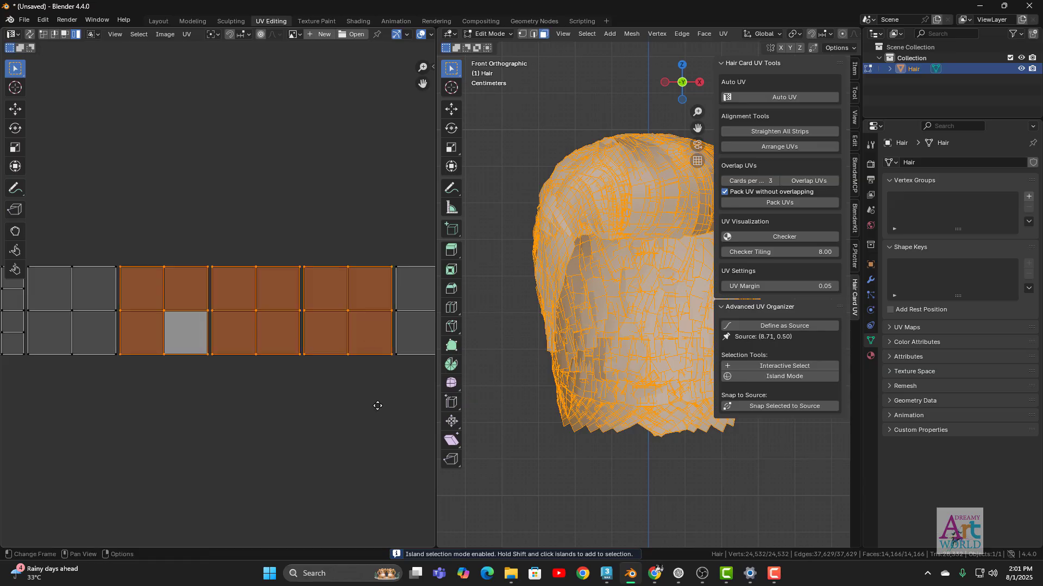
pyautogui.scroll(-2, 227, 402)
pyautogui.moveTo(208, 382); pyautogui.dragTo(267, 325)
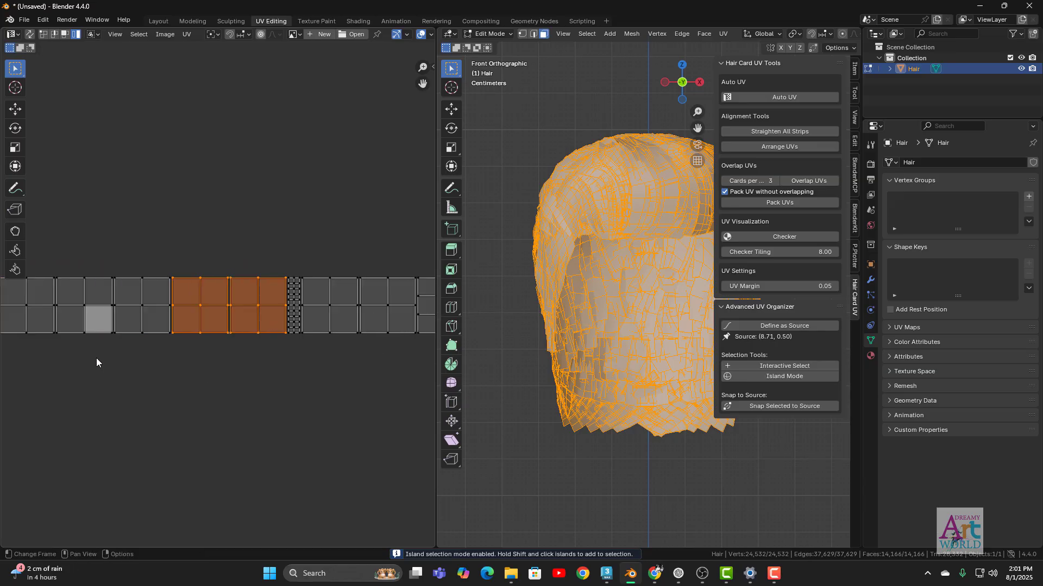
pyautogui.moveTo(96, 362); pyautogui.dragTo(264, 311)
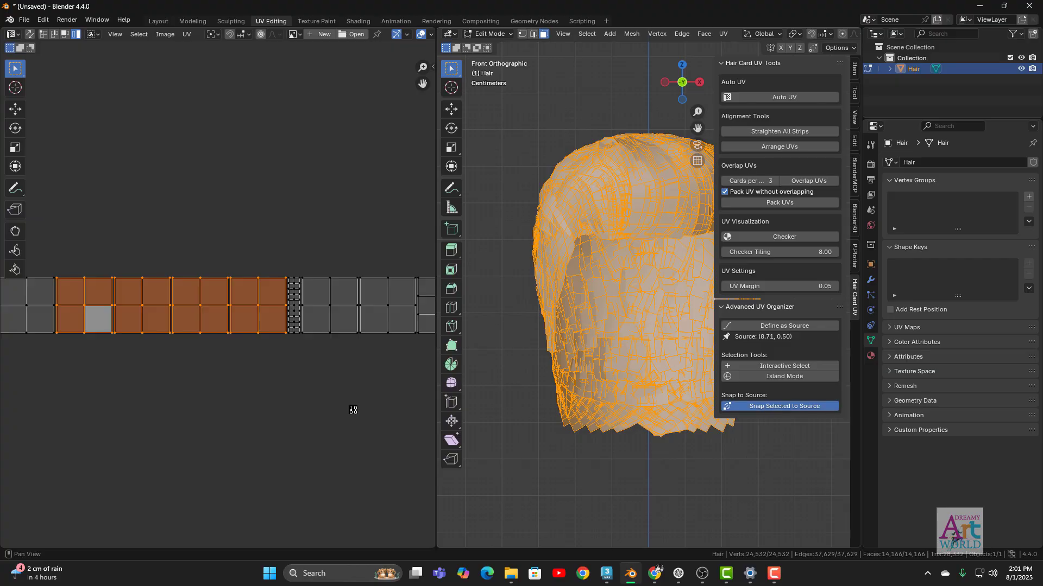
pyautogui.click(800, 406)
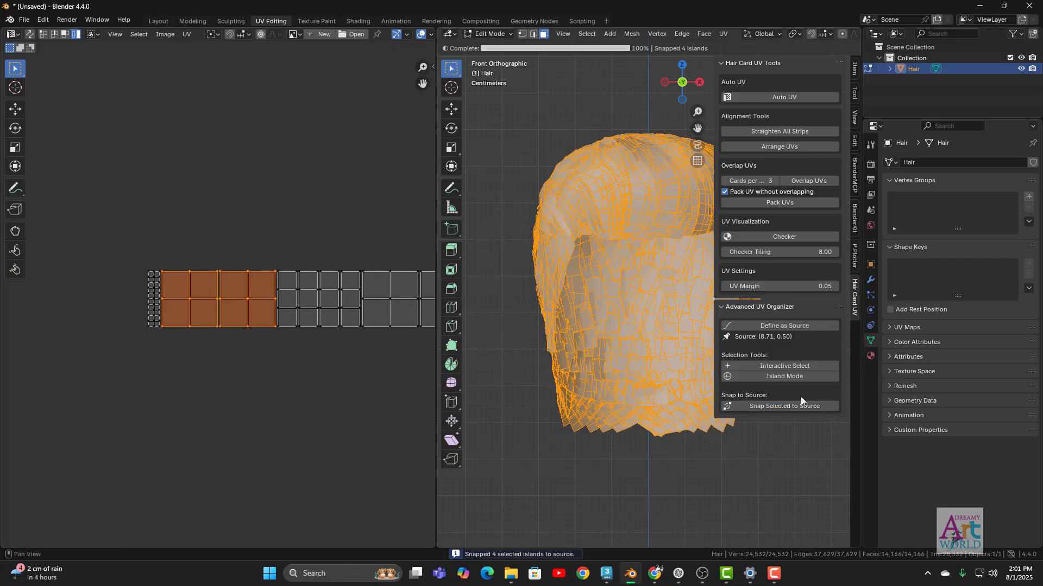
# Step: Snap the selected pair of square islands, plus the next run of squares in the row, to the source
pyautogui.click(790, 406)
pyautogui.moveTo(184, 372); pyautogui.dragTo(421, 326)
pyautogui.click(780, 408)
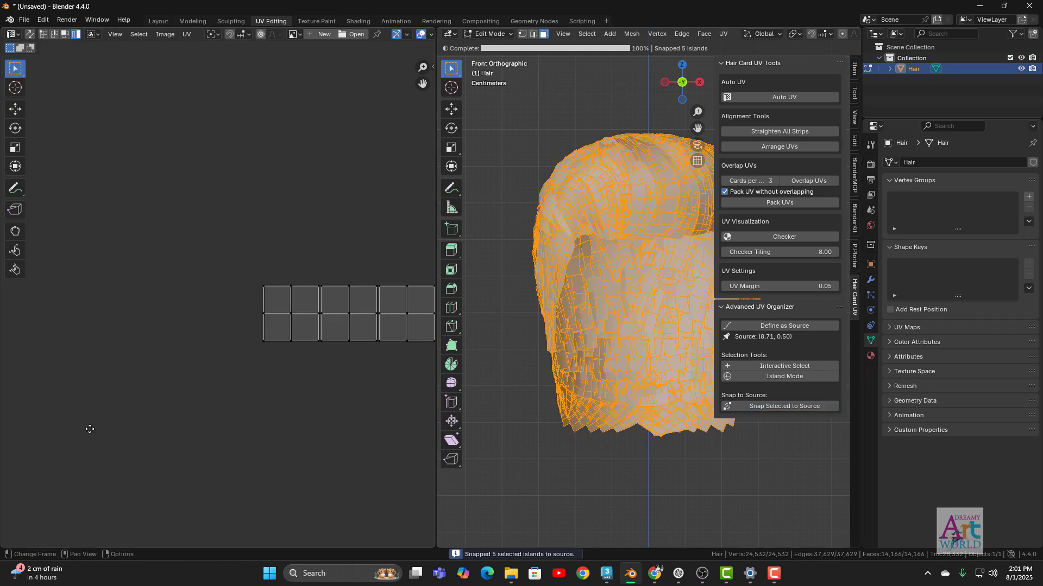
# Step: Select further square islands along the row in batches, including a single remaining one, and snap each batch to the source
pyautogui.scroll(-1, 217, 379)
pyautogui.moveTo(151, 386); pyautogui.dragTo(423, 311)
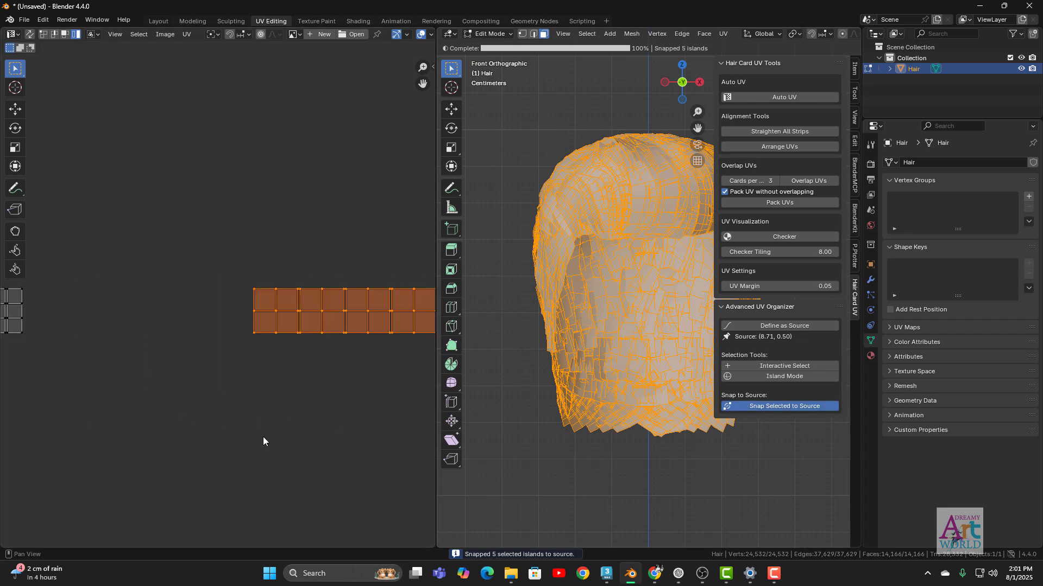
pyautogui.moveTo(66, 403); pyautogui.dragTo(208, 300)
pyautogui.click(763, 407)
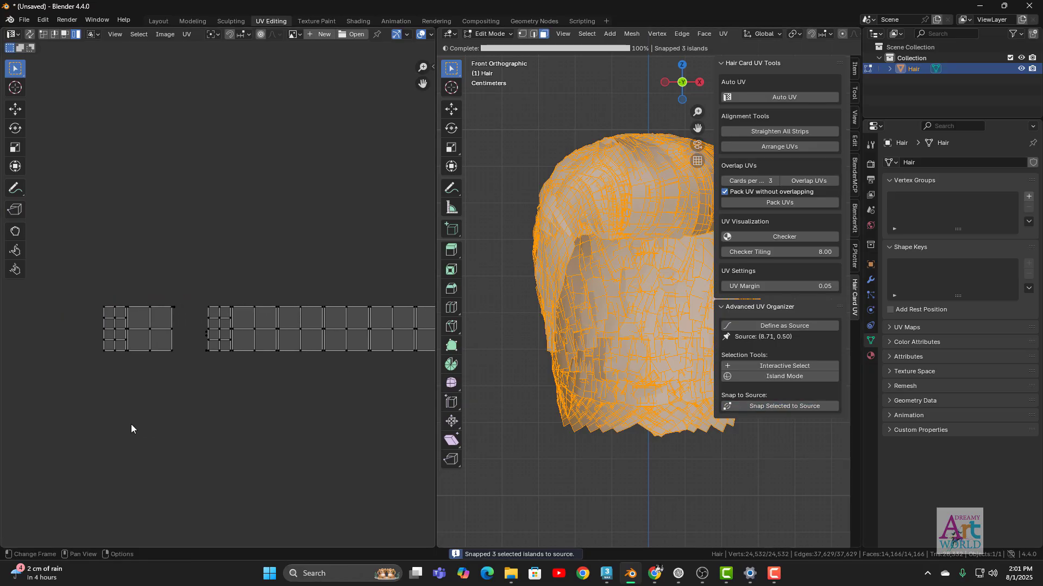
pyautogui.moveTo(163, 396); pyautogui.dragTo(195, 327)
pyautogui.click(764, 408)
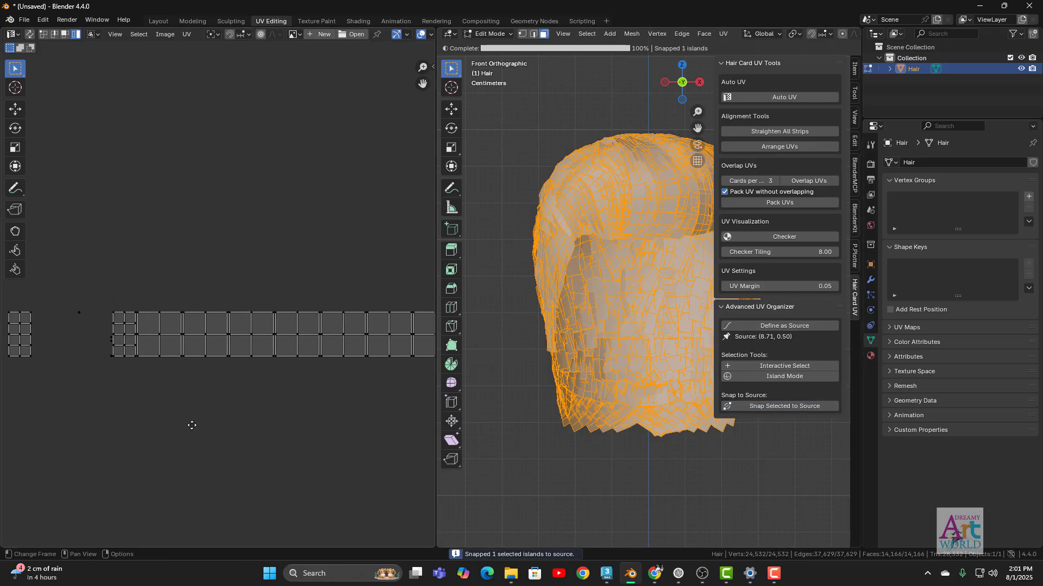
# Step: Select the long continuous run of large square islands, undoing the accidental deselection, and snap the whole run to the source
pyautogui.moveTo(192, 425); pyautogui.dragTo(143, 424, button='middle')
pyautogui.moveTo(126, 380); pyautogui.dragTo(434, 338)
pyautogui.moveTo(356, 385); pyautogui.dragTo(212, 401, button='middle')
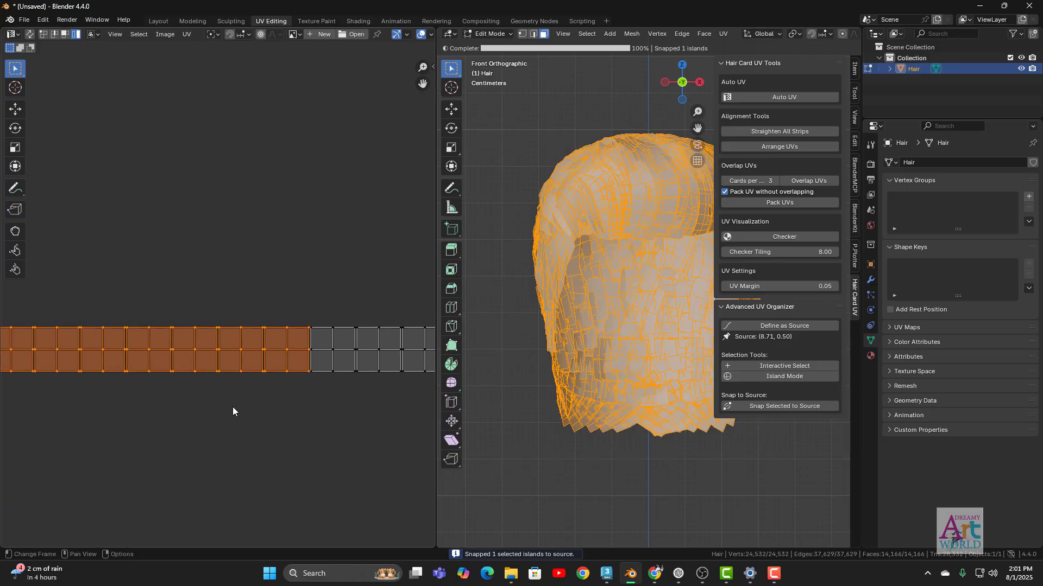
pyautogui.moveTo(200, 403); pyautogui.dragTo(216, 524)
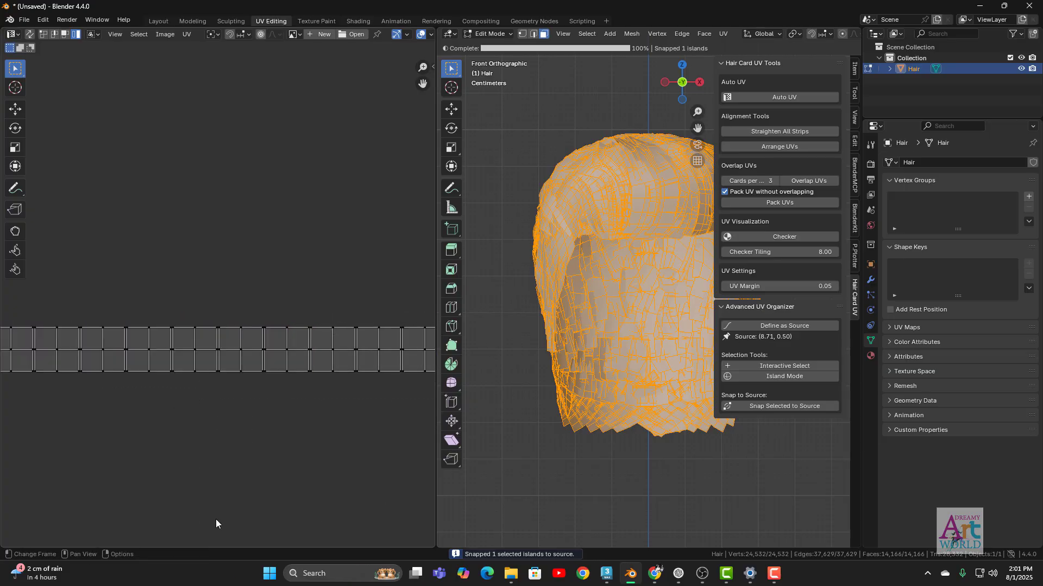
pyautogui.hotkey('ctrl', 'z')
pyautogui.scroll(-3, 228, 438)
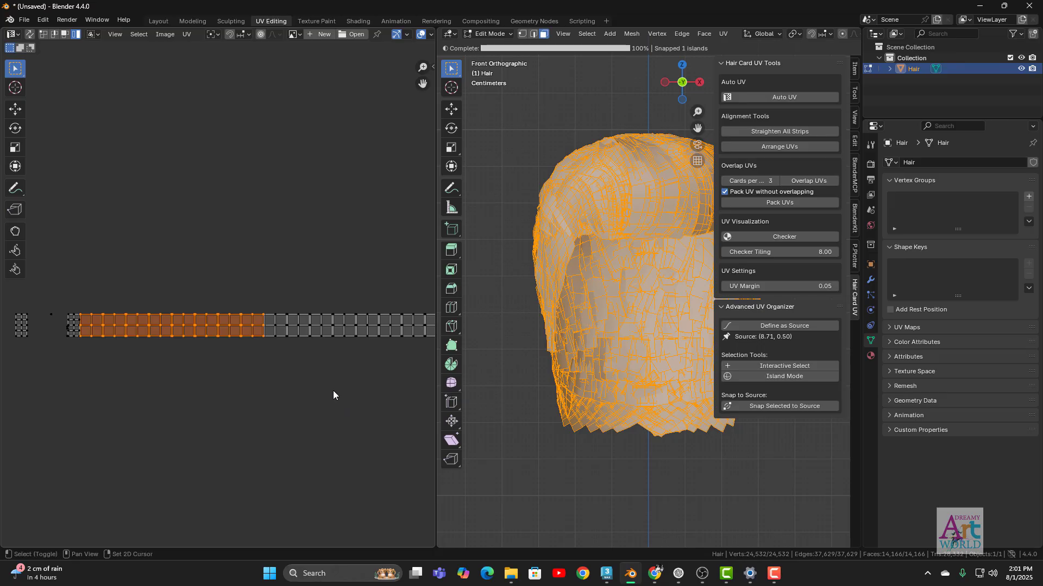
pyautogui.moveTo(334, 391); pyautogui.dragTo(54, 427, button='middle')
pyautogui.moveTo(10, 394); pyautogui.dragTo(385, 347)
pyautogui.click(809, 406)
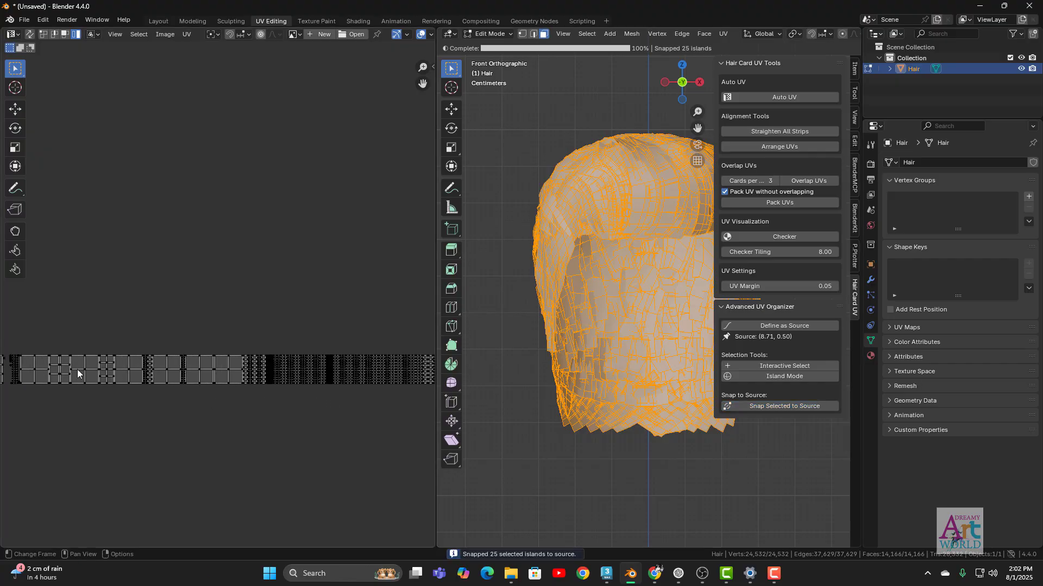
# Step: Select the six separate large squares scattered between the denser islands and snap them to the source
pyautogui.keyDown('shift'); pyautogui.click(83, 341); pyautogui.keyUp('shift')
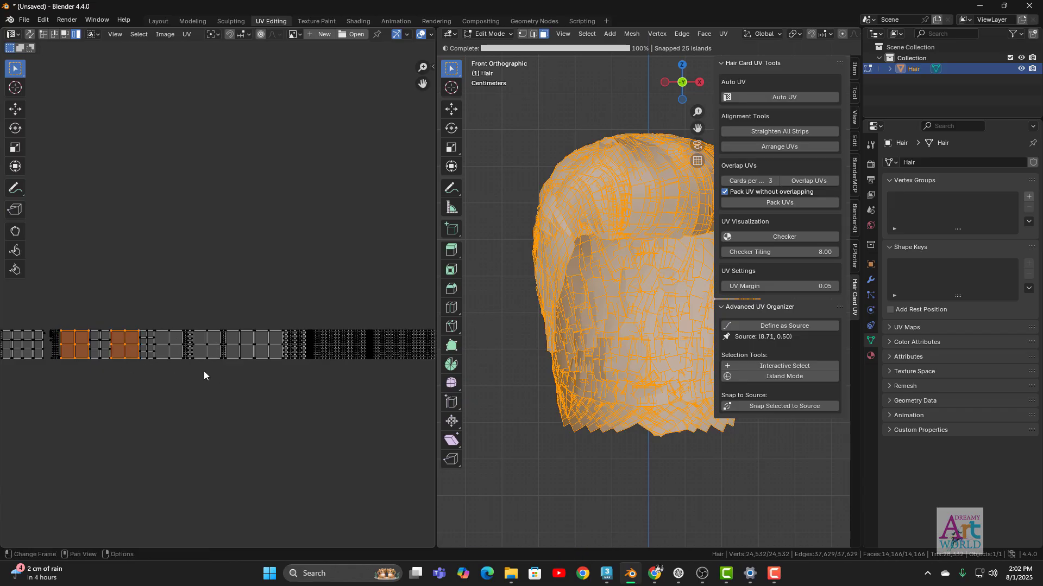
pyautogui.keyDown('shift'); pyautogui.moveTo(205, 370); pyautogui.dragTo(211, 340); pyautogui.keyUp('shift')
pyautogui.keyDown('shift'); pyautogui.moveTo(166, 367); pyautogui.dragTo(179, 348); pyautogui.keyUp('shift')
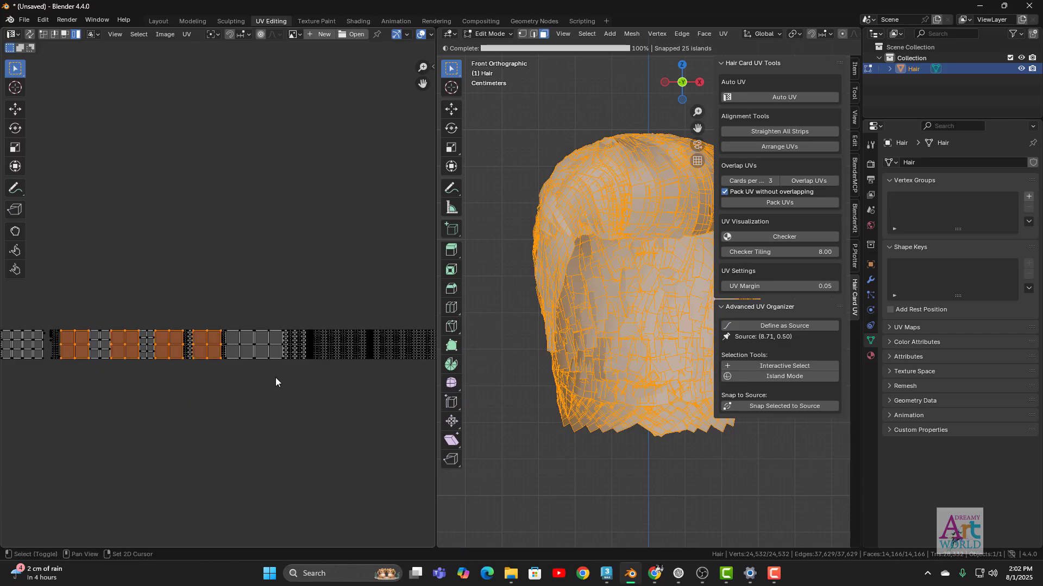
pyautogui.keyDown('shift'); pyautogui.moveTo(243, 369); pyautogui.dragTo(274, 339); pyautogui.keyUp('shift')
pyautogui.click(780, 406)
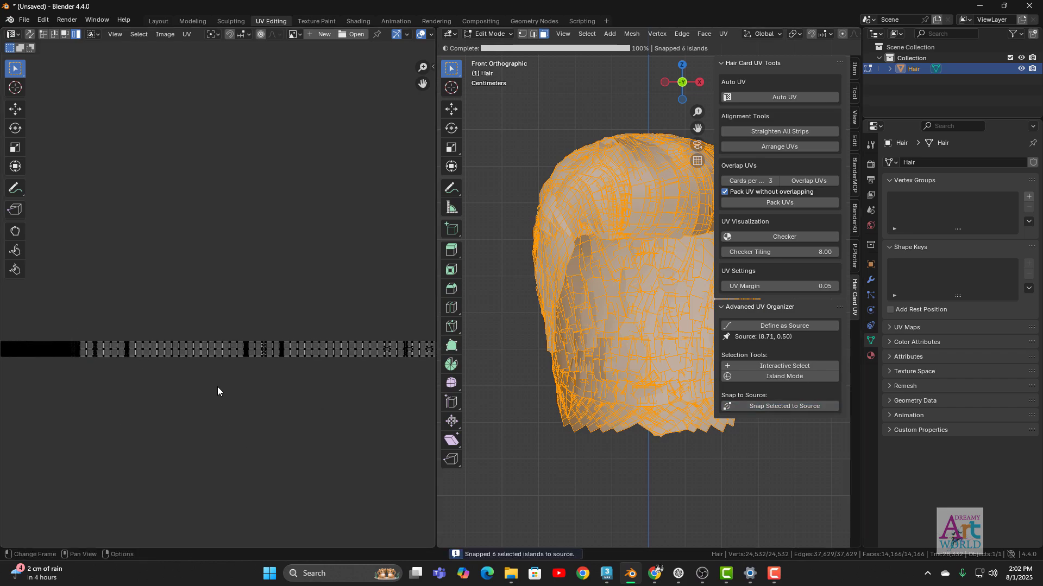
# Step: Add eleven large square islands to the selection beyond the dense block and snap them to the source
pyautogui.scroll(3, 148, 368)
pyautogui.moveTo(135, 378); pyautogui.dragTo(272, 272, button='middle')
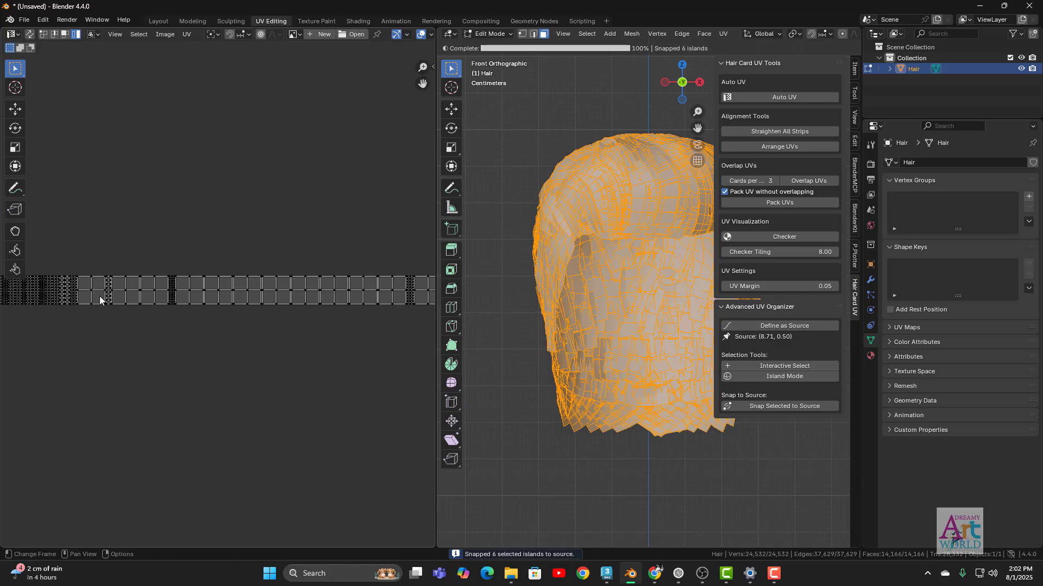
pyautogui.keyDown('shift'); pyautogui.click(161, 293); pyautogui.keyUp('shift')
pyautogui.keyDown('shift'); pyautogui.click(239, 295); pyautogui.keyUp('shift')
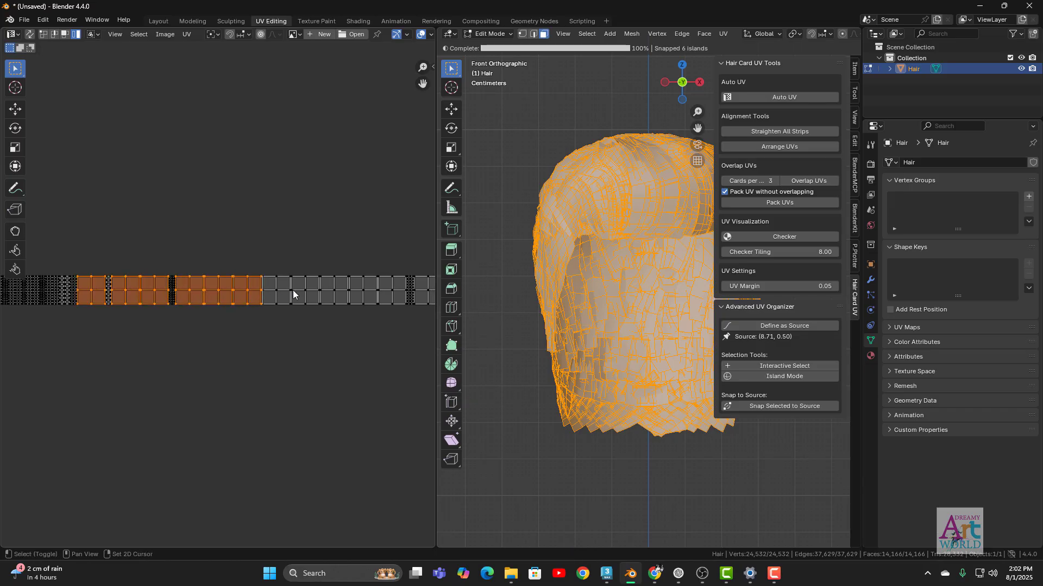
pyautogui.keyDown('shift'); pyautogui.click(343, 293); pyautogui.keyUp('shift')
pyautogui.keyDown('shift'); pyautogui.click(388, 290); pyautogui.keyUp('shift')
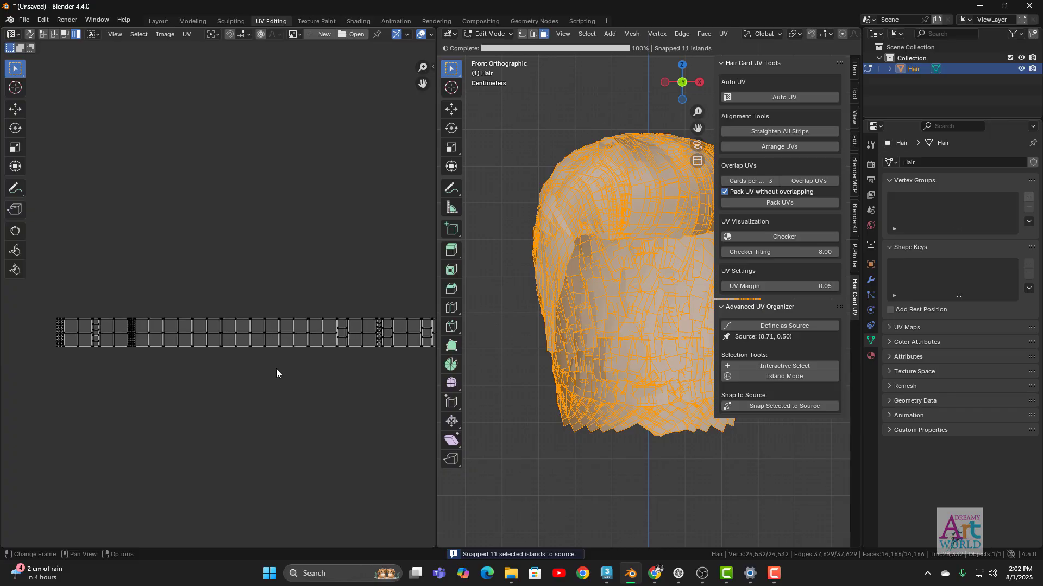
# Step: Gather the next series of large squares, including those past the narrow dense strips, and snap them to the source
pyautogui.keyDown('shift'); pyautogui.click(116, 335); pyautogui.keyUp('shift')
pyautogui.keyDown('shift'); pyautogui.click(149, 332); pyautogui.keyUp('shift')
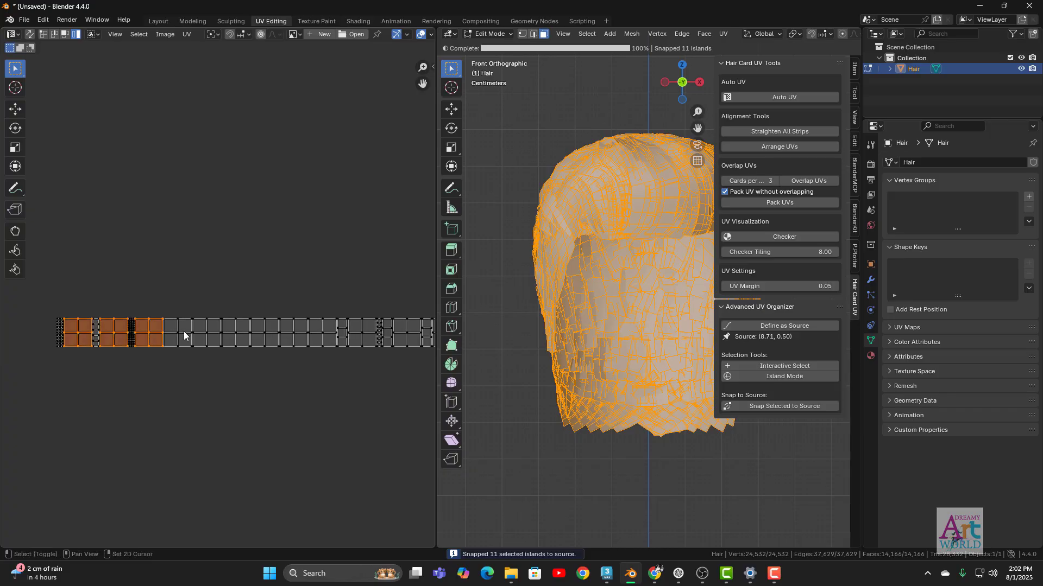
pyautogui.keyDown('shift'); pyautogui.click(182, 331); pyautogui.keyUp('shift')
pyautogui.keyDown('shift'); pyautogui.moveTo(199, 375); pyautogui.dragTo(327, 329); pyautogui.keyUp('shift')
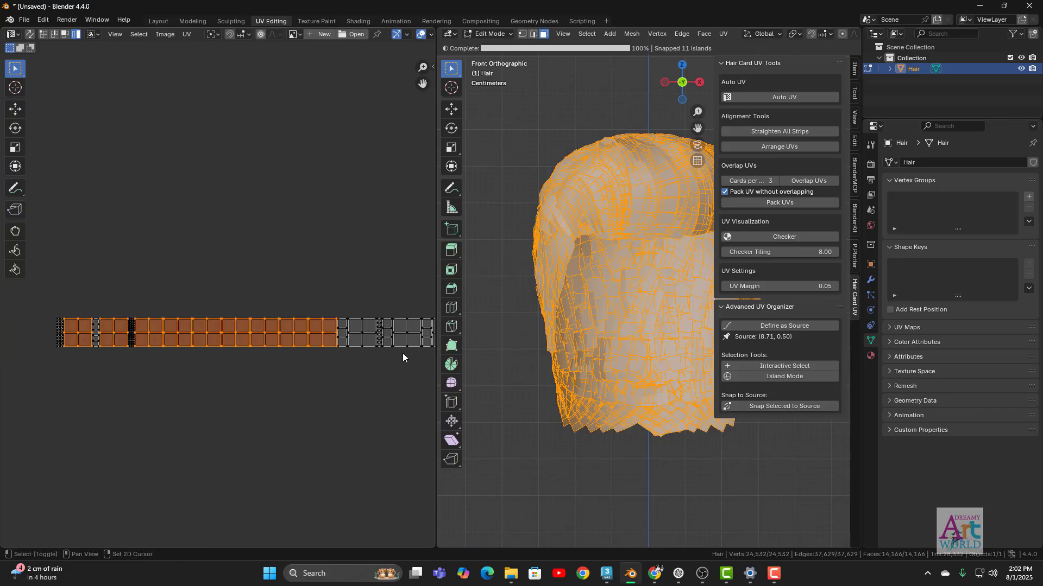
pyautogui.press('b')
pyautogui.moveTo(365, 367); pyautogui.dragTo(359, 325)
pyautogui.keyDown('shift'); pyautogui.moveTo(402, 362); pyautogui.dragTo(412, 331); pyautogui.keyUp('shift')
pyautogui.click(796, 408)
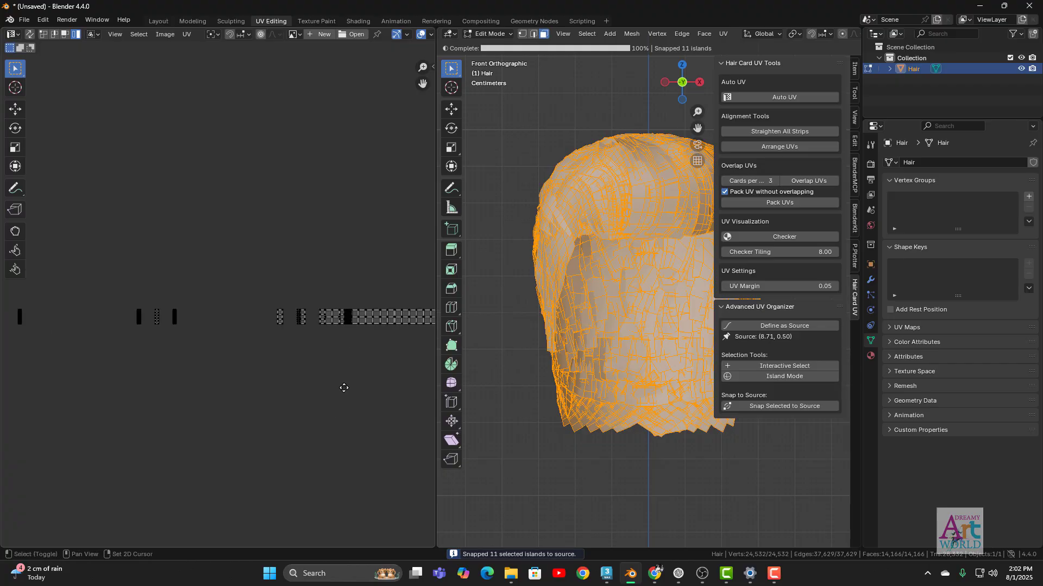
# Step: Snap the isolated square before the narrow dense strip and the nine squares following that strip to the source
pyautogui.scroll(1, 108, 404)
pyautogui.click(66, 376)
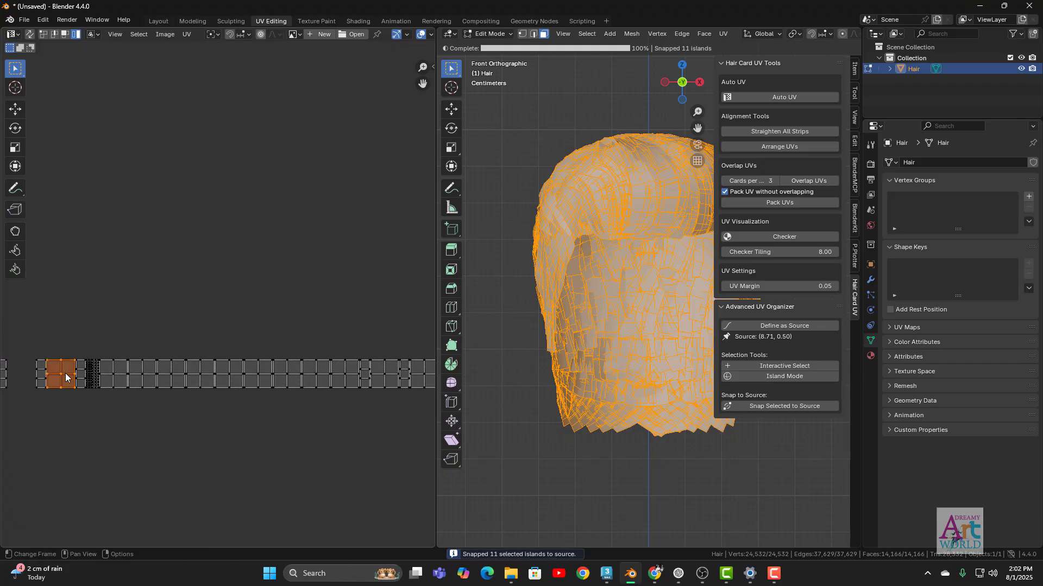
pyautogui.click(767, 405)
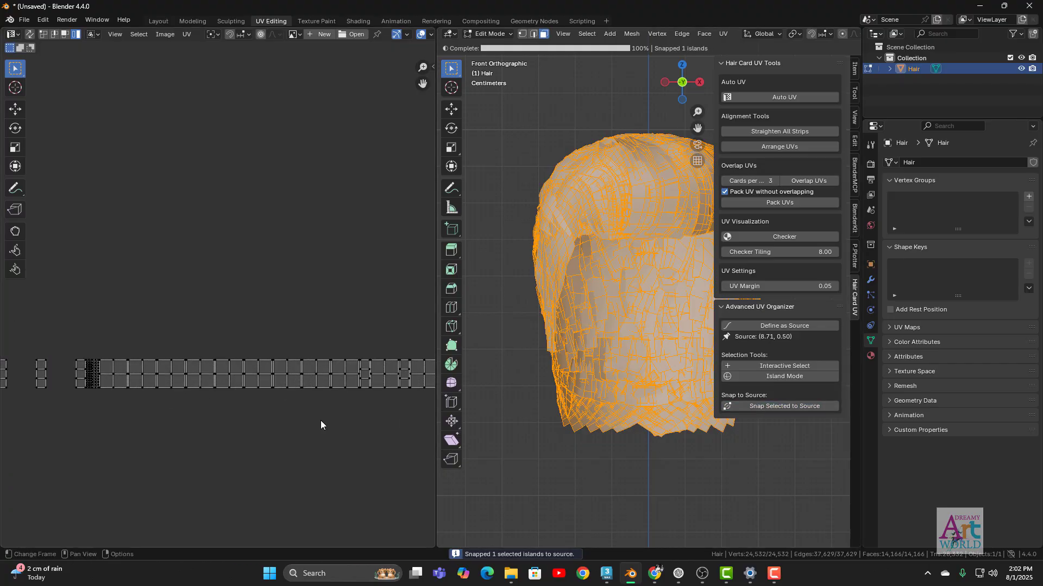
pyautogui.moveTo(113, 406); pyautogui.dragTo(358, 361)
pyautogui.click(799, 405)
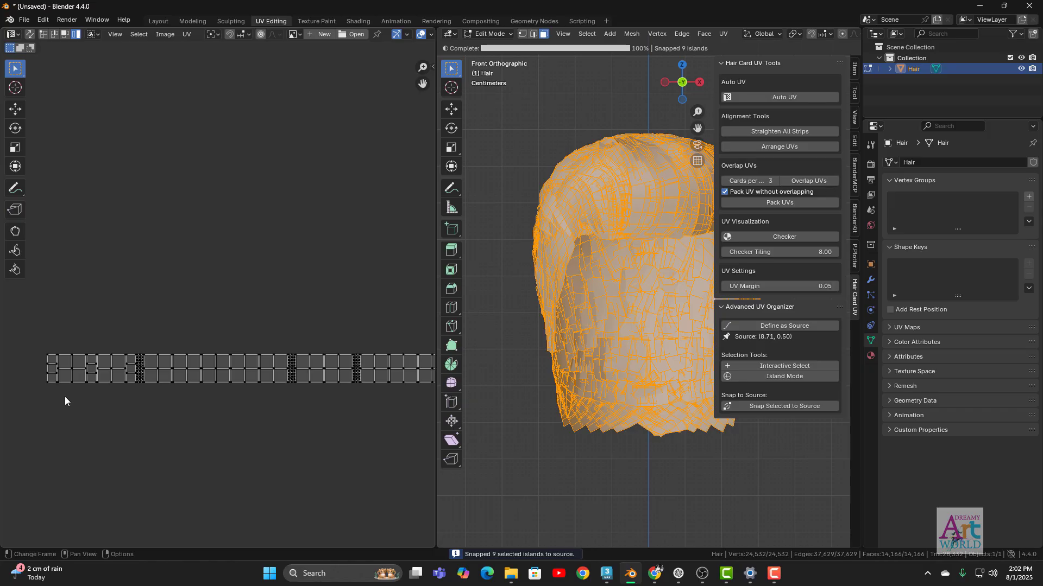
# Step: Set the cards per overlap group to 500, run Overlap UVs and inspect the stacked islands
pyautogui.click(84, 374)
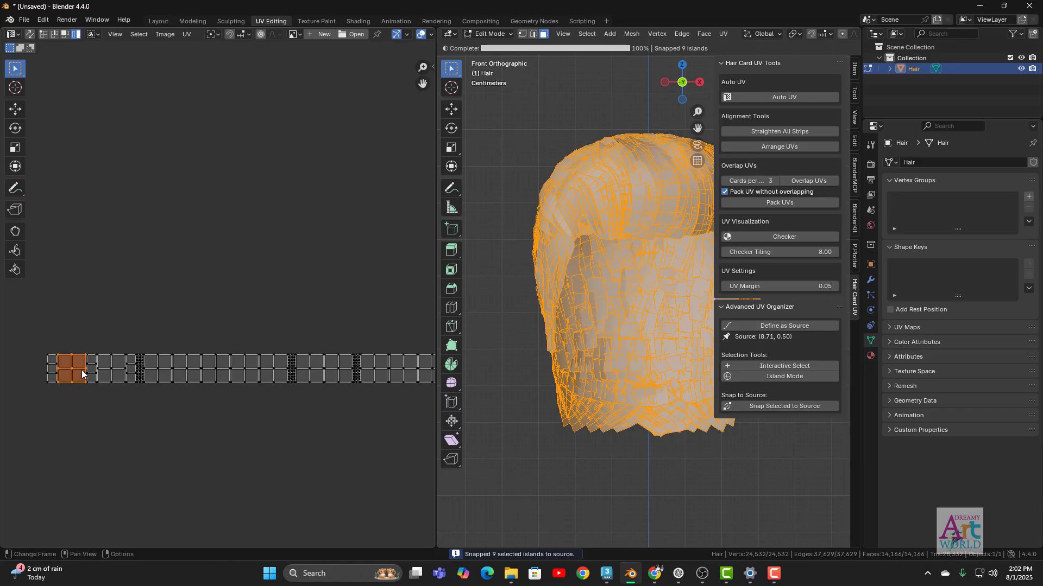
pyautogui.click(771, 180)
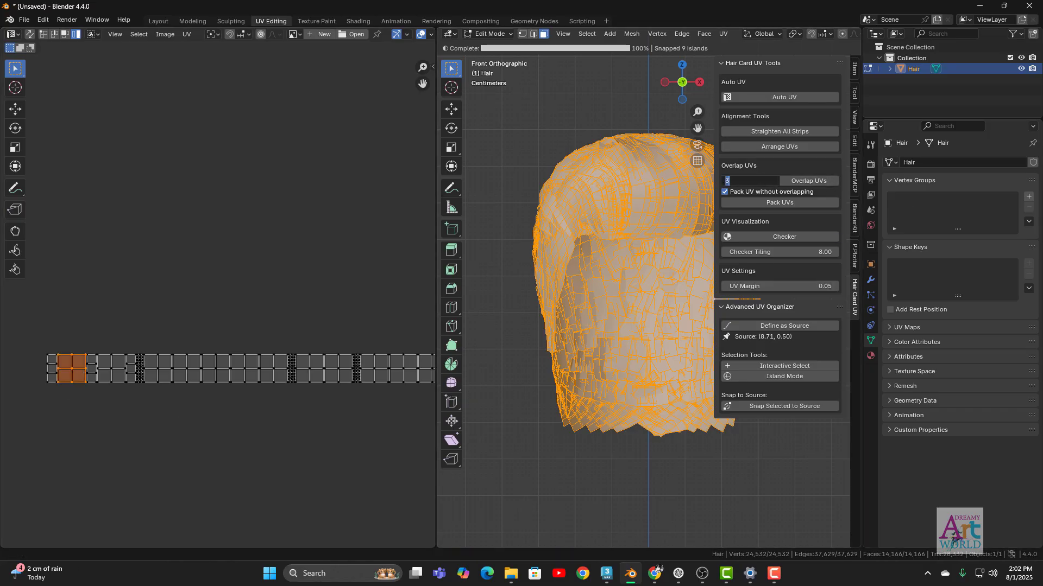
pyautogui.write('500')
pyautogui.press('Return')
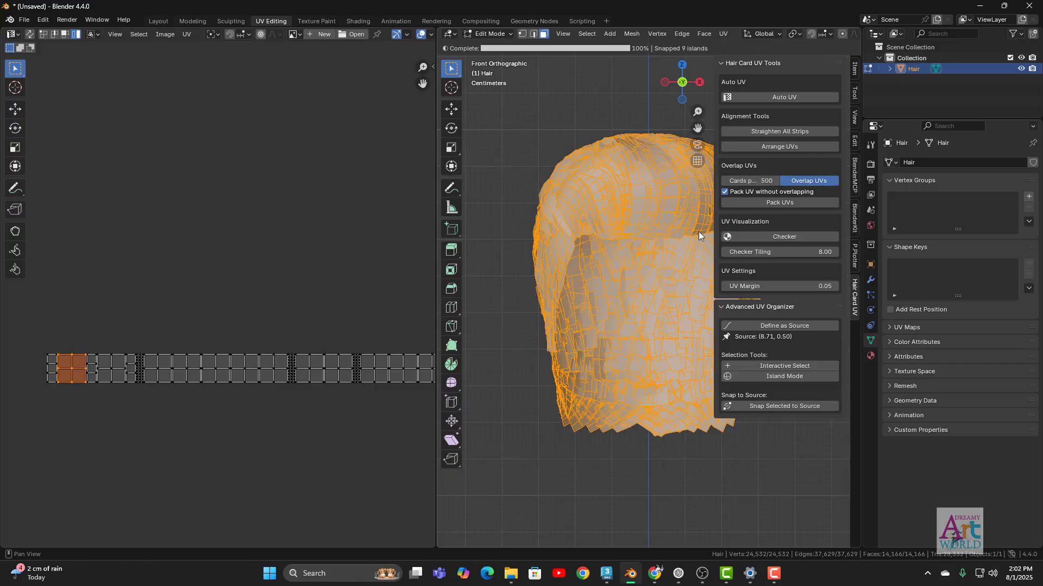
pyautogui.scroll(-3, 190, 347)
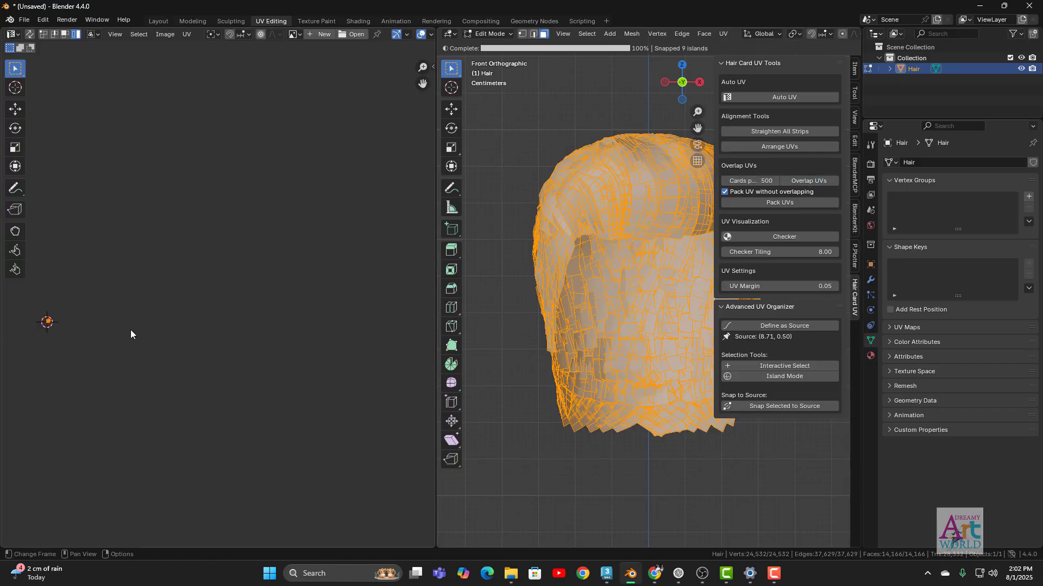
pyautogui.moveTo(130, 330); pyautogui.dragTo(320, 323, button='middle')
pyautogui.scroll(8, 248, 321)
pyautogui.moveTo(374, 439); pyautogui.dragTo(190, 299, button='middle')
pyautogui.scroll(6, 217, 333)
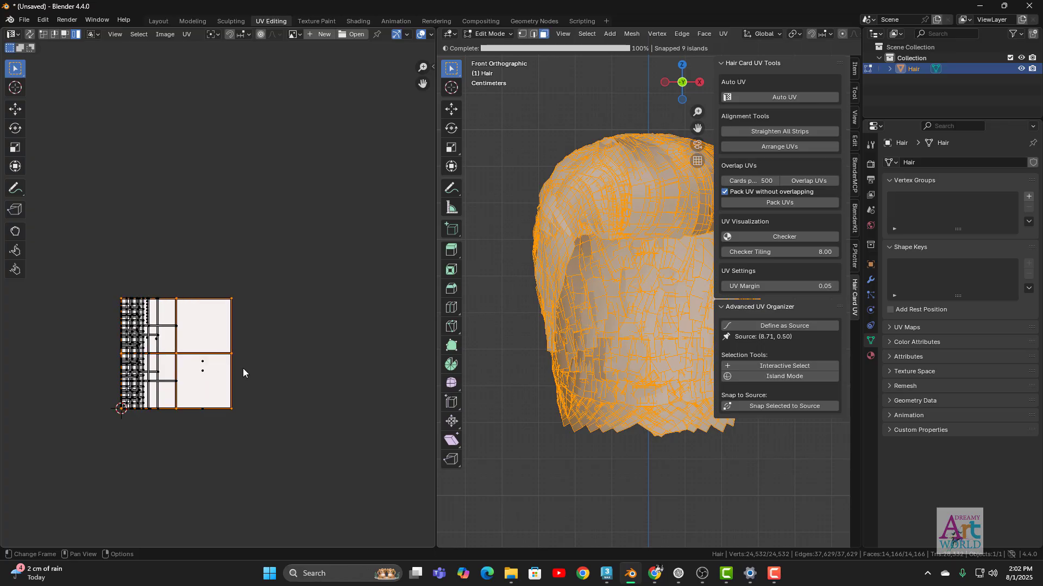
pyautogui.scroll(4, 243, 370)
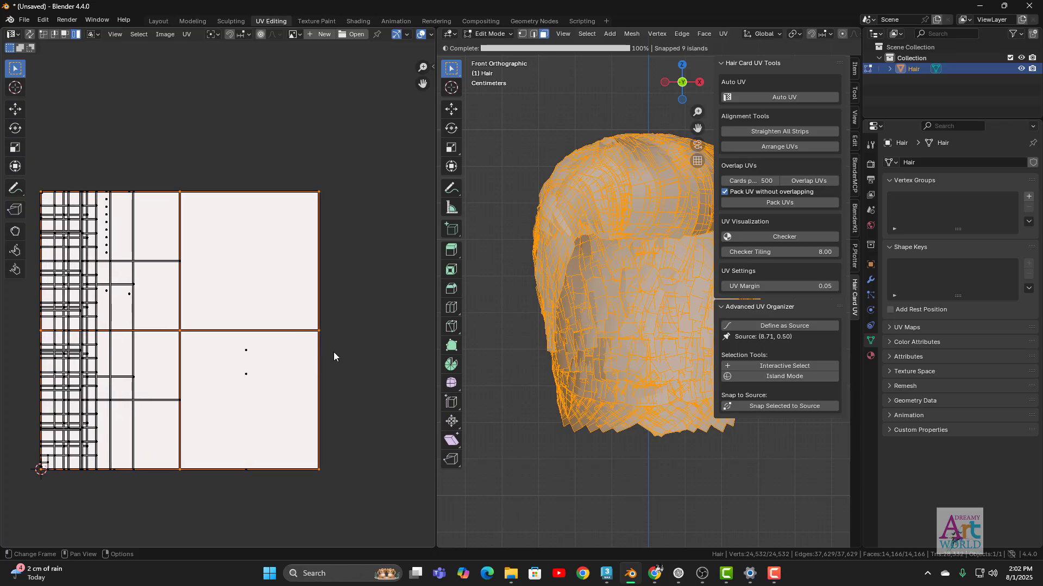
# Step: Try moving the large and medium stacked islands out of the UV tile to reveal the narrow strips, and undo the move
pyautogui.moveTo(362, 283); pyautogui.dragTo(184, 524)
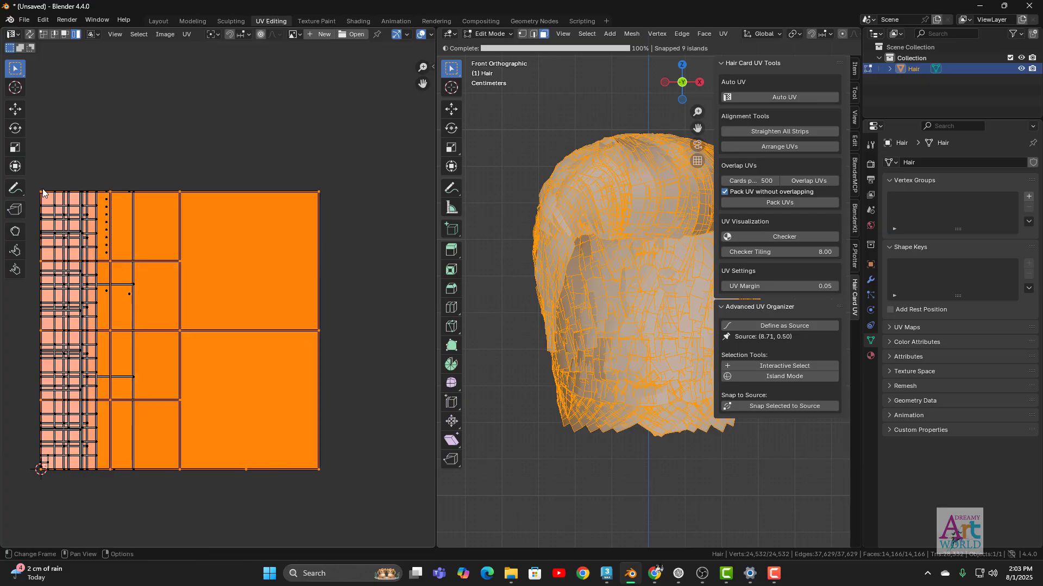
pyautogui.click(14, 109)
pyautogui.scroll(-1, 187, 321)
pyautogui.moveTo(186, 321); pyautogui.dragTo(370, 334)
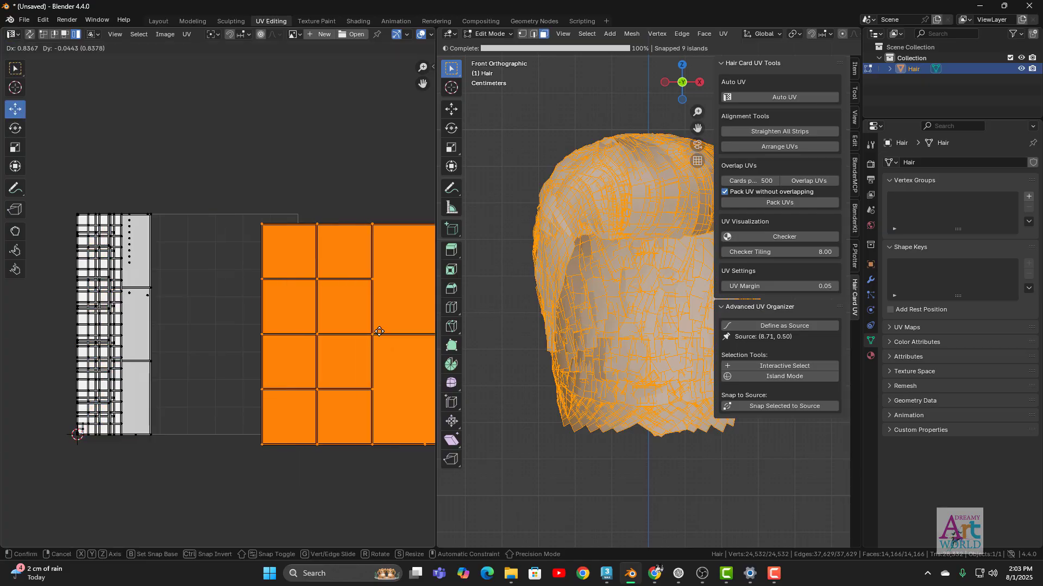
pyautogui.hotkey('ctrl', 'z')
pyautogui.click(227, 454)
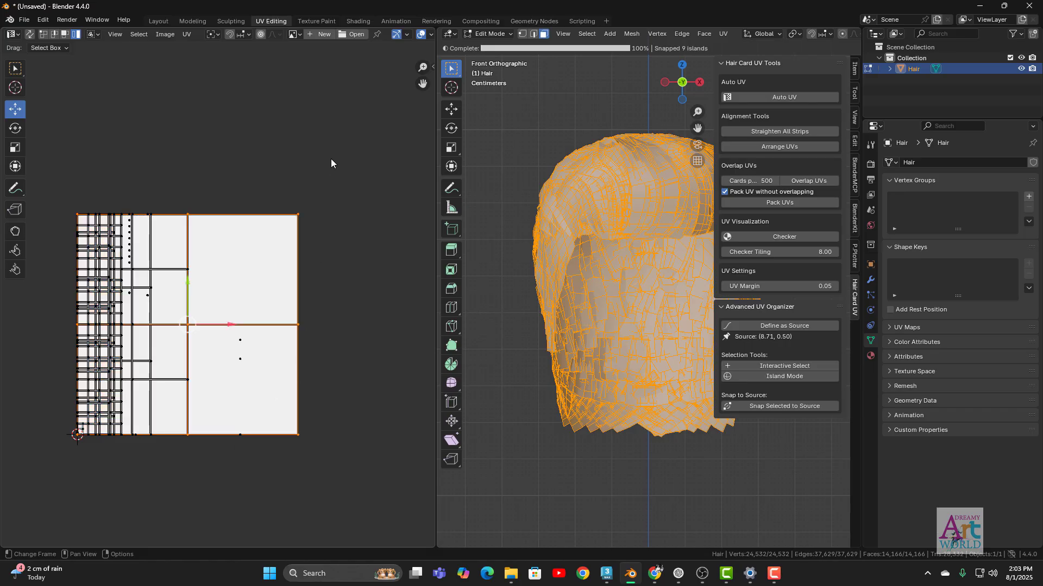
# Step: Move the four largest stacked islands outside the UV tile, inspect the smaller islands left inside, and undo the last change
pyautogui.moveTo(330, 159); pyautogui.dragTo(287, 433)
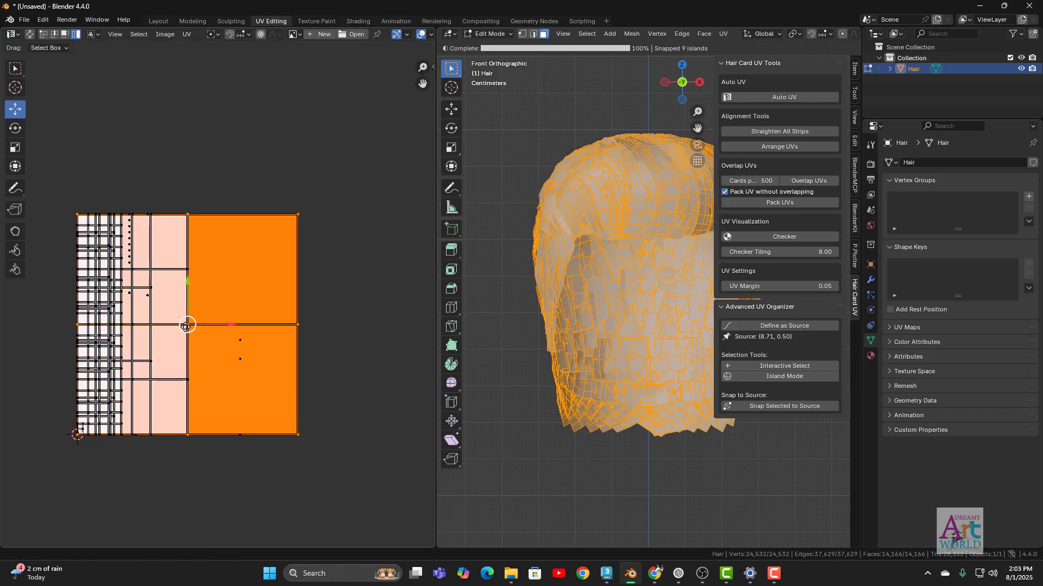
pyautogui.moveTo(186, 325); pyautogui.dragTo(425, 270)
pyautogui.scroll(-2, 331, 445)
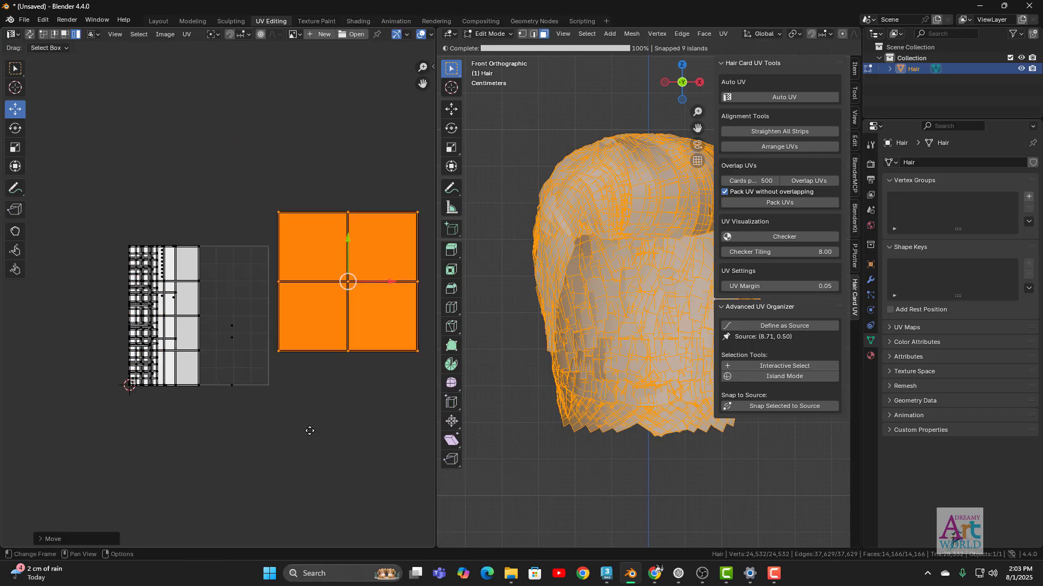
pyautogui.moveTo(309, 431); pyautogui.dragTo(218, 447, button='middle')
pyautogui.moveTo(143, 397); pyautogui.dragTo(315, 408, button='middle')
pyautogui.scroll(5, 233, 356)
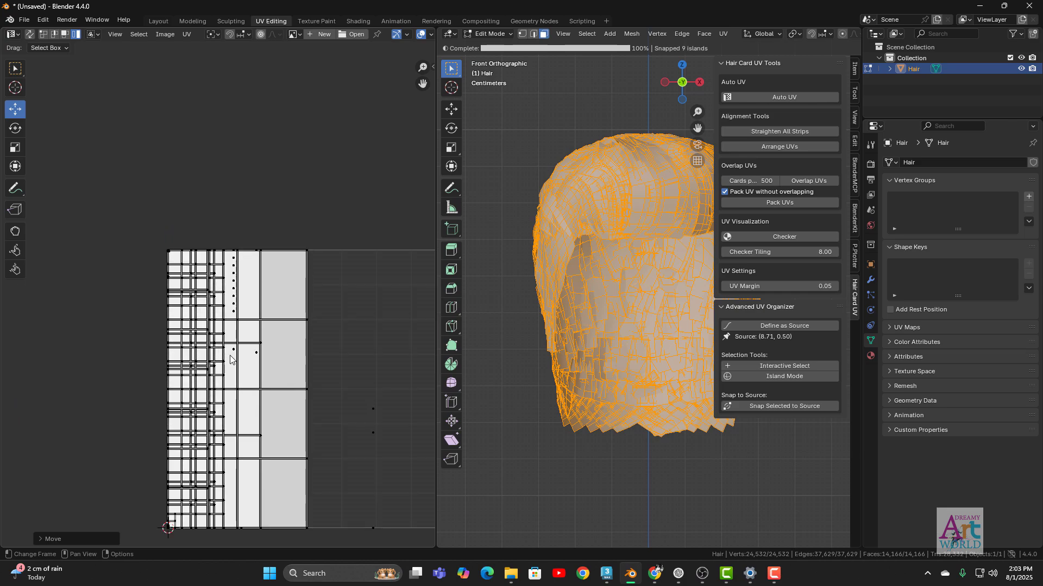
pyautogui.hotkey('ctrl', 'z')
pyautogui.click(307, 422)
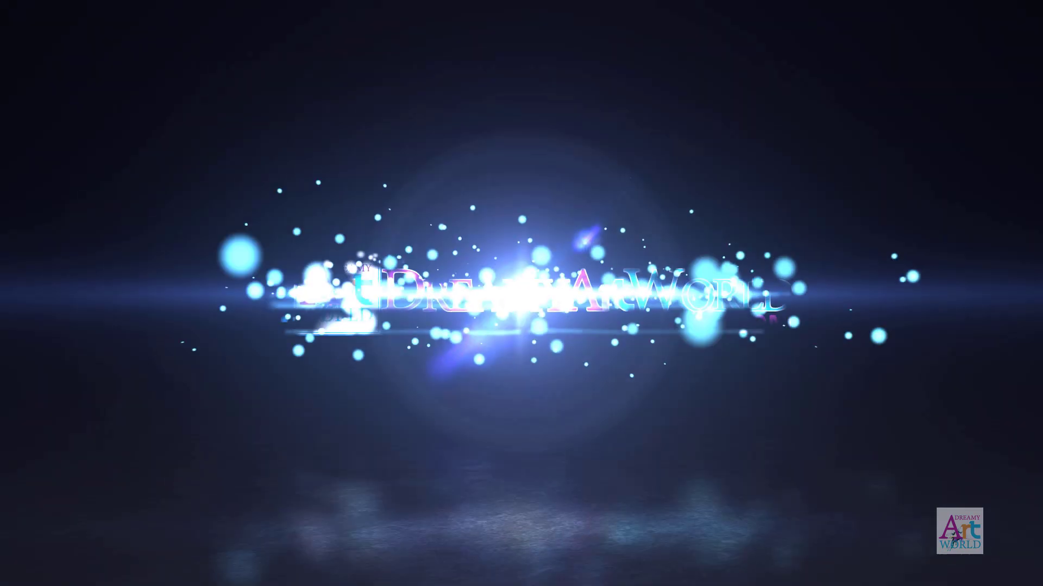